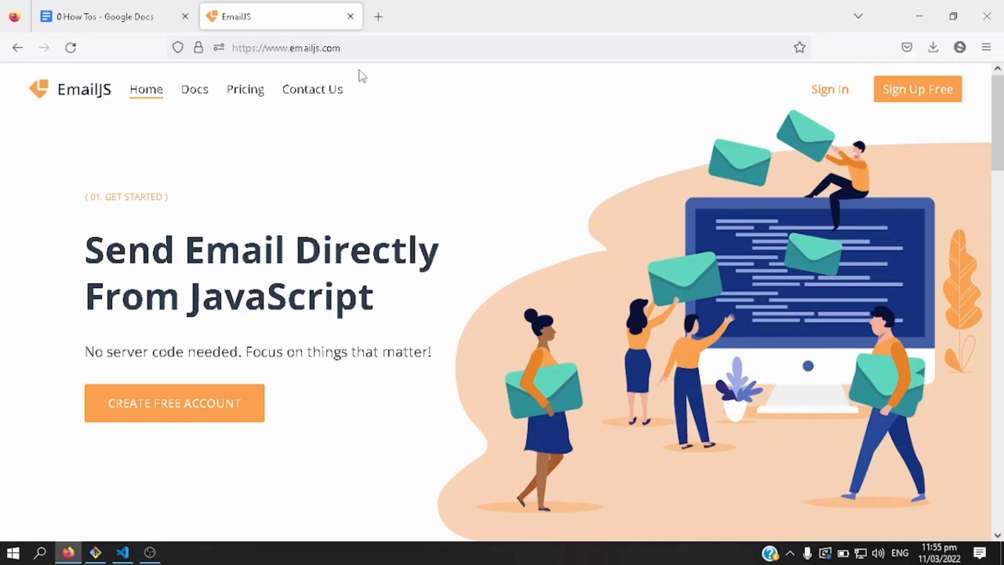
Go to the EmailJS site and bring up its documentation
click(369, 49)
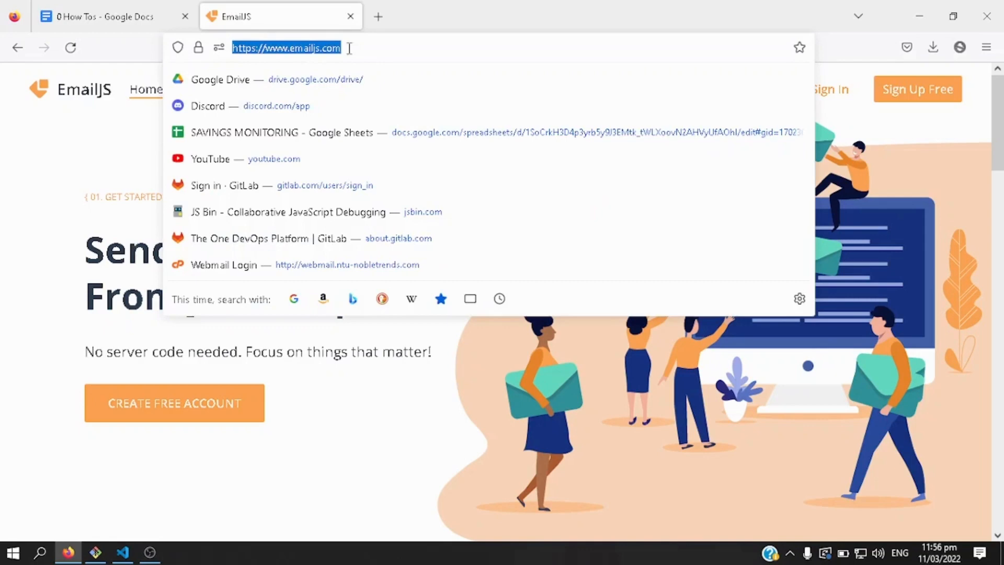
click(86, 161)
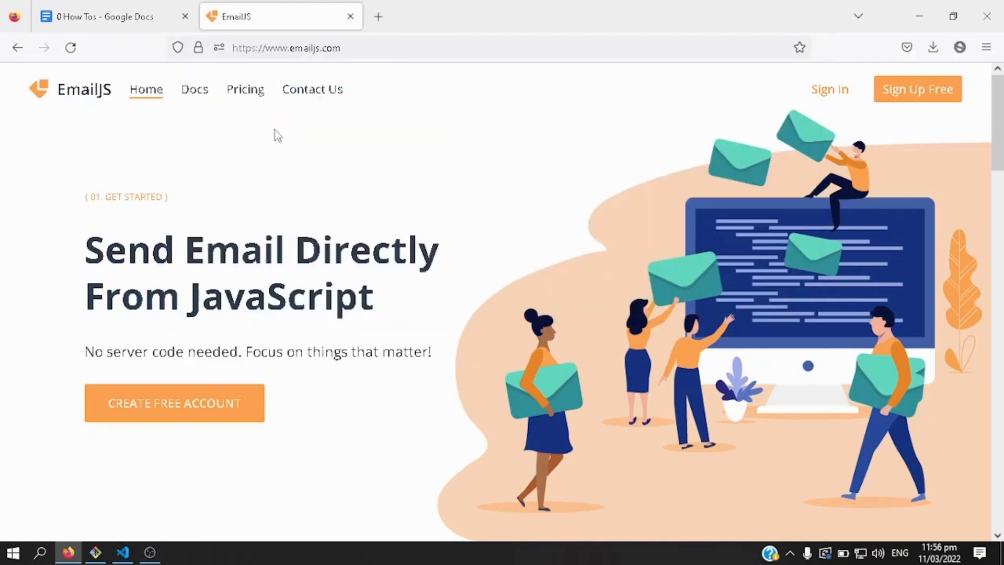
click(195, 96)
click(195, 94)
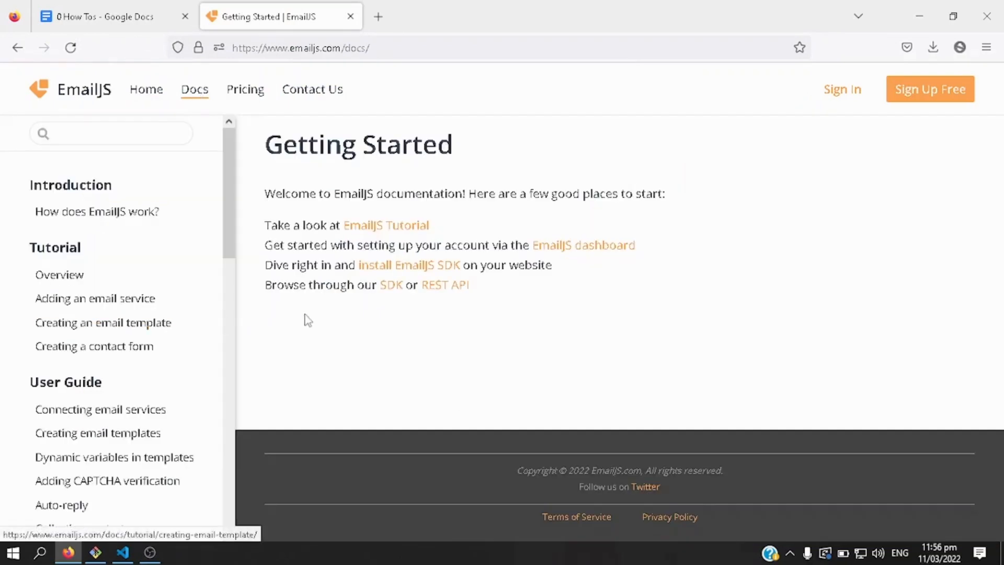
scroll(163, 351, down, 2)
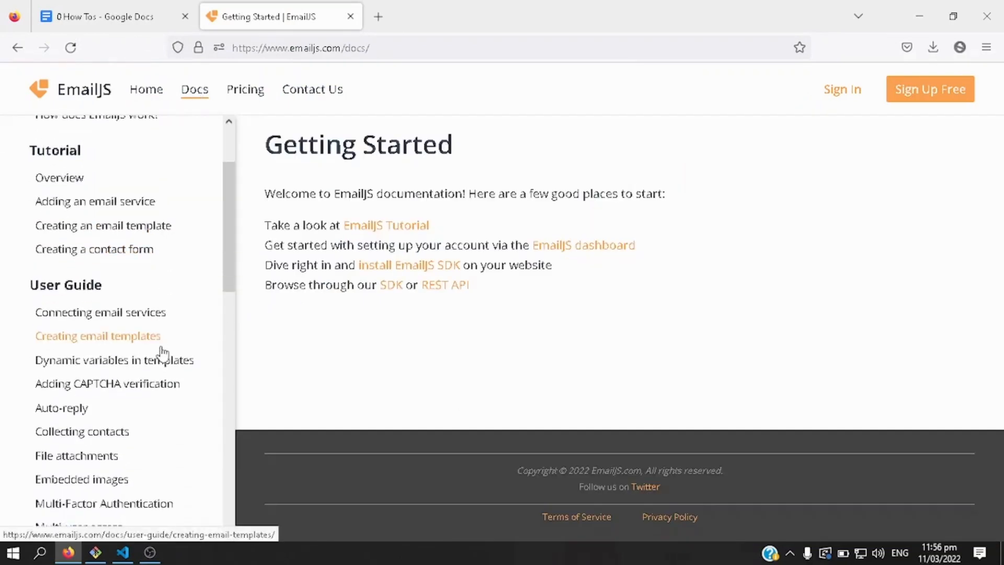
scroll(162, 350, down, 2)
scroll(162, 351, down, 5)
scroll(162, 350, down, 4)
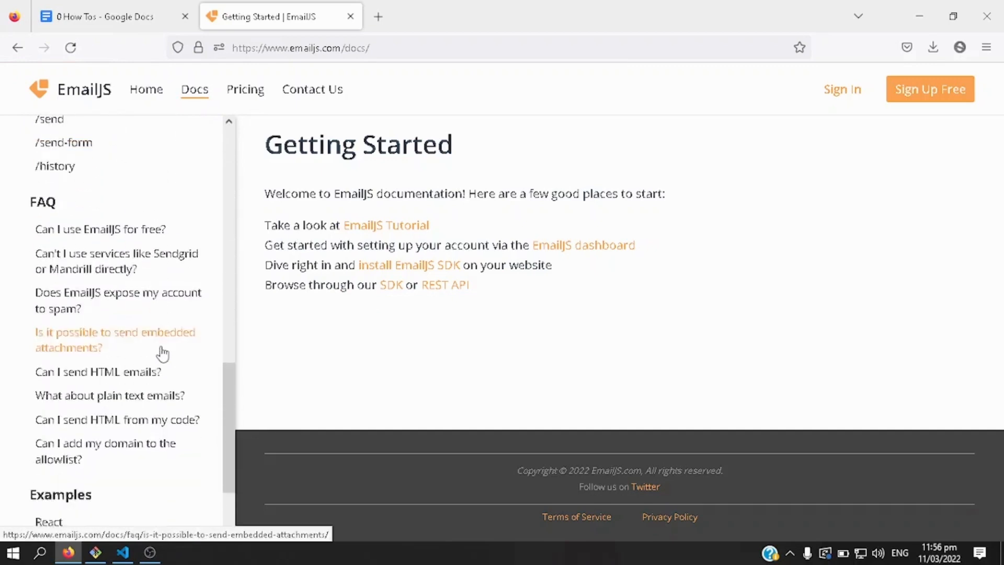
scroll(162, 352, down, 2)
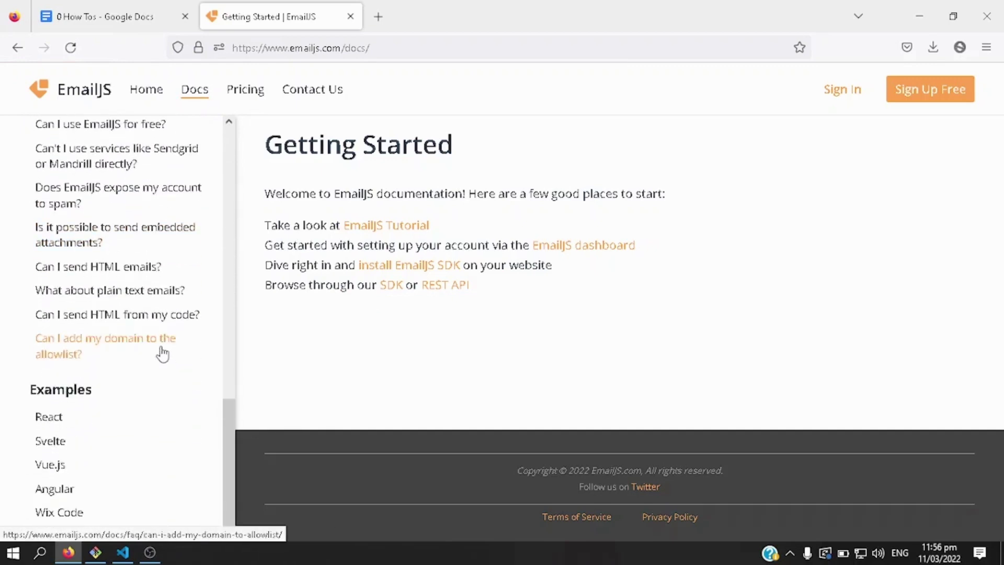
Open the React example page and select its ContactUs form code
click(49, 417)
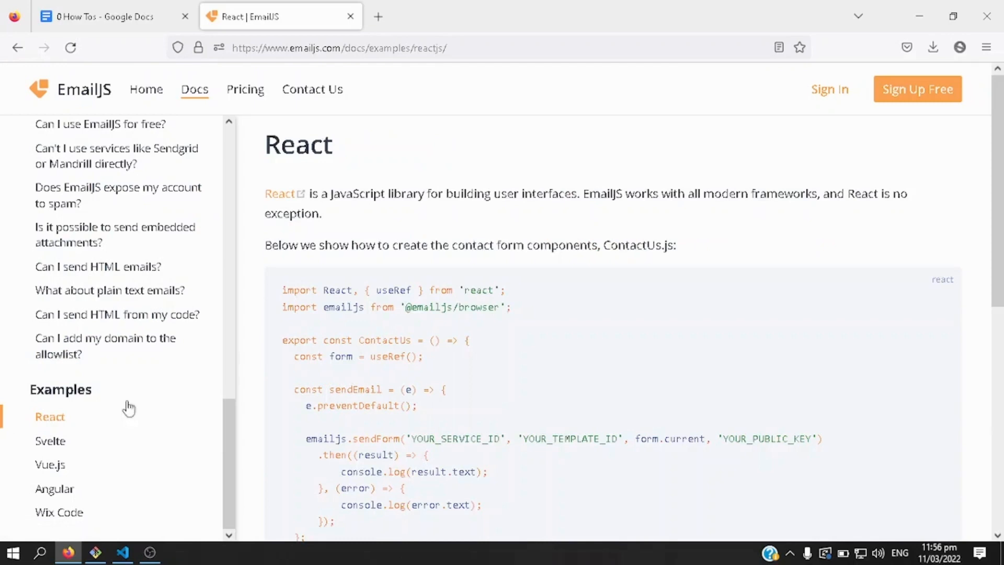
scroll(401, 324, down, 1)
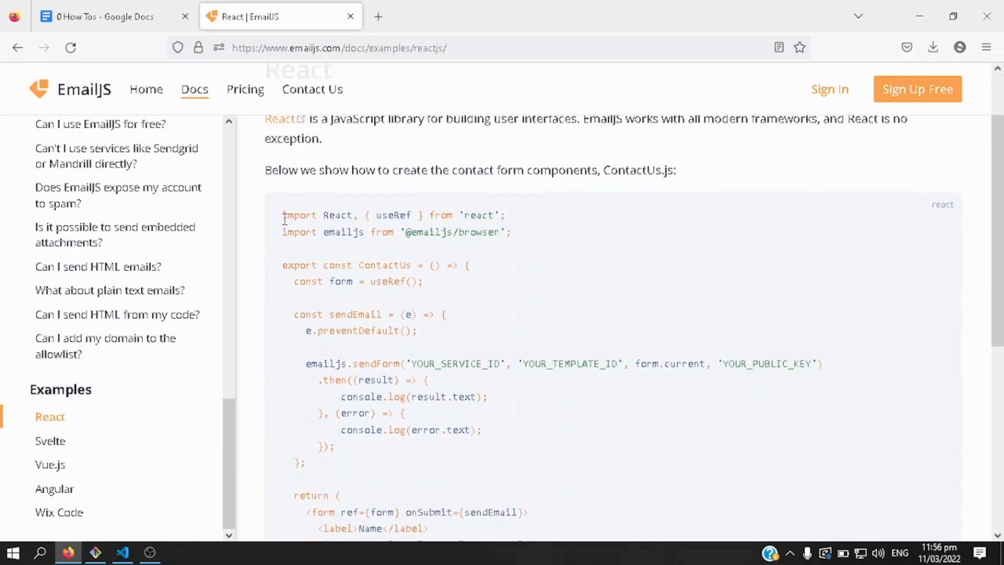
mouse_move(285, 217)
mouse_down()
mouse_move(332, 280)
mouse_move(510, 409)
mouse_move(559, 535)
mouse_move(562, 440)
mouse_up()
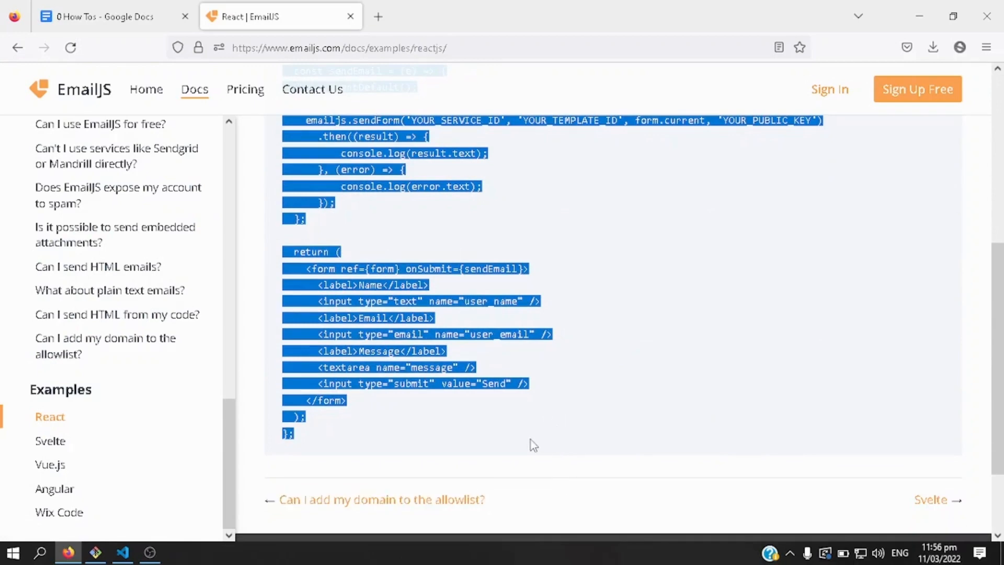
Create Email.js under components and paste the EmailJS ContactUs example into it
click(125, 552)
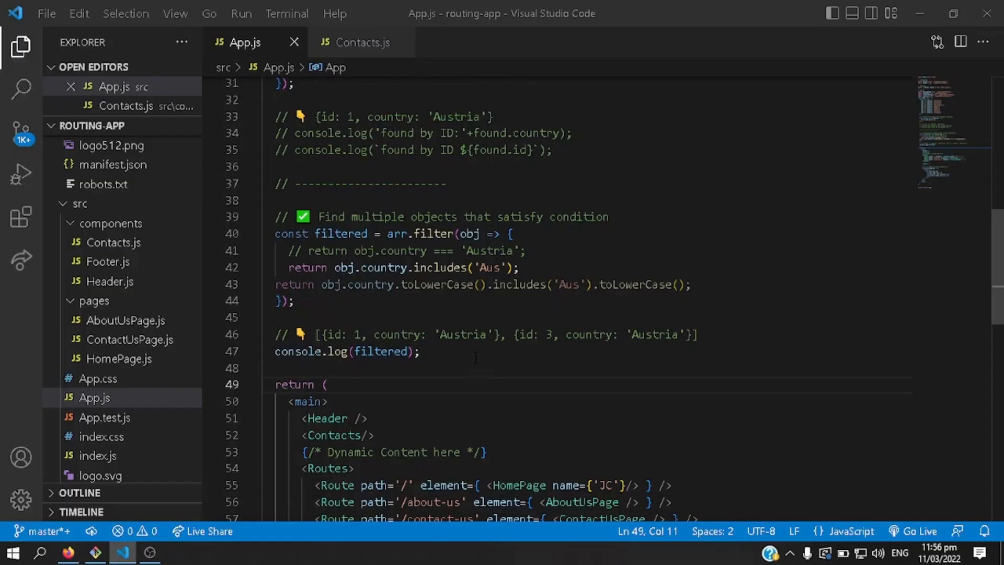
click(402, 250)
click(357, 200)
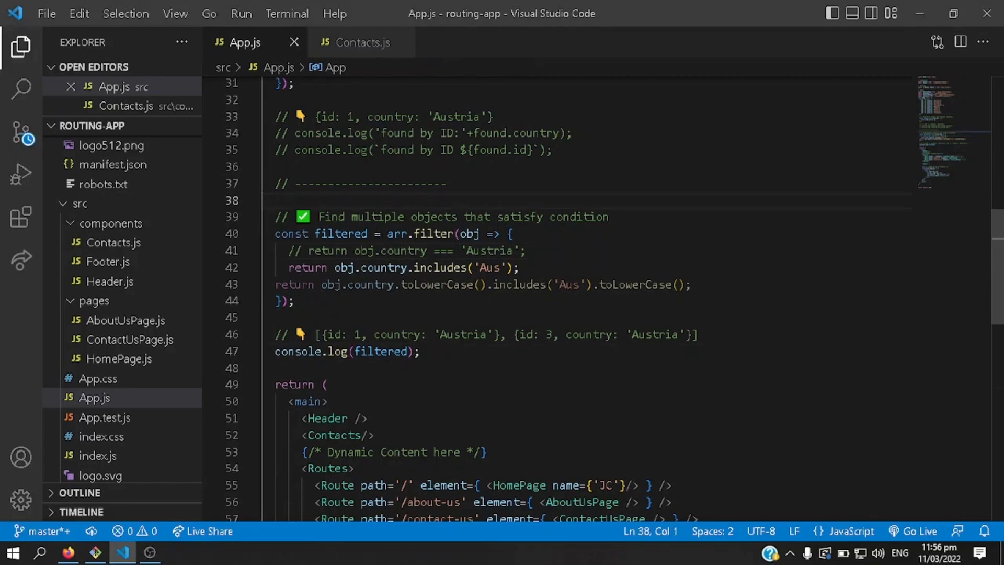
right_click(94, 224)
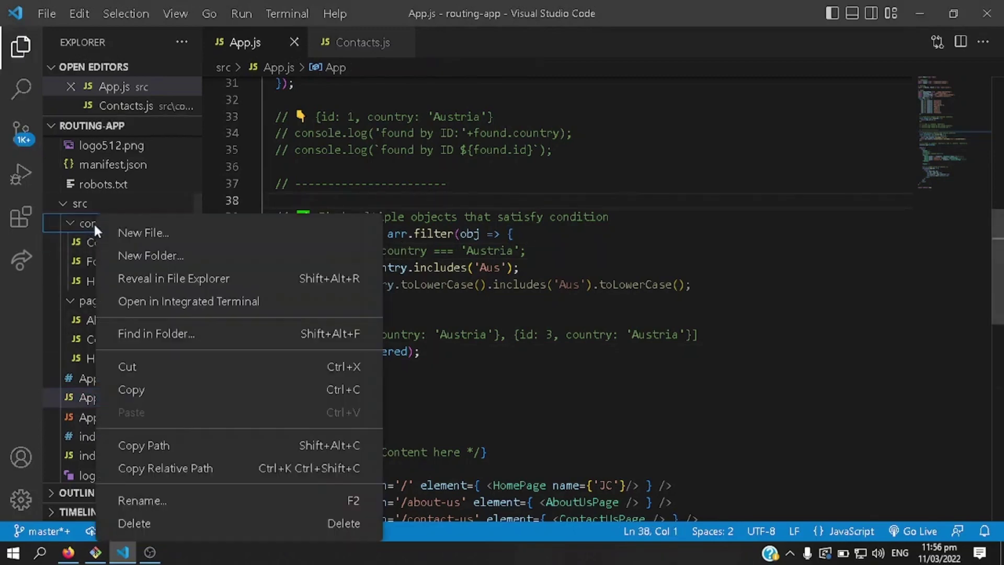
click(130, 235)
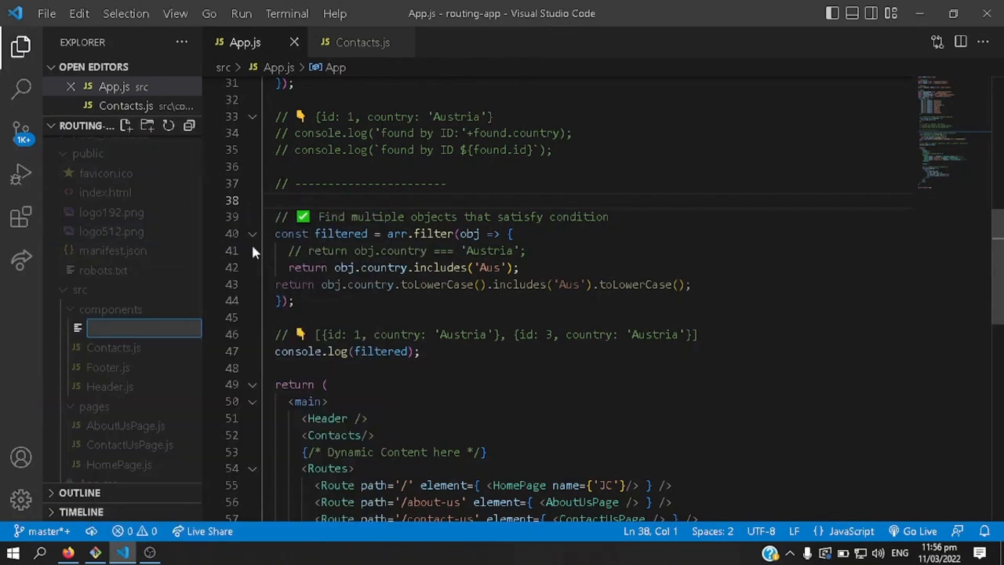
text(Email)
text(.js)
key(Return)
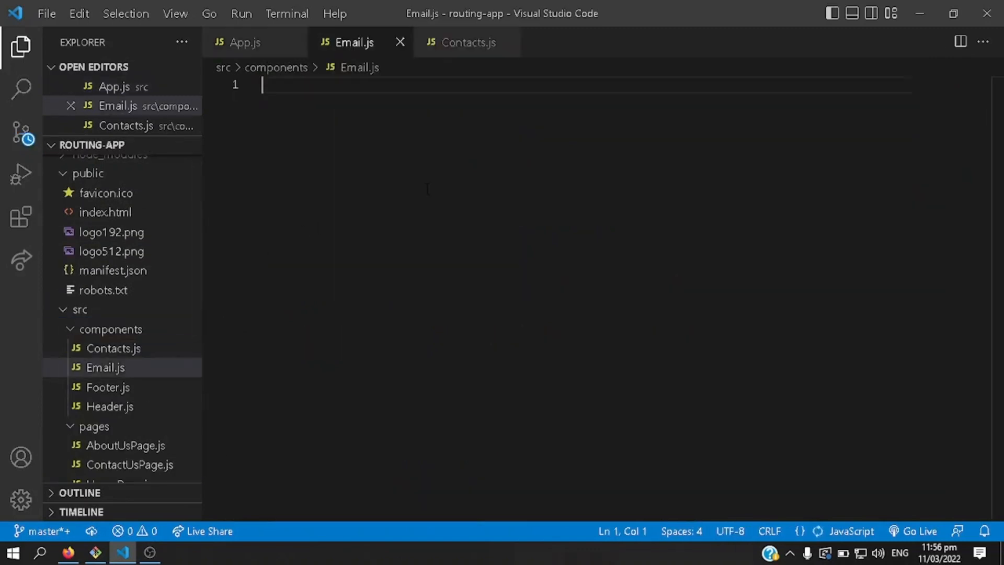
text(import React, { useRef } from 'react'; import emailjs from '@emailjs/browser';  export const ContactUs = () => {   const form = useRef();    const sendEmail = (e) => {     e.preventDefault();      emailjs.sendForm('YOUR_SERVICE_ID', 'YOUR_TEMPLATE_ID', form.current, 'YOUR_PUBLIC_KEY')       .then((result) => {           console.log(result.text);       }, (error) => {           console.log(error.text);       });   };    return (     <form ref={form} onSubmit={sendEmail}>       <label>Name</label>       <input type="text" name="user_name" />       <label>Email</label>       <input type="email" name="user_email" />       <label>Message</label>       <textarea name="message" />       <input type="submit" value="Send" />     </form>   ); };)
scroll(508, 298, up, 2)
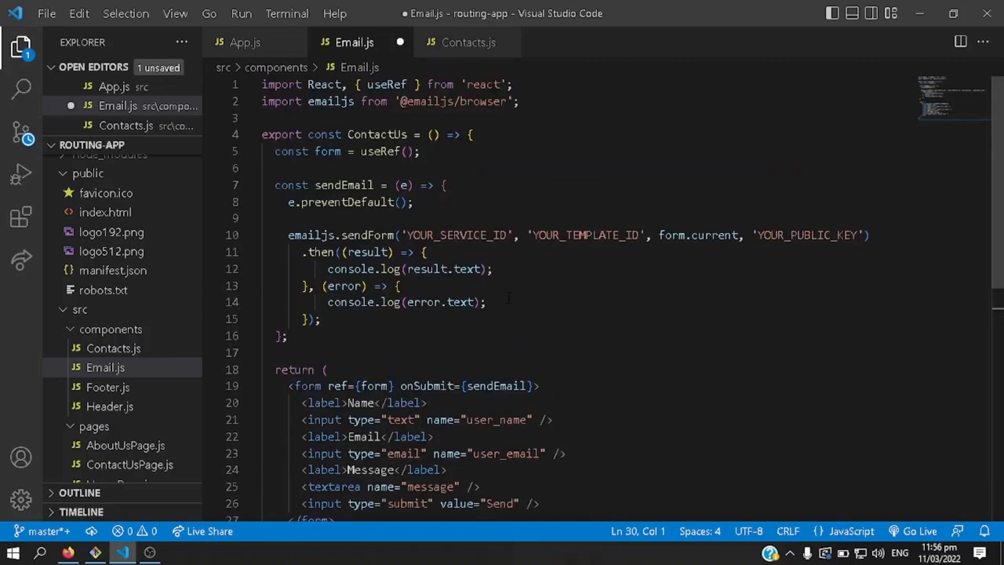
Rename Email.js to ContactUs.js to match the component name
click(426, 252)
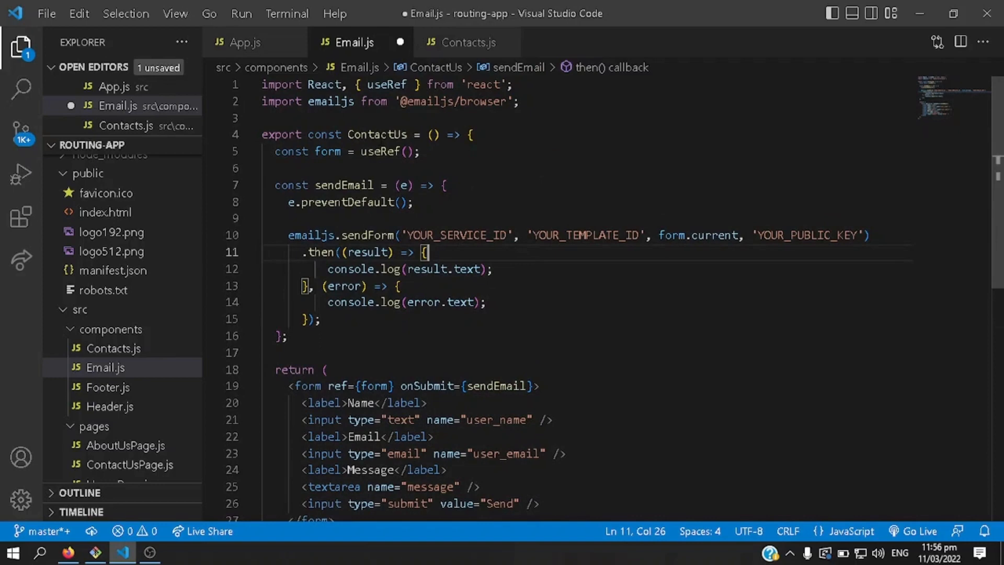
double_click(378, 135)
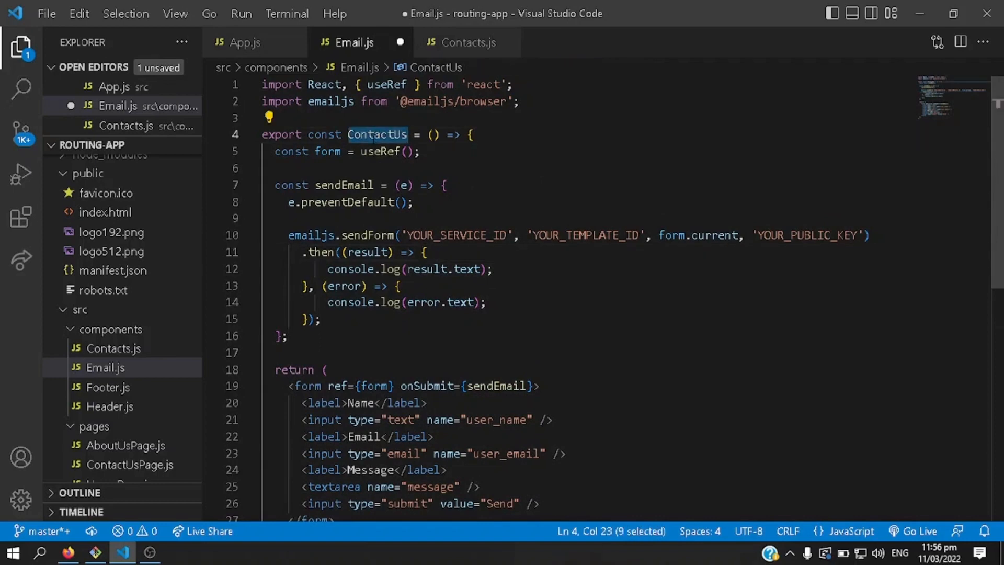
right_click(115, 367)
click(174, 500)
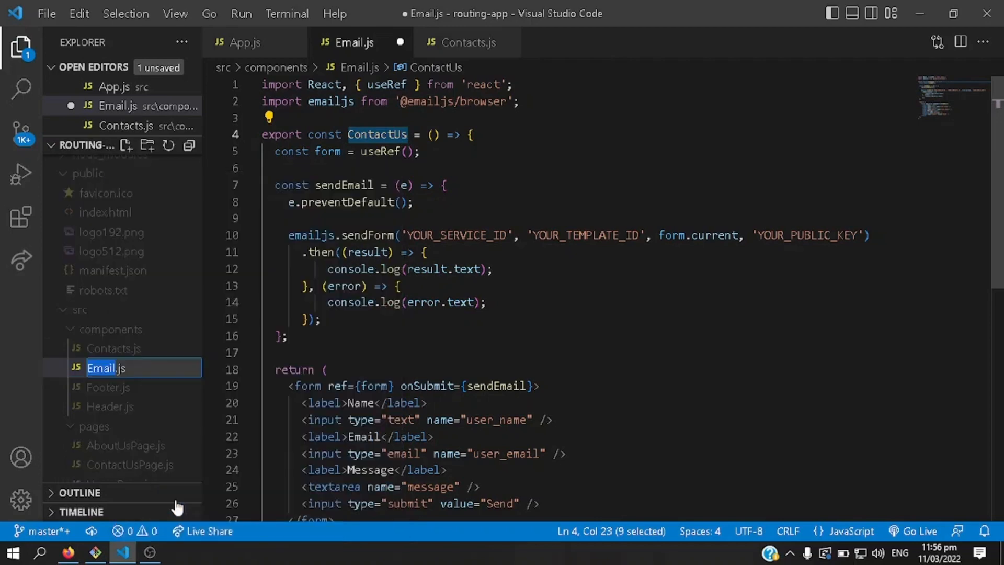
text(Contact)
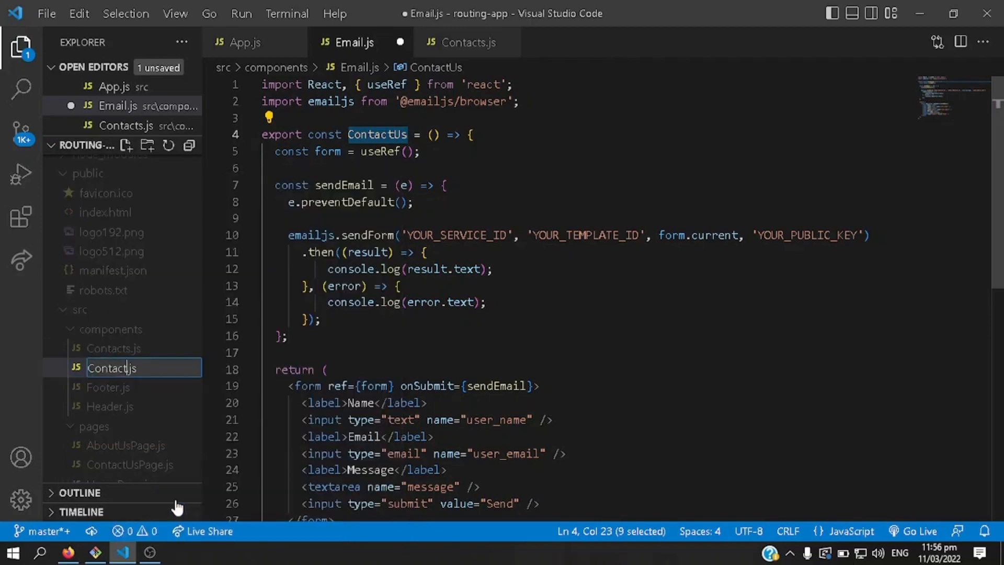
text(Us)
key(Return)
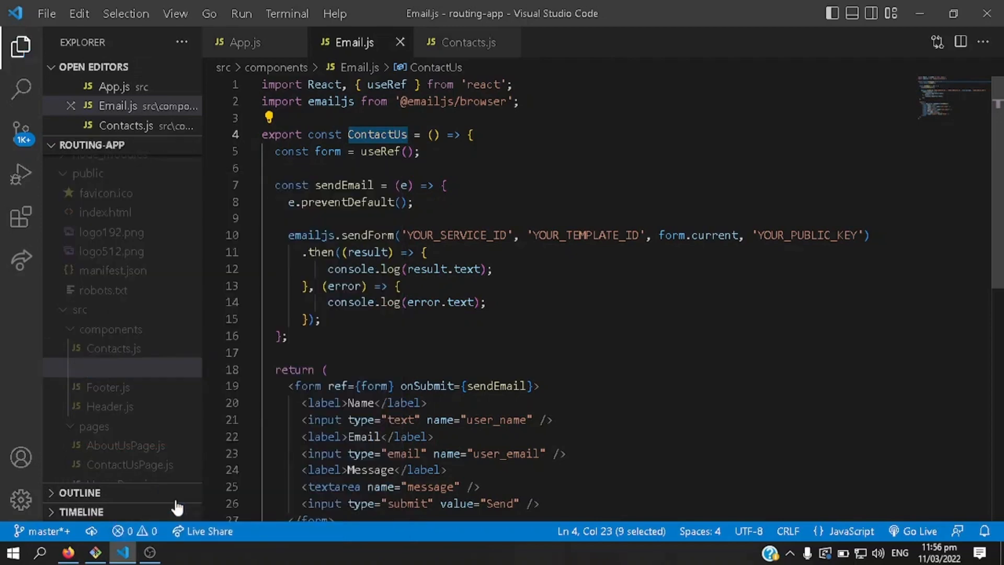
Save ContactUs.js and close the App.js and Contacts.js files
click(455, 152)
click(468, 133)
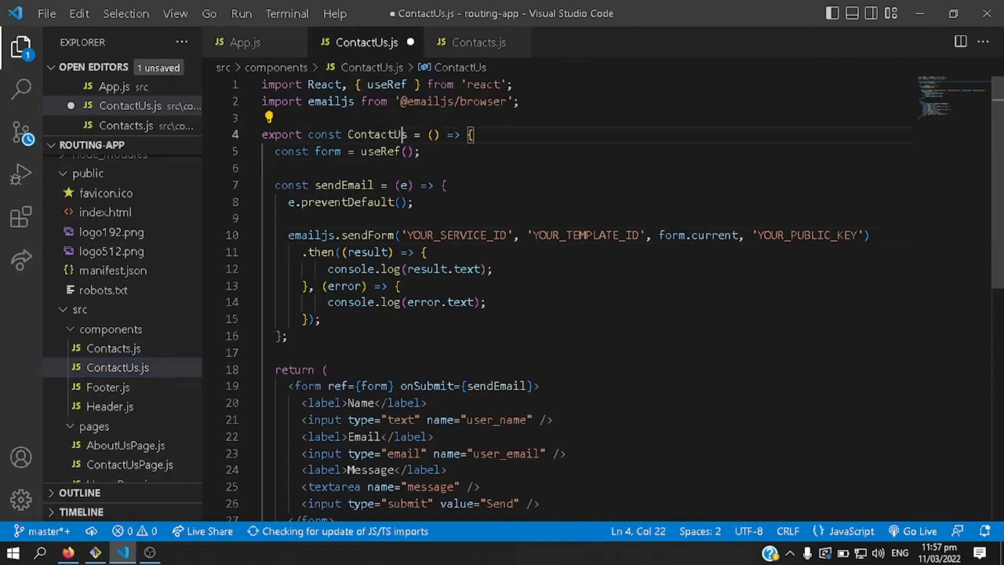
key(Right)
scroll(518, 252, down, 3)
scroll(517, 251, down, 2)
scroll(518, 251, up, 3)
key(ctrl+s)
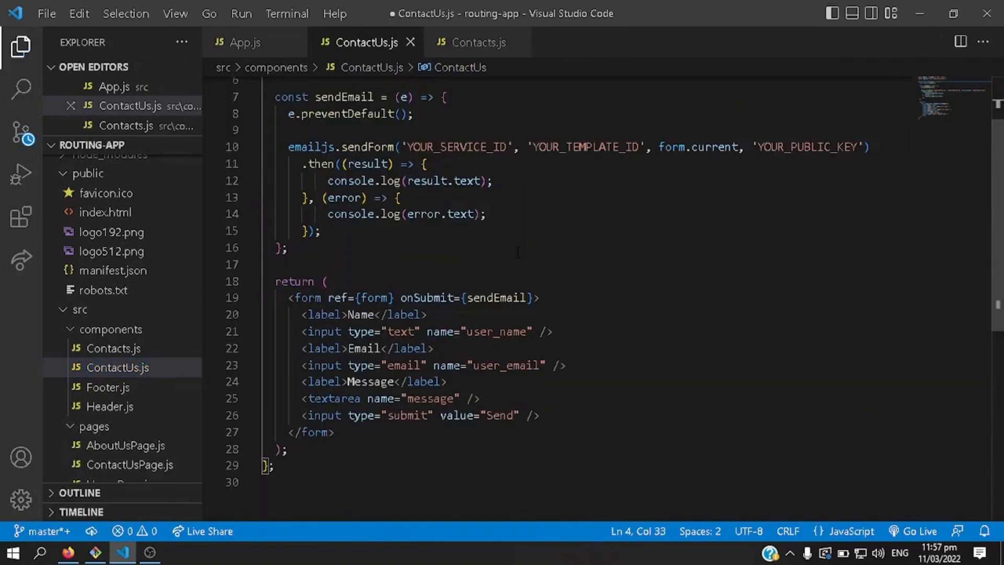
click(298, 43)
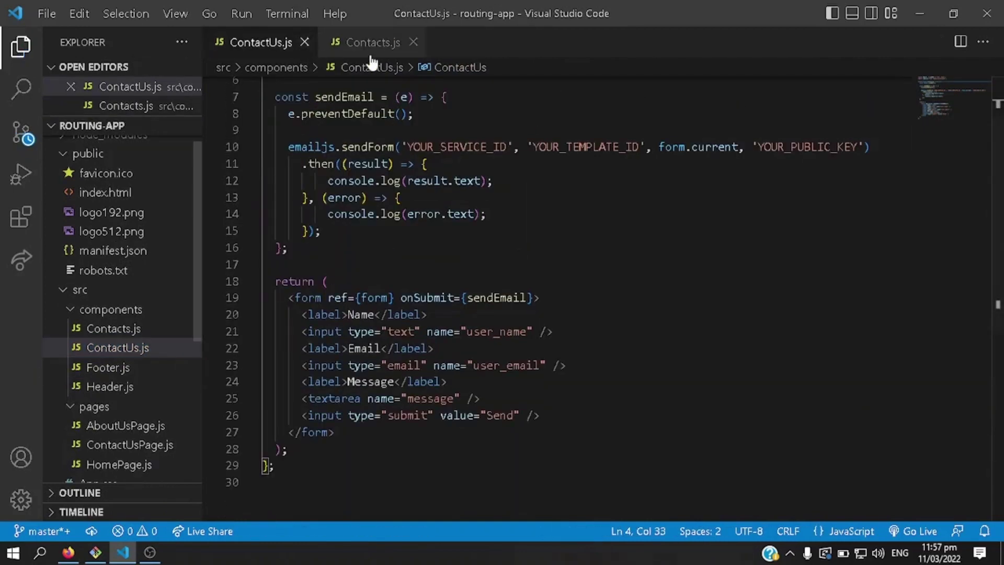
click(412, 43)
drag(427, 163, 433, 180)
scroll(433, 269, up, 2)
click(471, 218)
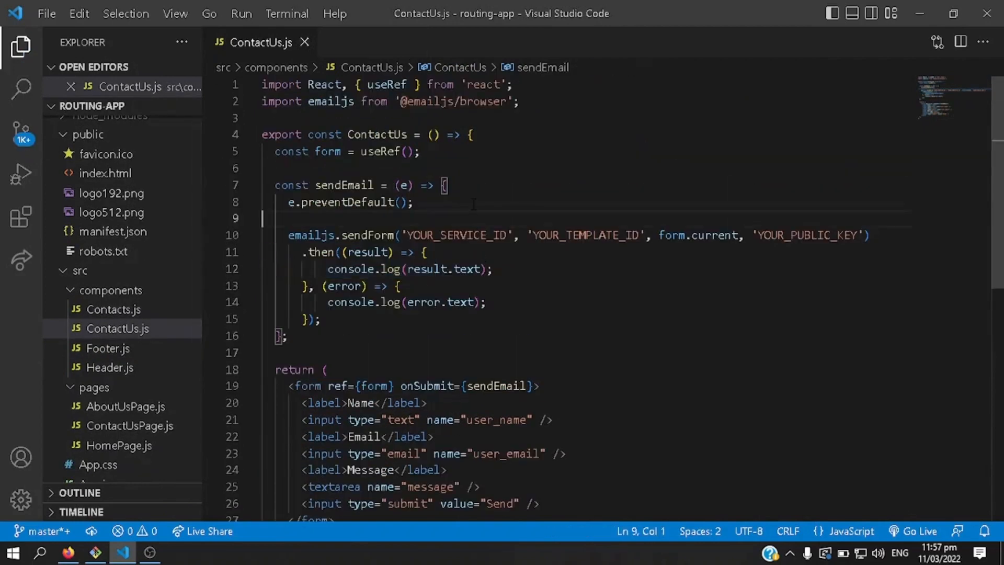
click(402, 285)
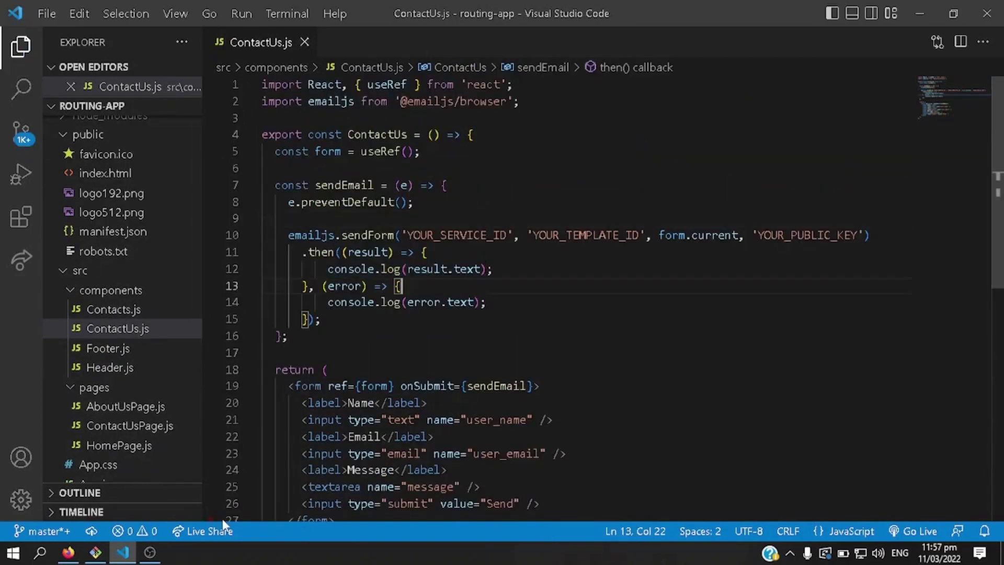
click(96, 553)
mouse_move(309, 79)
mouse_down()
mouse_move(759, 182)
mouse_move(787, 131)
mouse_up()
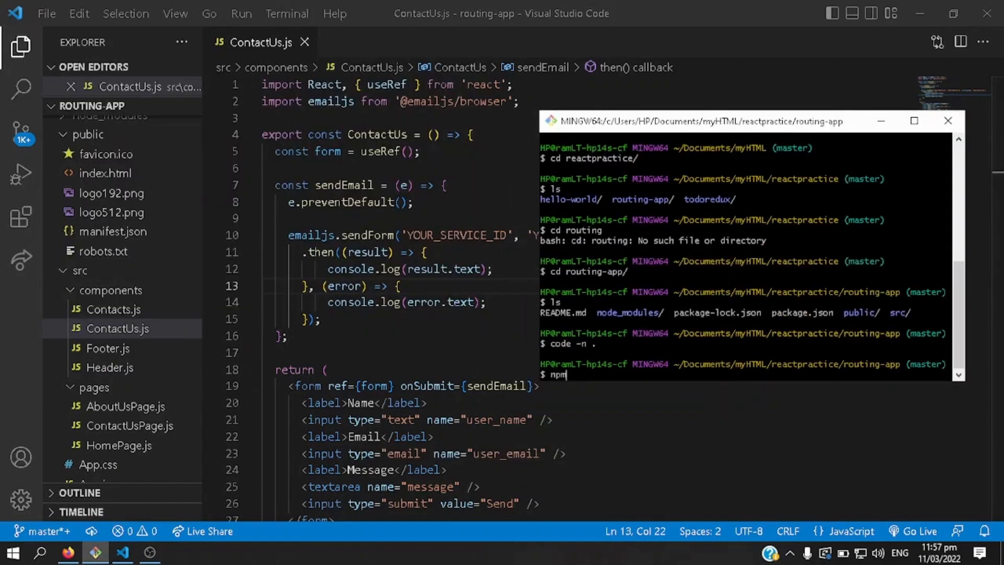
text(install)
drag(773, 137, 540, 182)
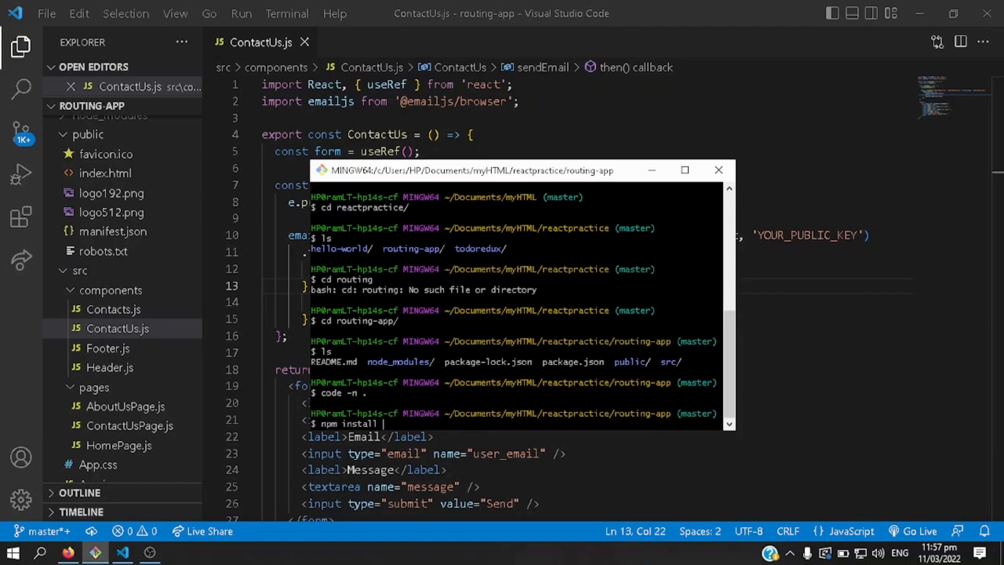
text(ail)
key(BackSpace)
text(ema)
text(js/brows)
text(er)
key(Return)
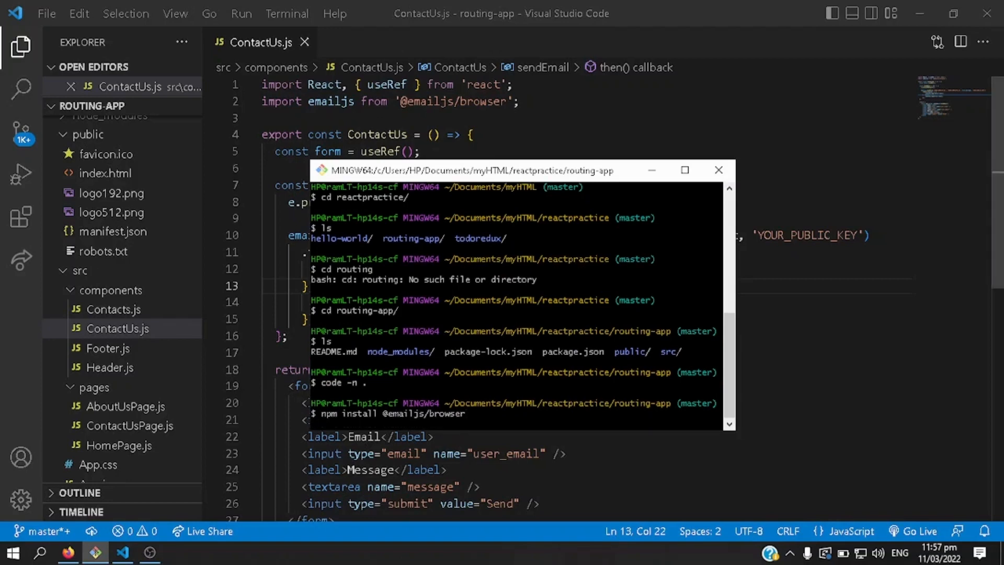
Check the emailjs import line in ContactUs.js while the install runs in the terminal
click(263, 85)
drag(262, 100, 519, 101)
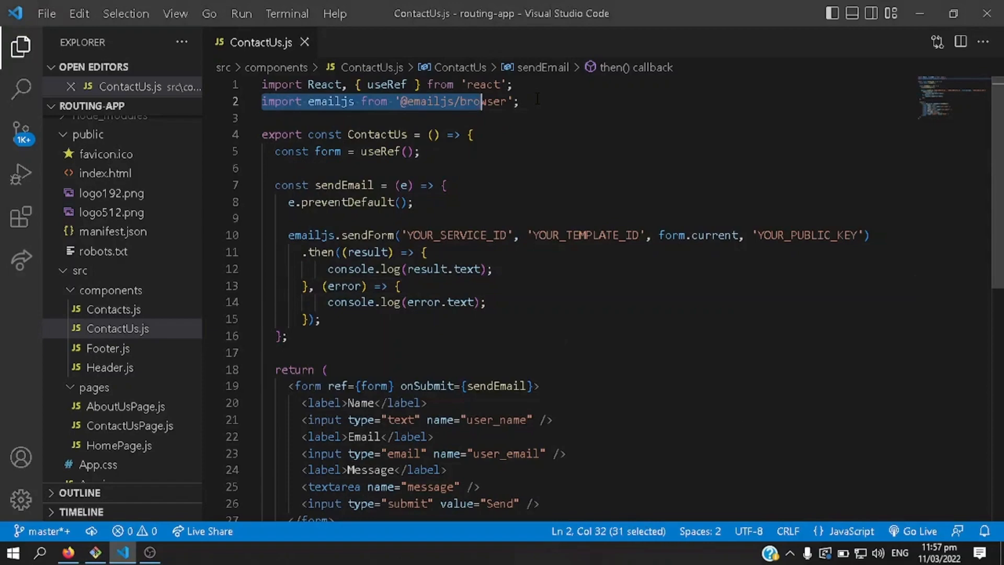
click(149, 552)
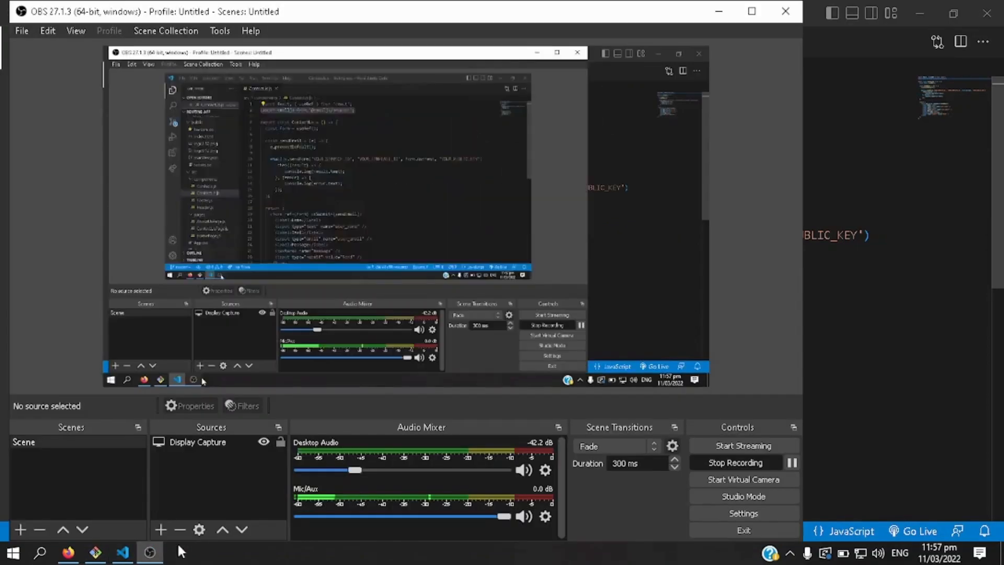
click(125, 553)
click(124, 552)
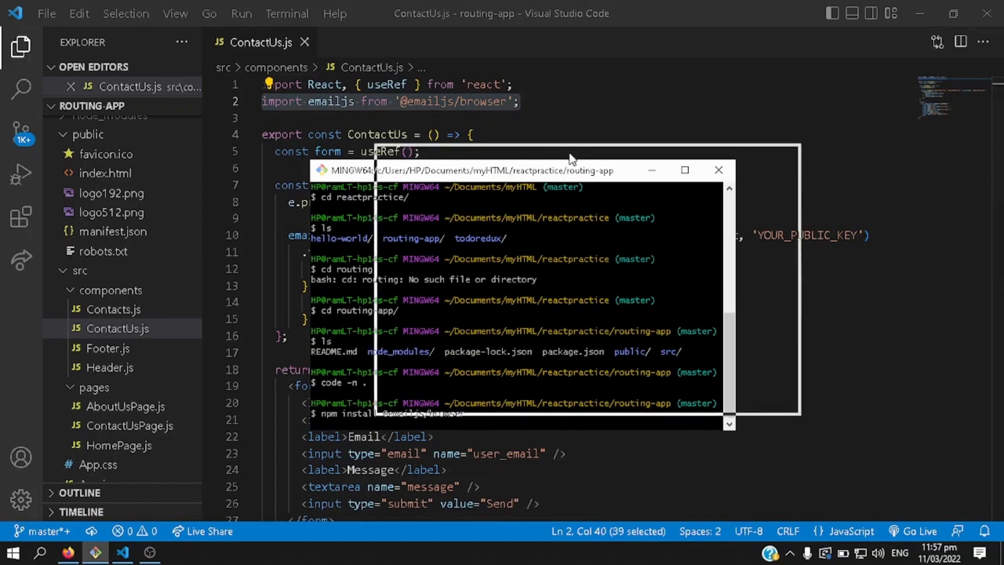
drag(504, 174, 644, 136)
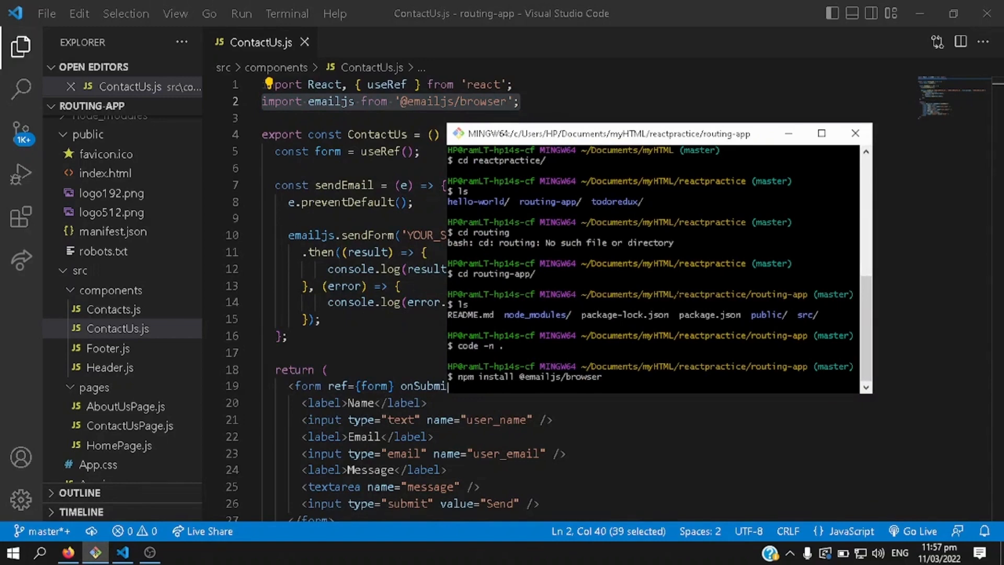
From the EmailJS docs page, go to the dashboard sign-in page
click(69, 552)
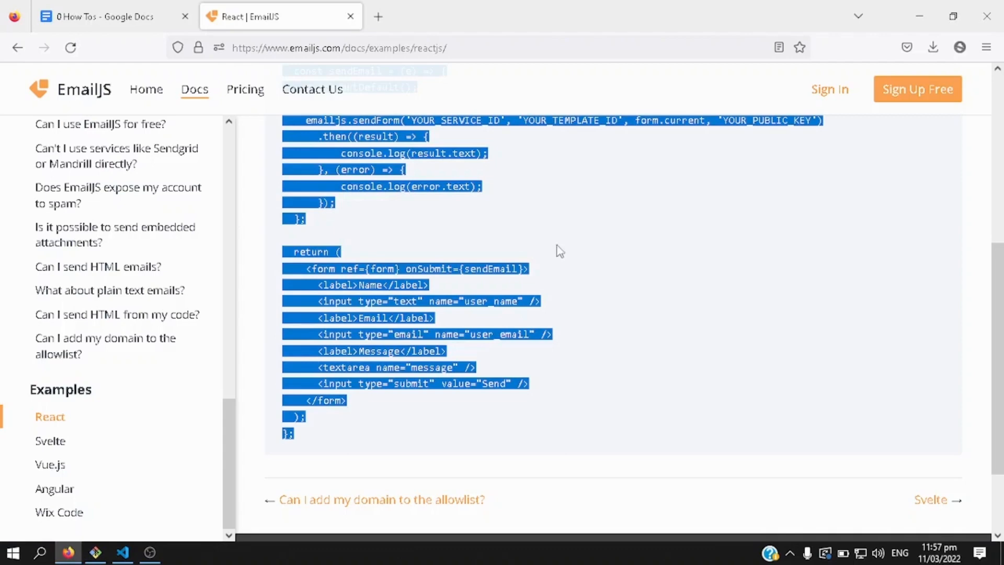
click(520, 207)
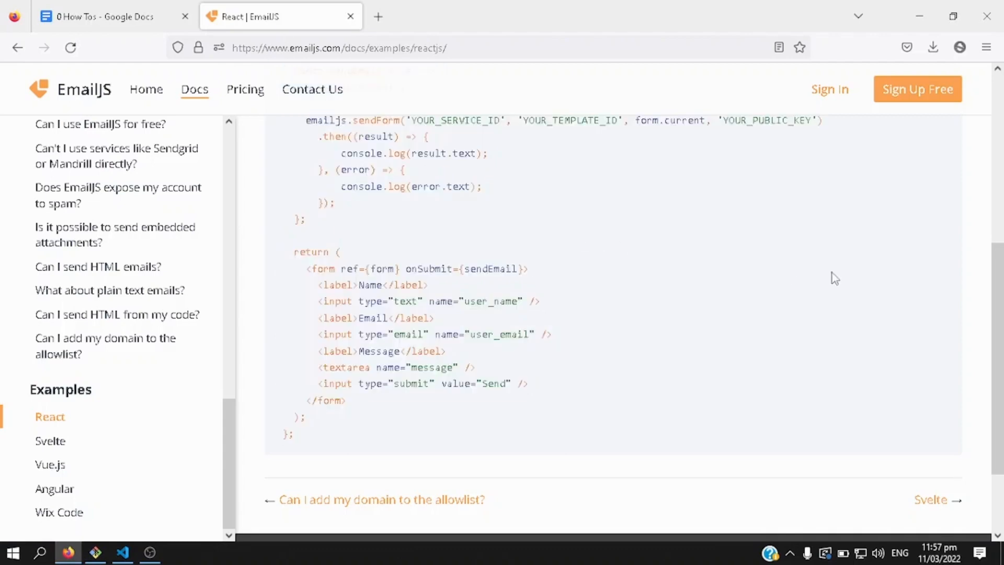
scroll(832, 273, up, 4)
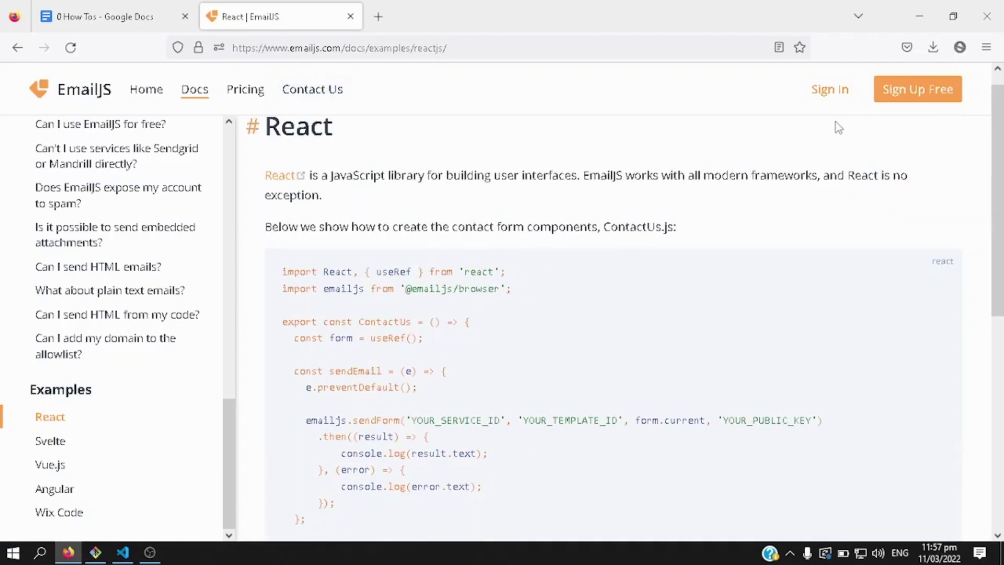
click(903, 91)
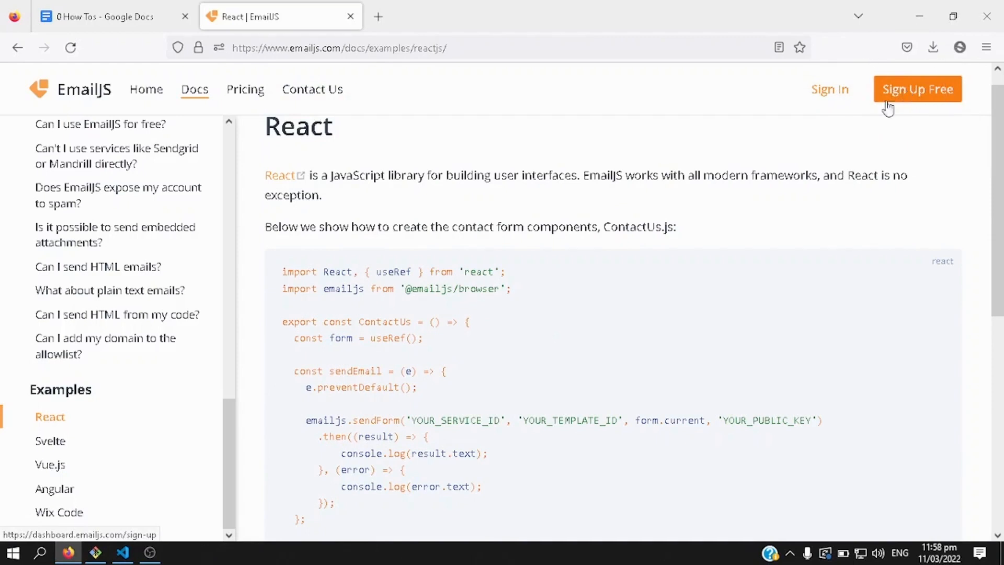
mouse_move(550, 127)
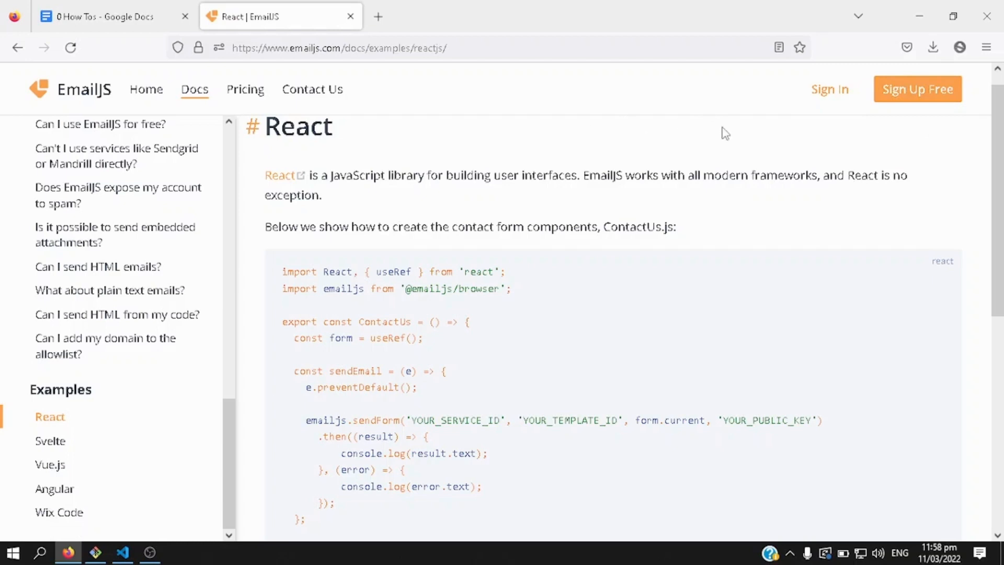
click(838, 94)
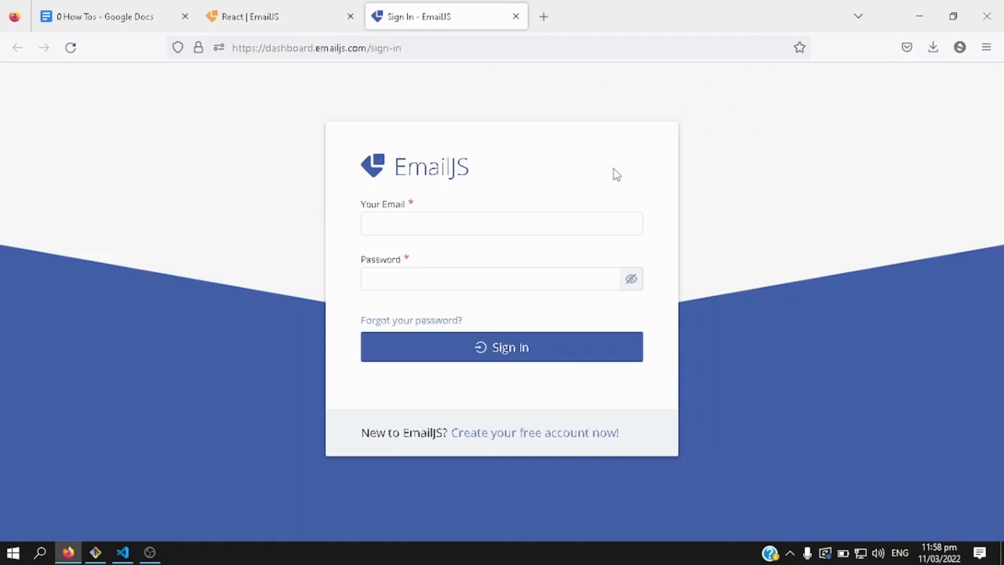
Sign in with the account email and password, retyping the password after the first error
click(503, 227)
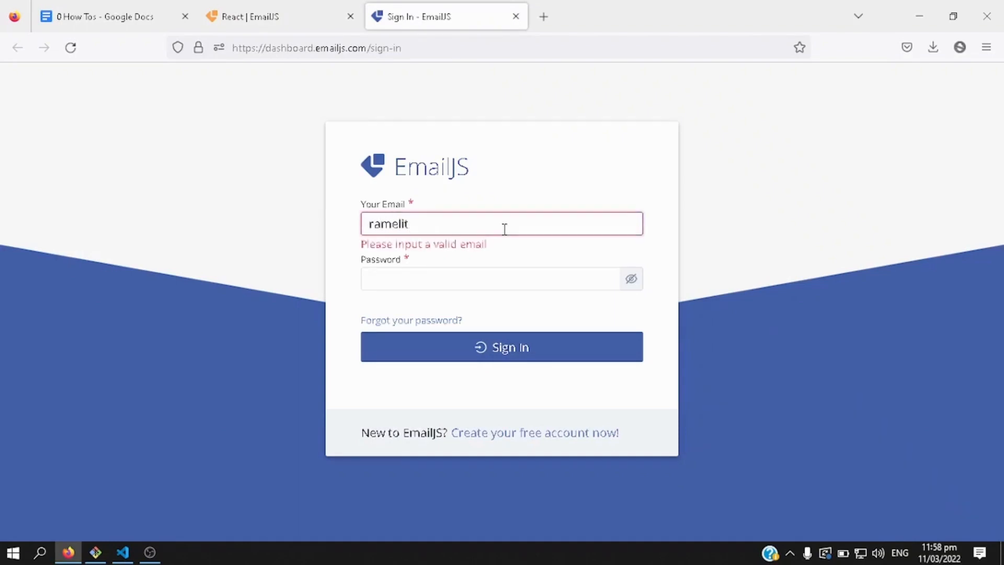
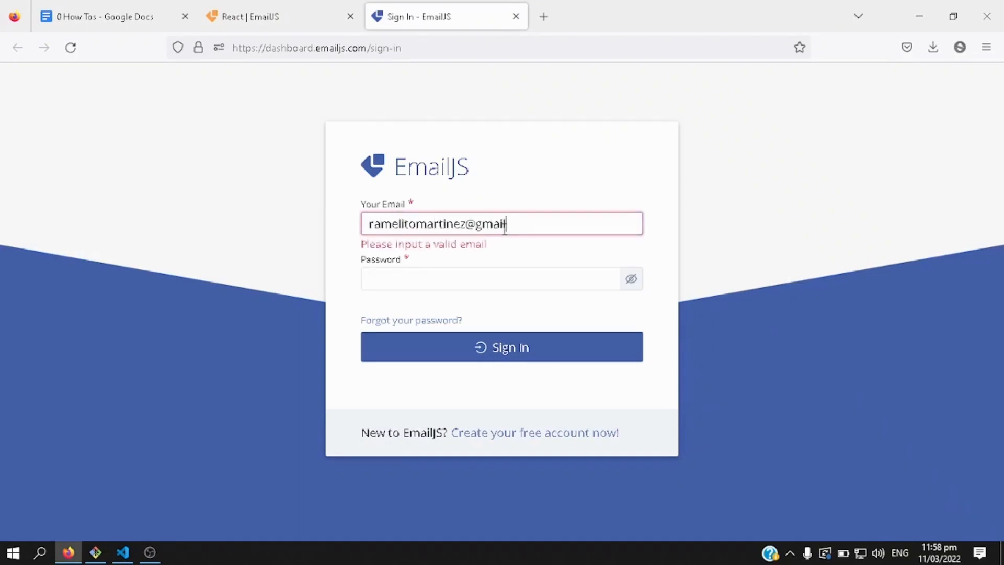
key(Tab)
text(*******)
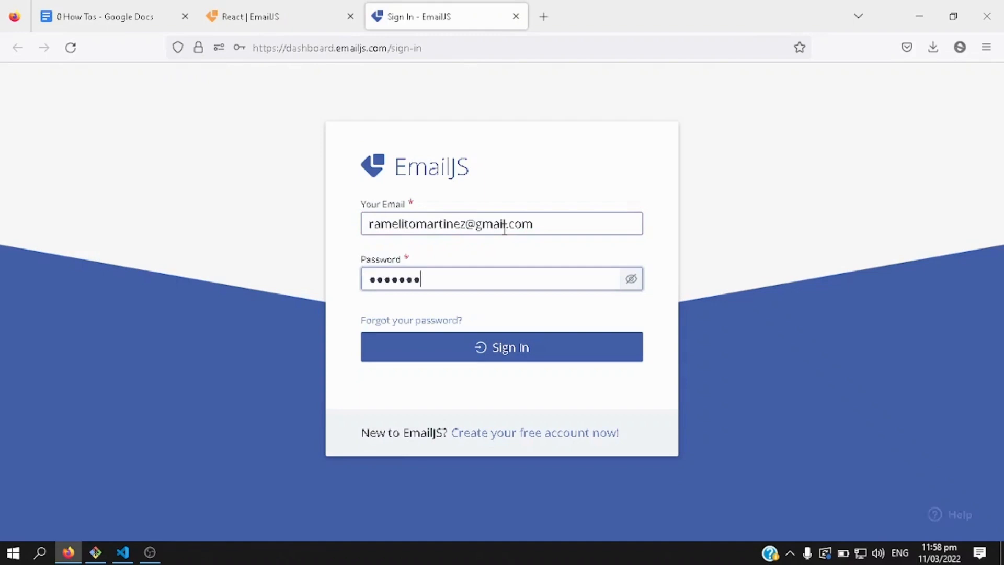
text(**)
key(Return)
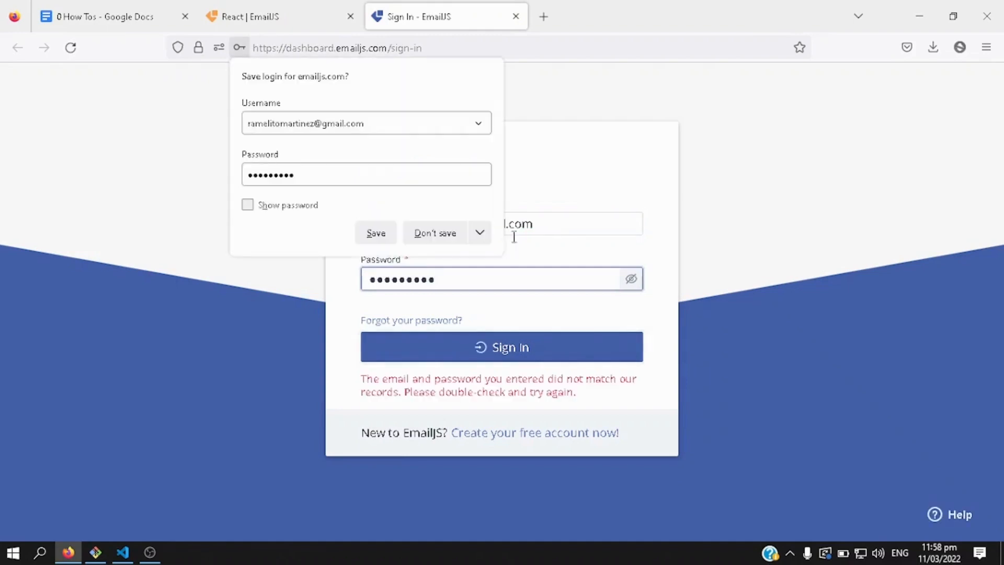
key(BackSpace)
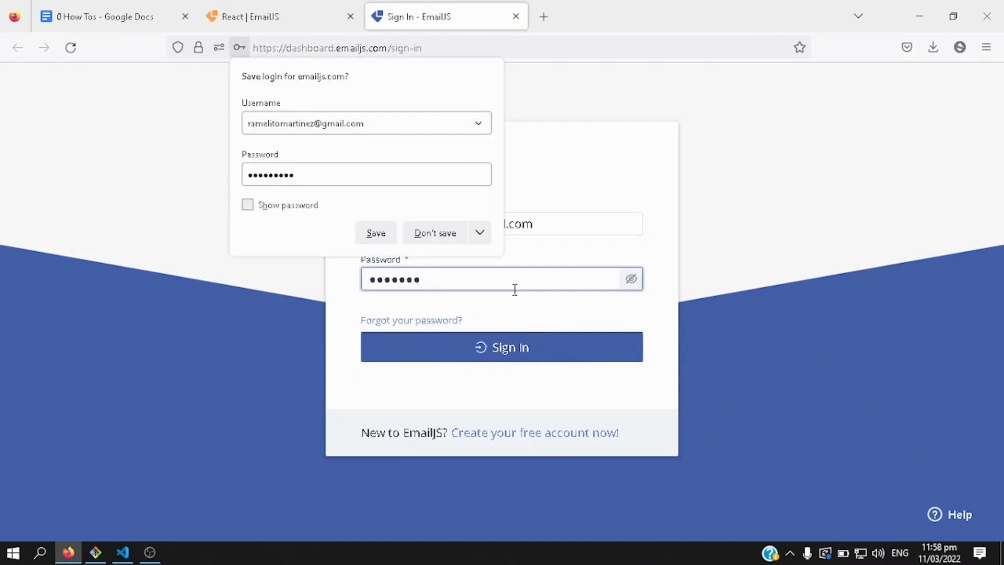
key(BackSpace)
key(ctrl+a)
text(********)
text(*)
key(Return)
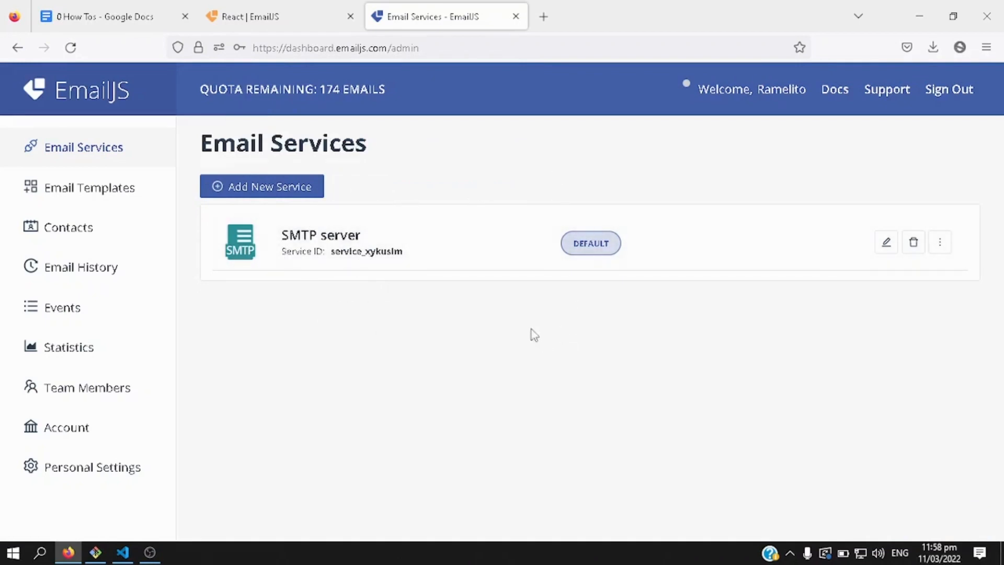
Add a new email service of type SMTP server
click(282, 193)
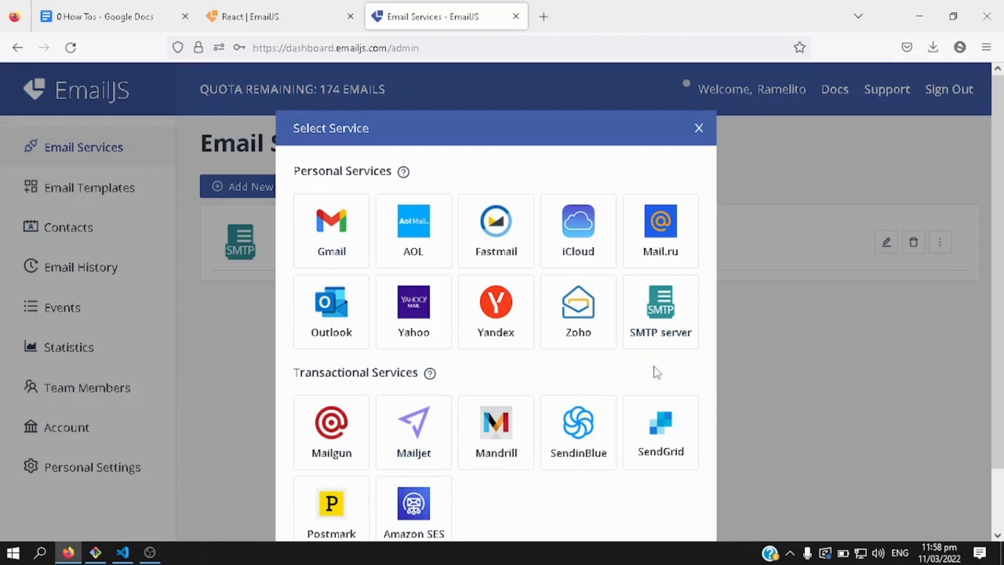
click(671, 326)
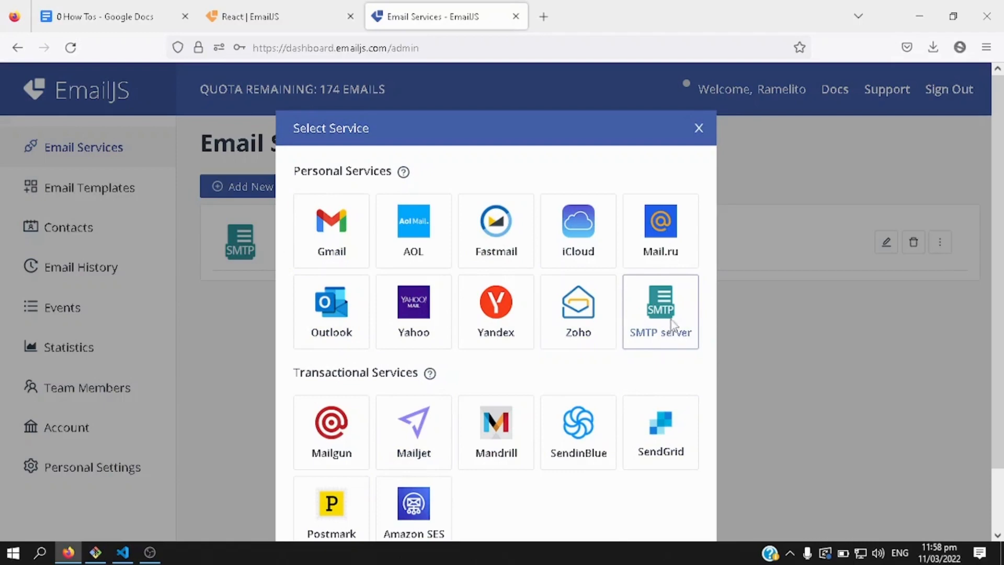
Fill in the SMTP service's host and port 587
click(354, 289)
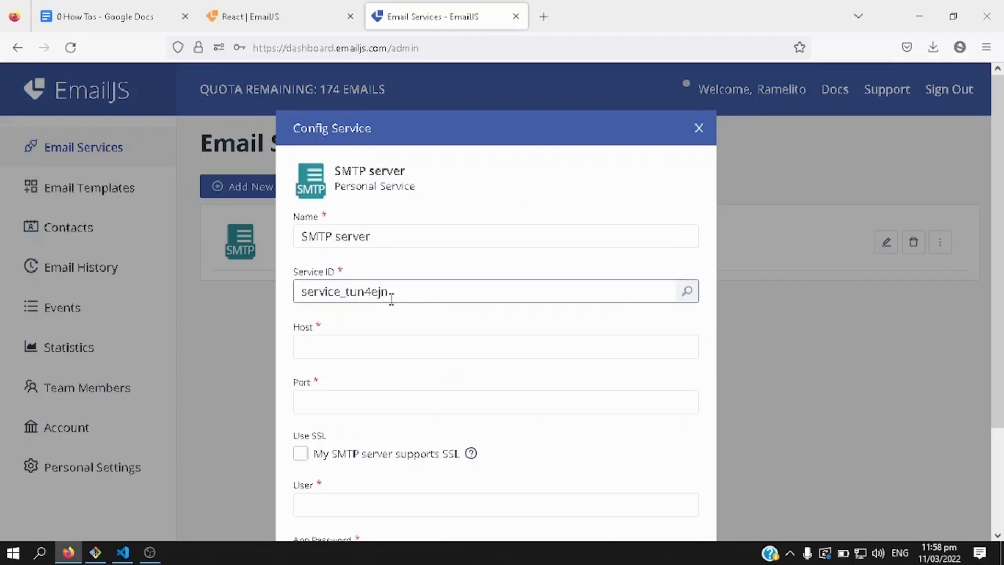
drag(392, 292, 316, 317)
click(355, 354)
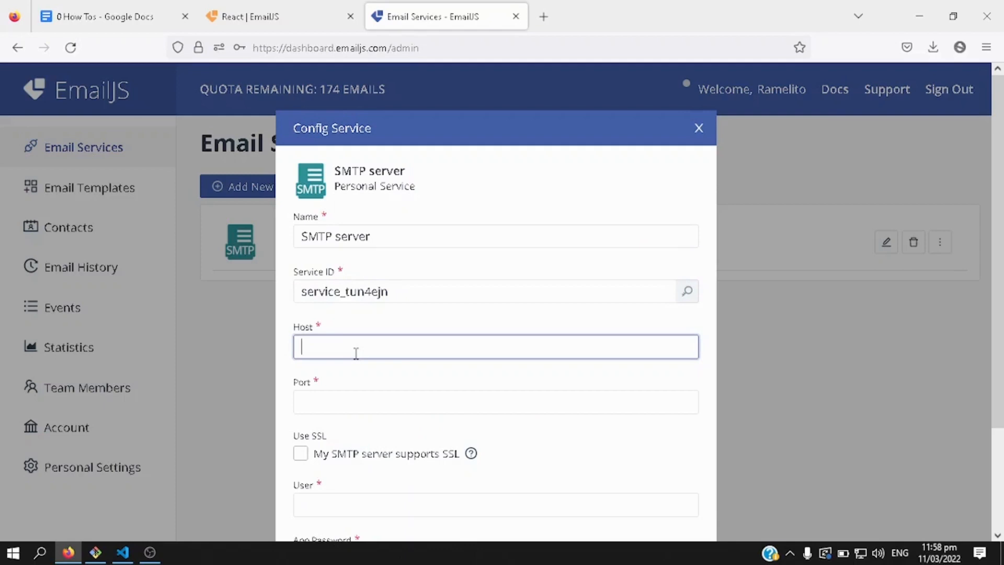
text(gator)
text(810.hostgat)
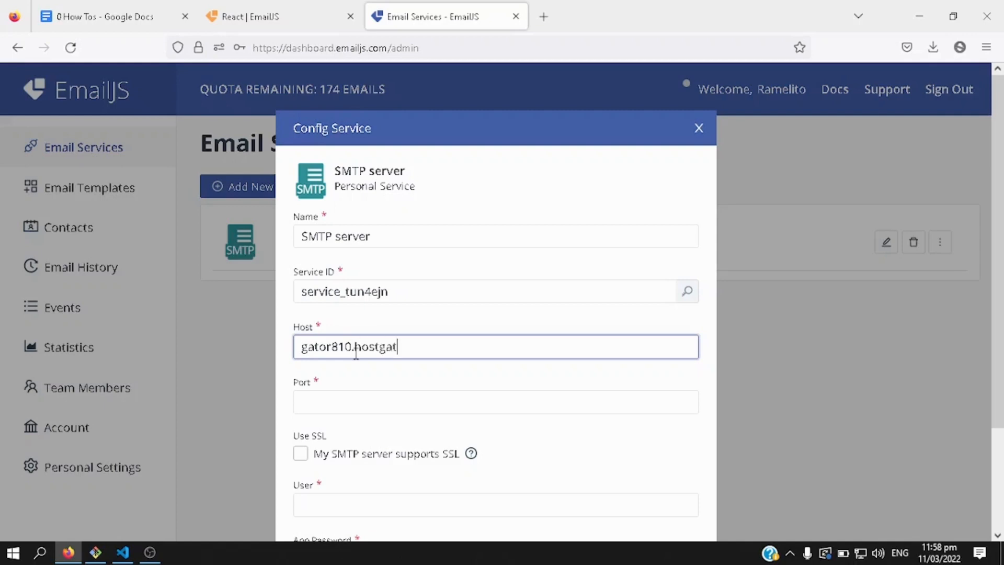
text(or.com)
key(Tab)
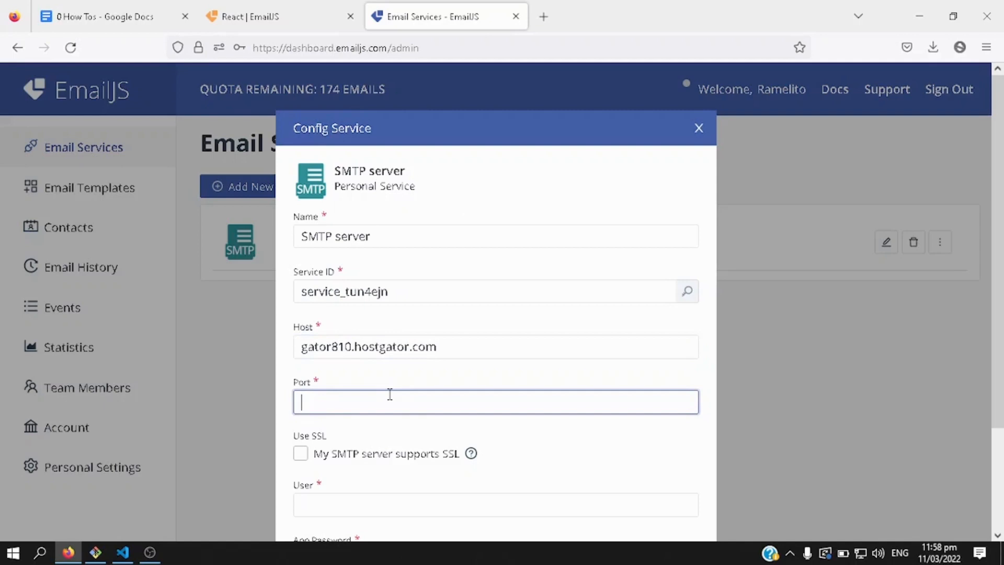
text(87)
scroll(430, 459, down, 1)
scroll(429, 459, down, 3)
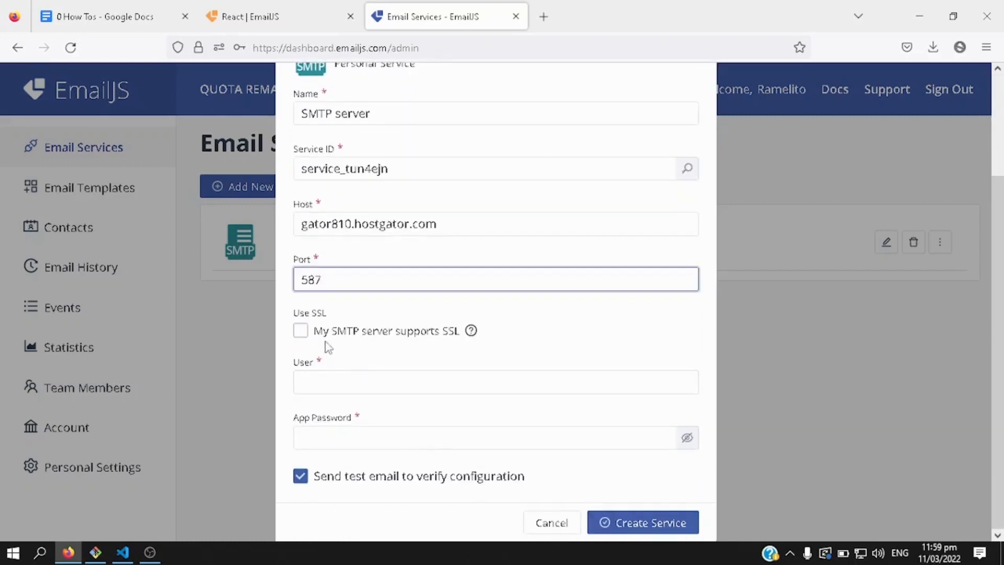
Enable SSL and enter the login user and app password for the SMTP service
click(306, 337)
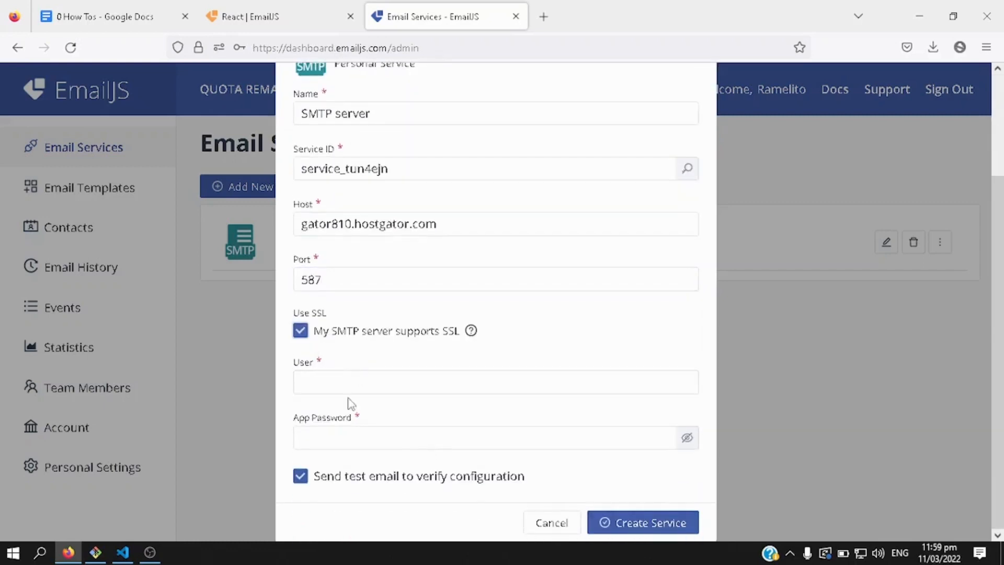
click(349, 384)
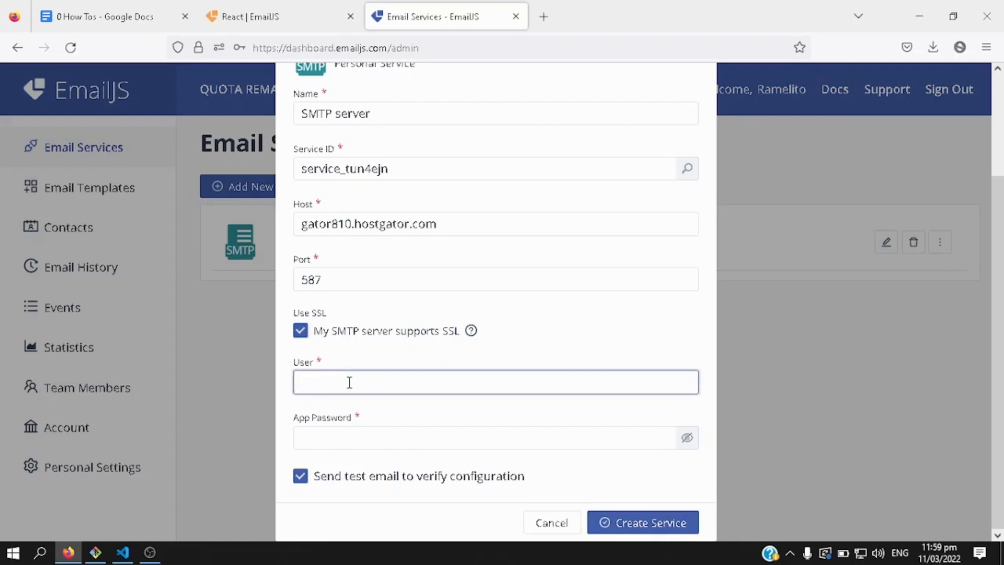
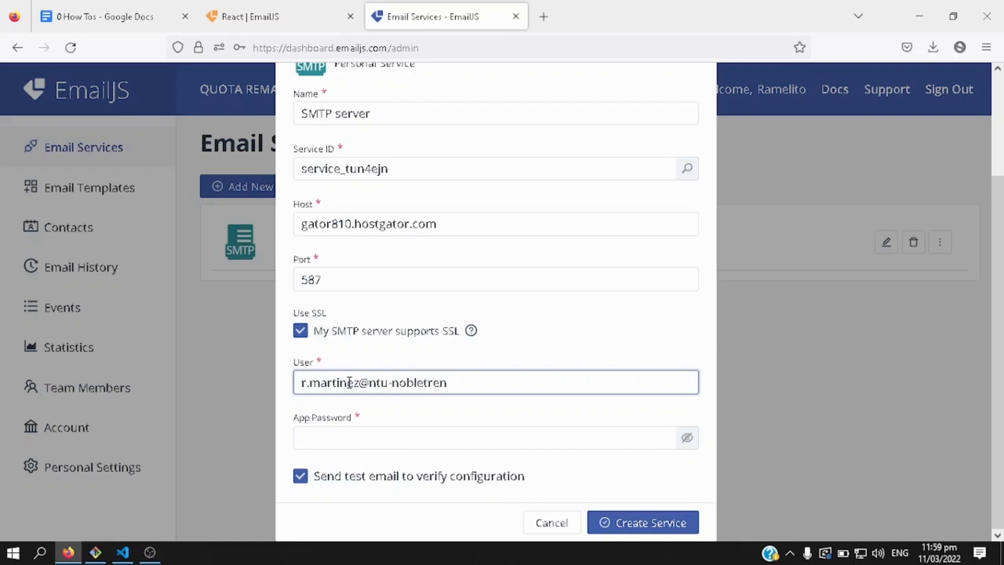
key(Tab)
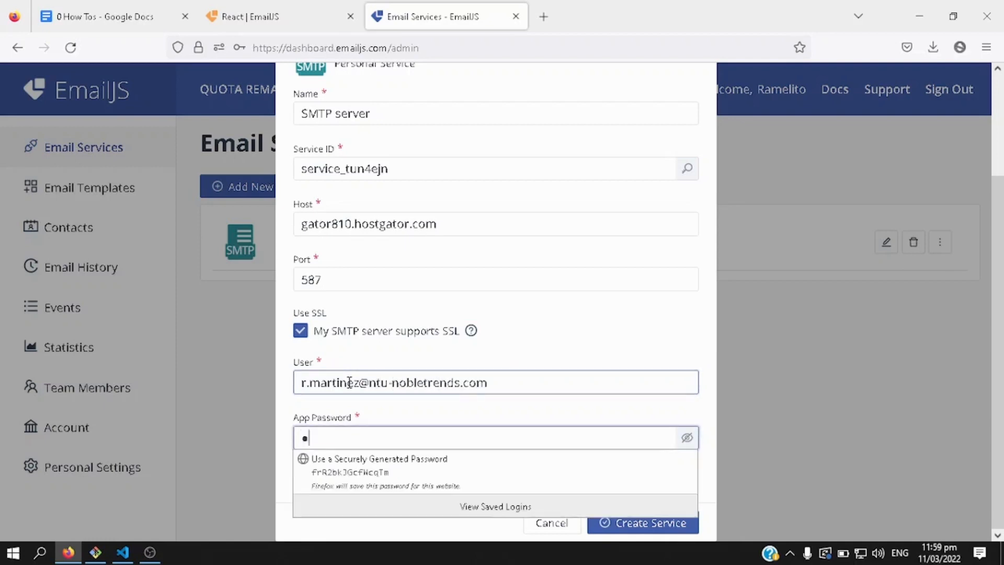
text(***)
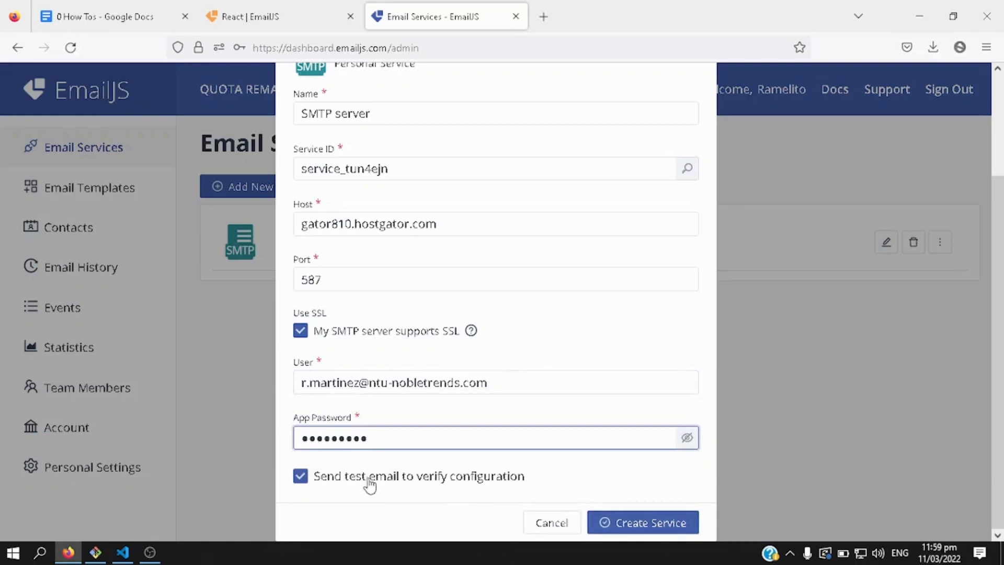
Change the port from 587 to 465 after the SSL error and create the service
click(616, 521)
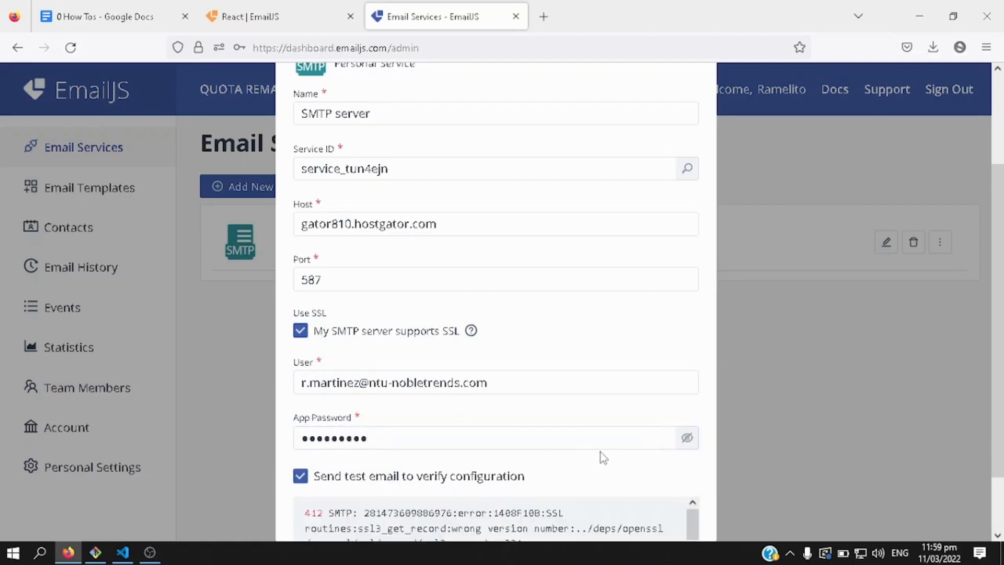
scroll(600, 452, down, 2)
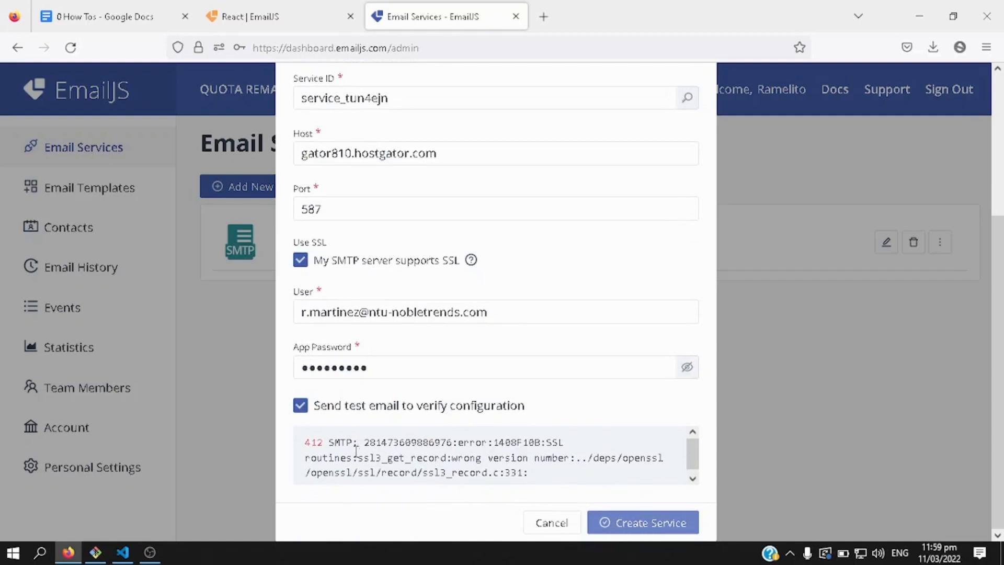
double_click(327, 211)
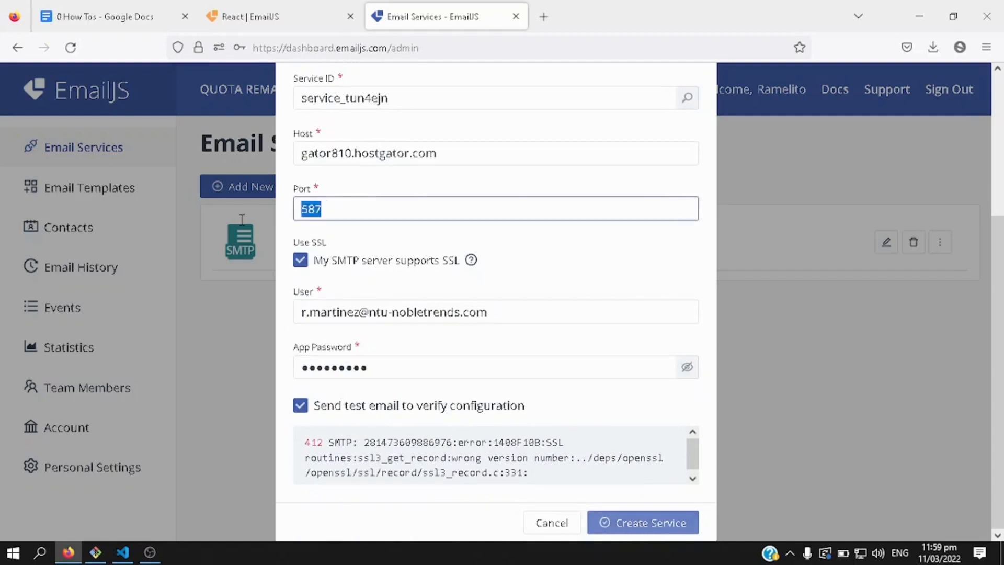
text(465)
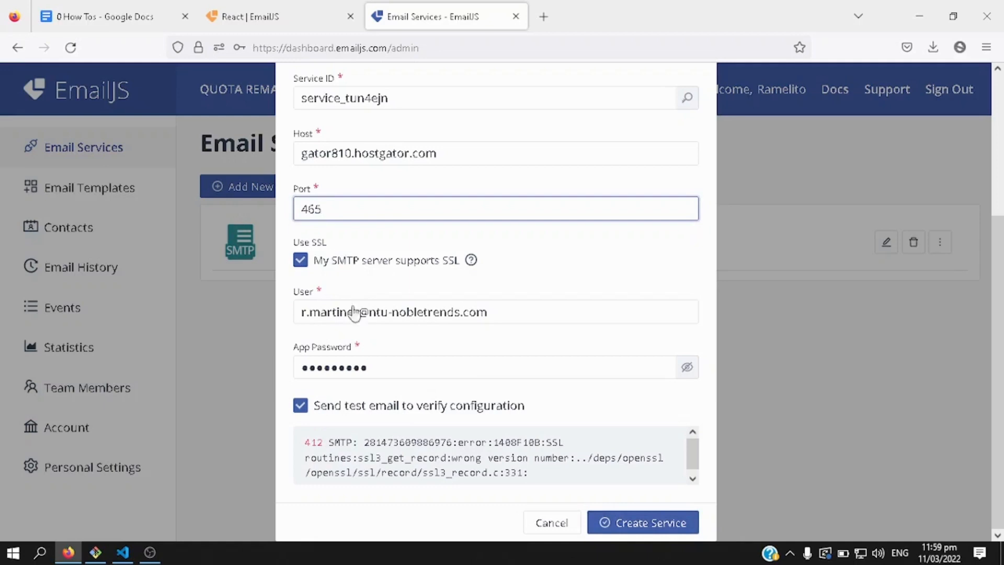
click(639, 523)
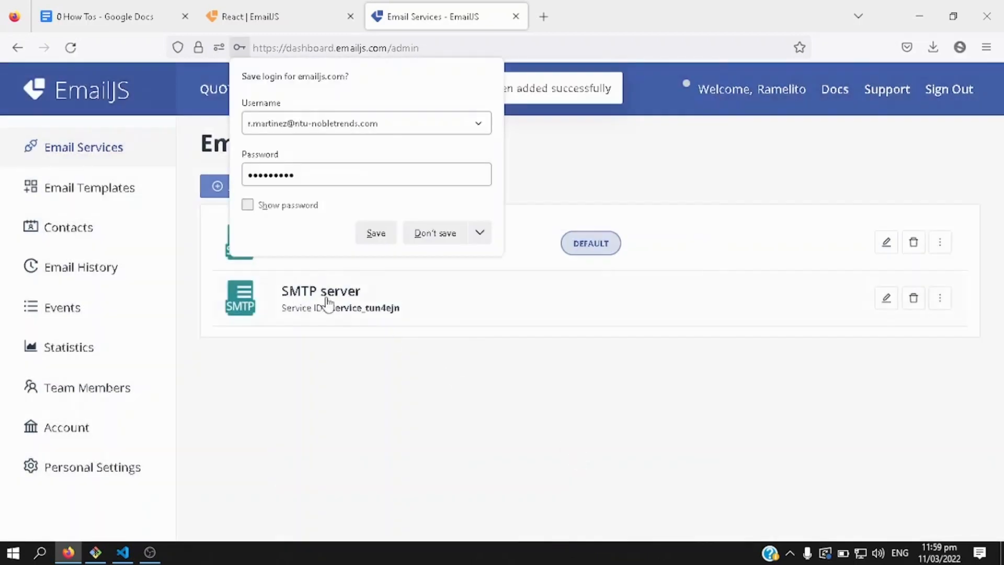
click(514, 358)
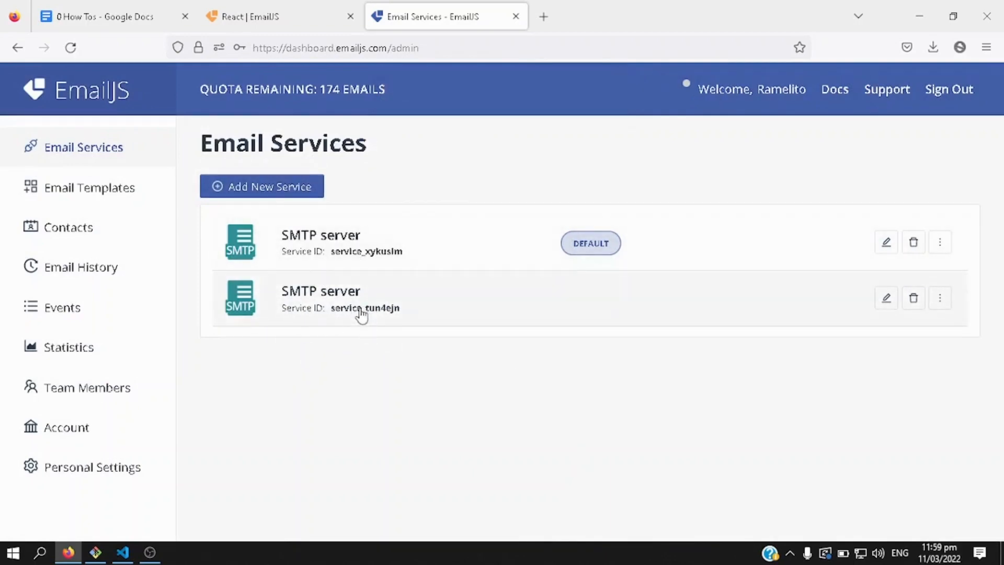
click(590, 245)
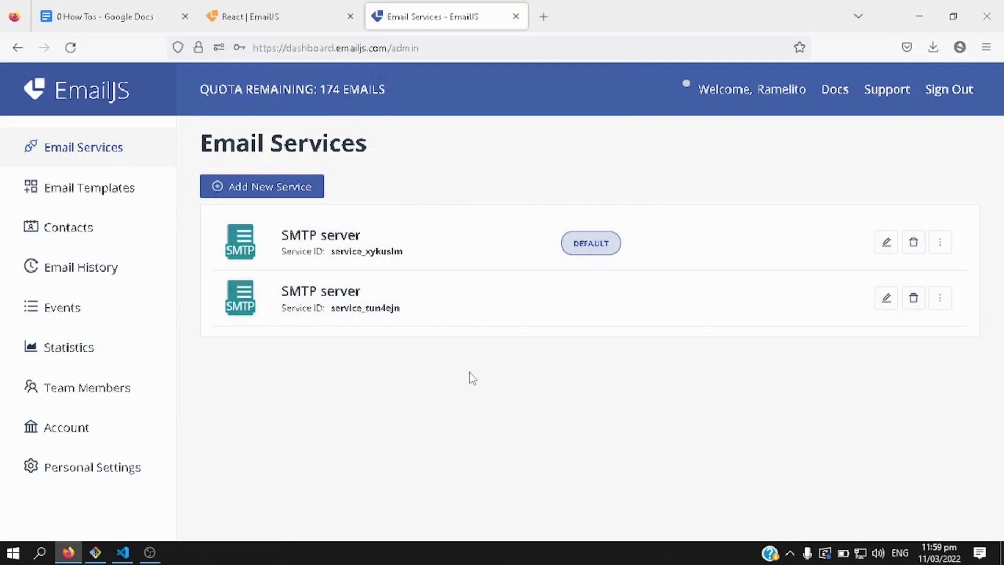
Open Email Templates and create a new template
click(108, 192)
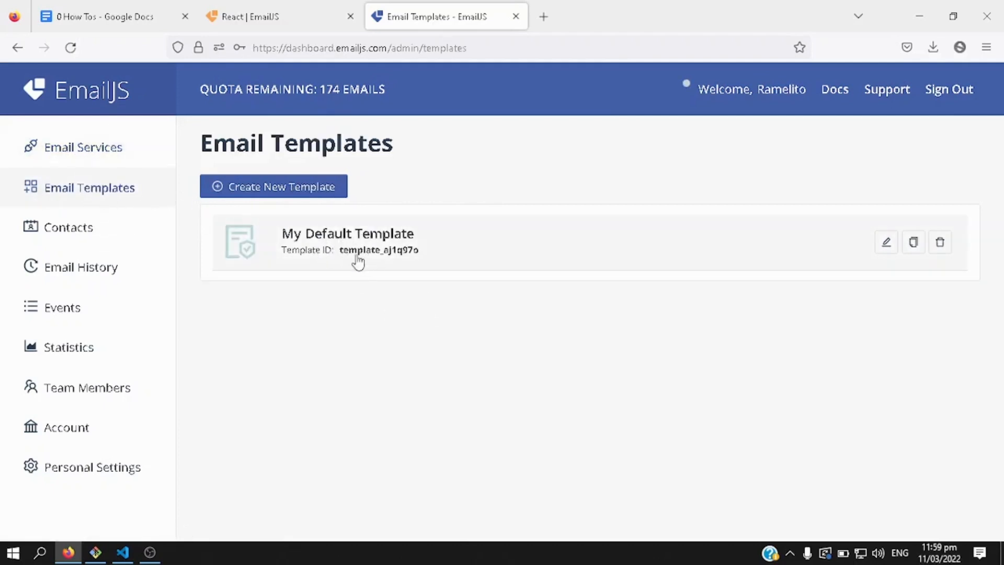
click(293, 188)
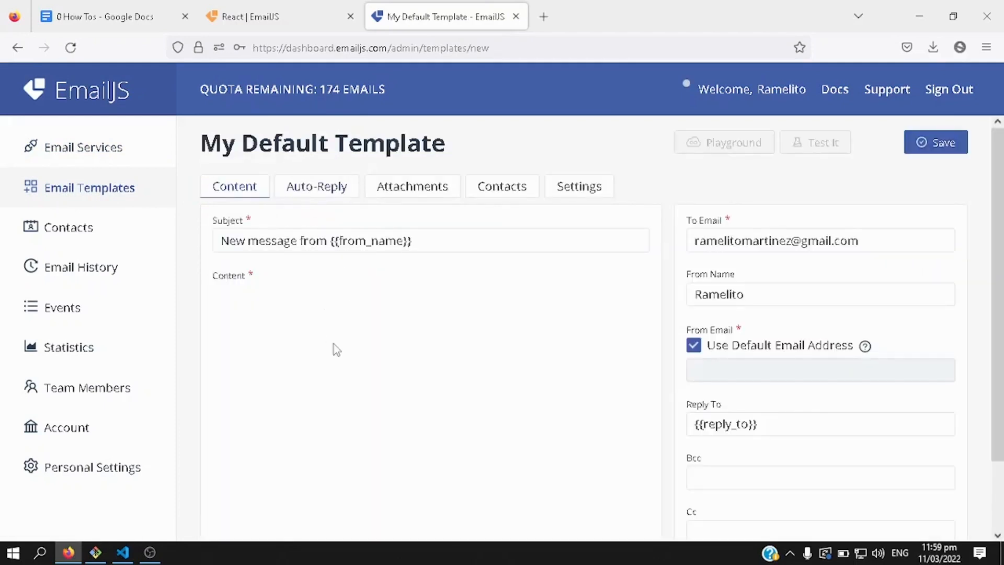
Set the subject to 'MESSAGE FROM EMAIL JS REACT {{from_name}}'
click(385, 241)
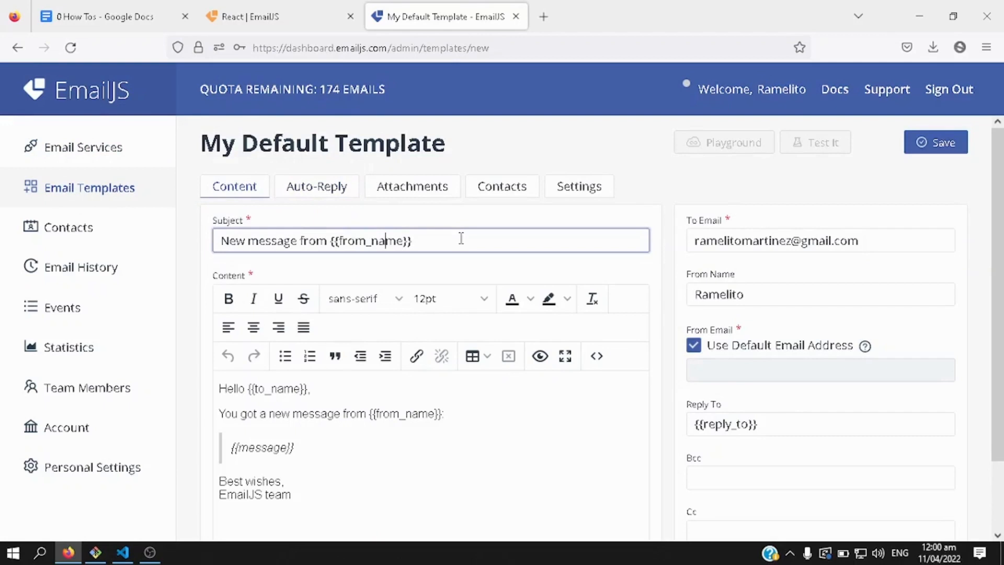
drag(332, 242, 217, 238)
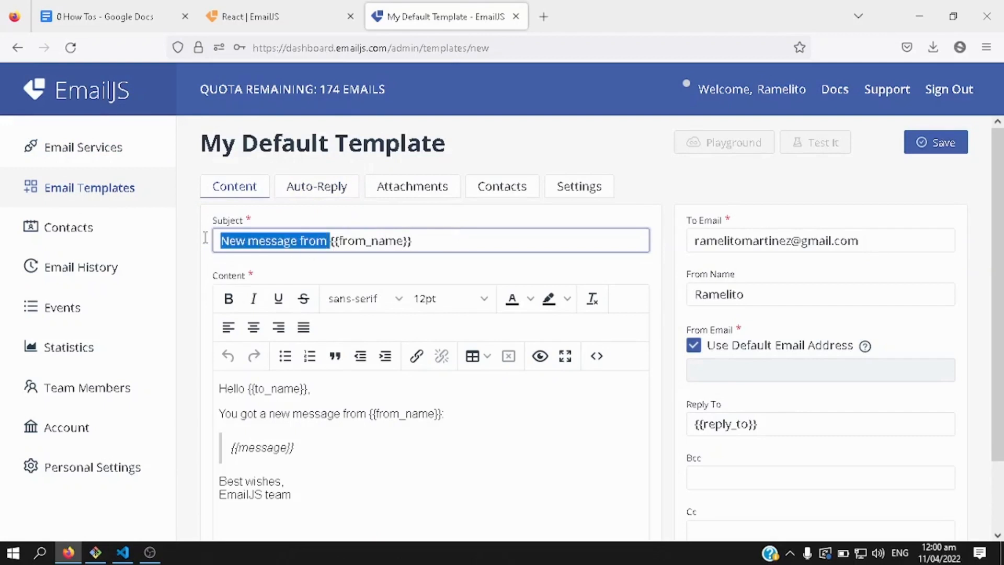
text(MESSAGE)
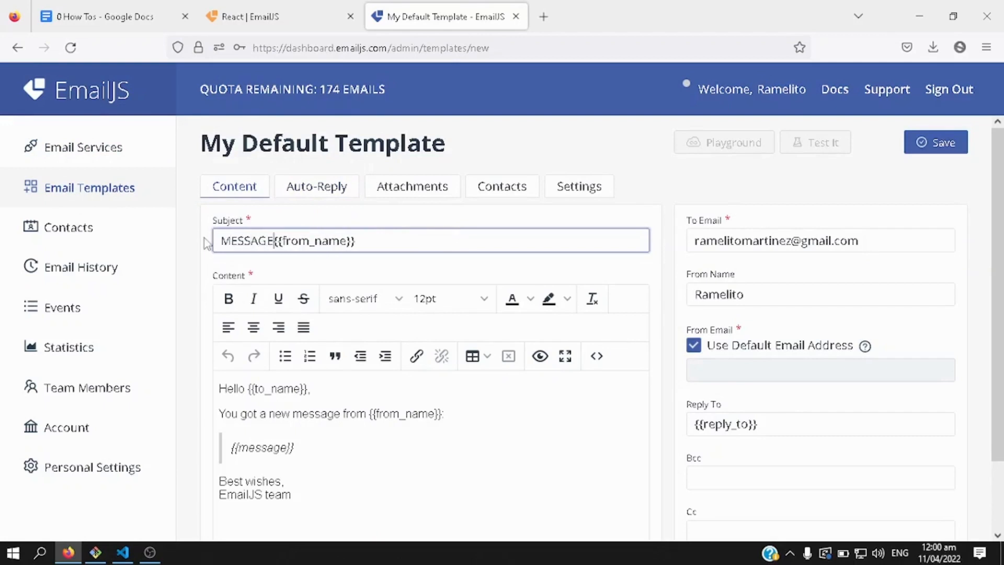
text( ROM)
key(BackSpace)
key(BackSpace)
key(BackSpace)
text(FROM )
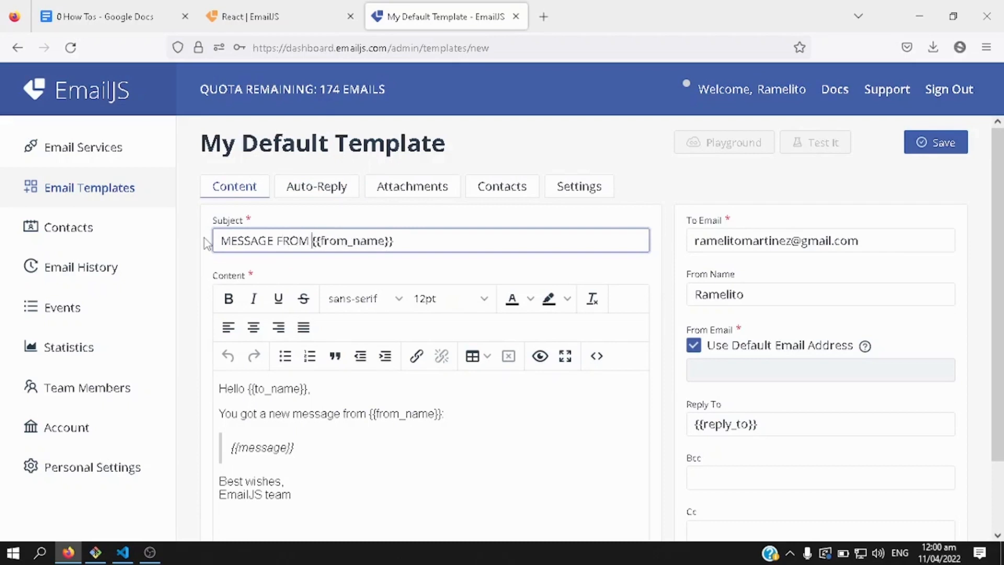
text(EMAIL J)
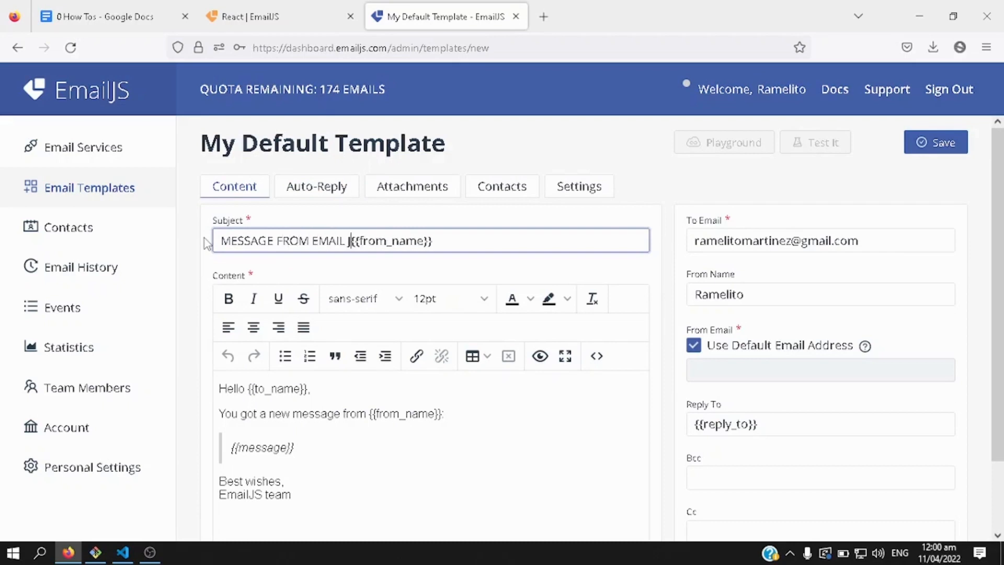
text(S REACT)
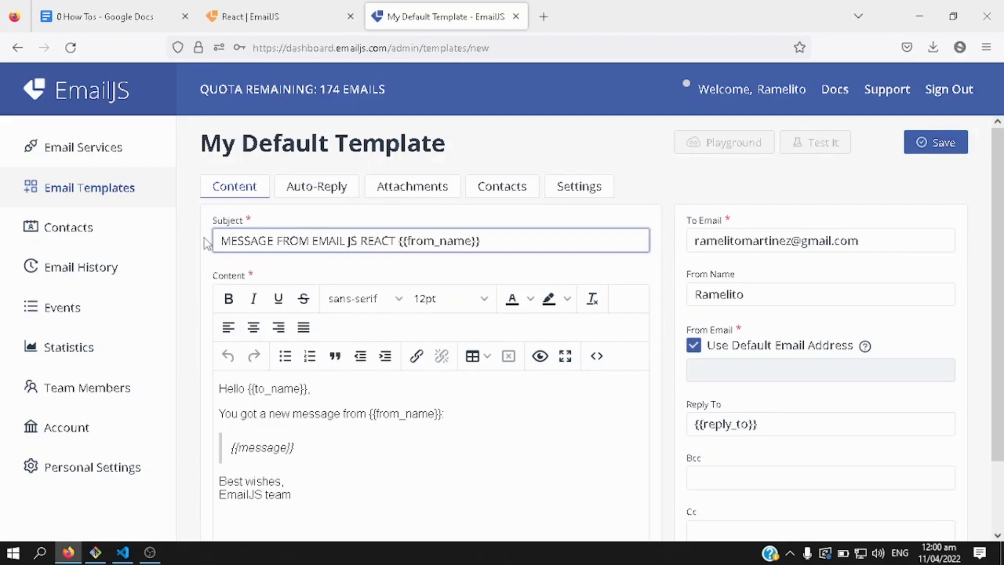
scroll(331, 442, down, 2)
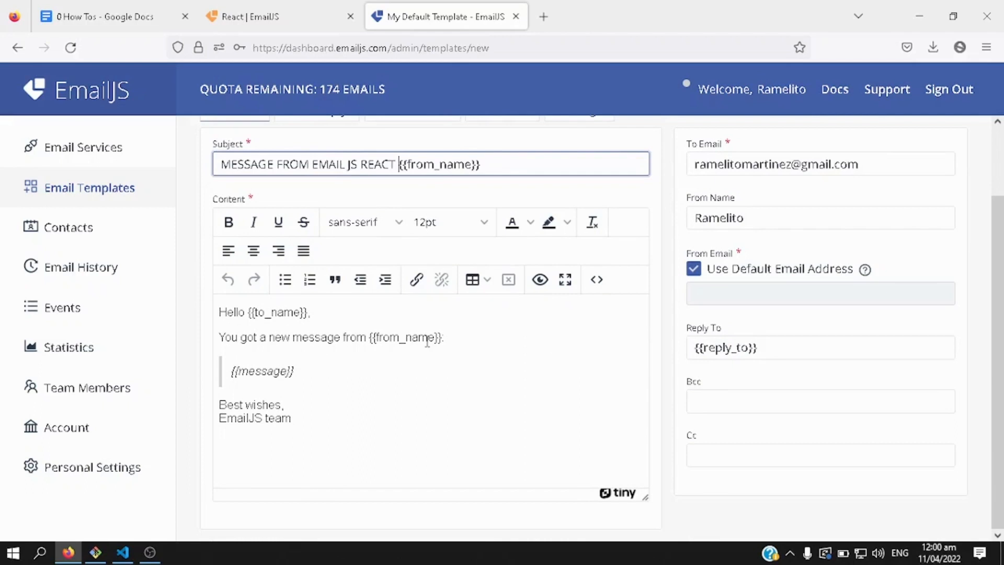
scroll(730, 371, up, 2)
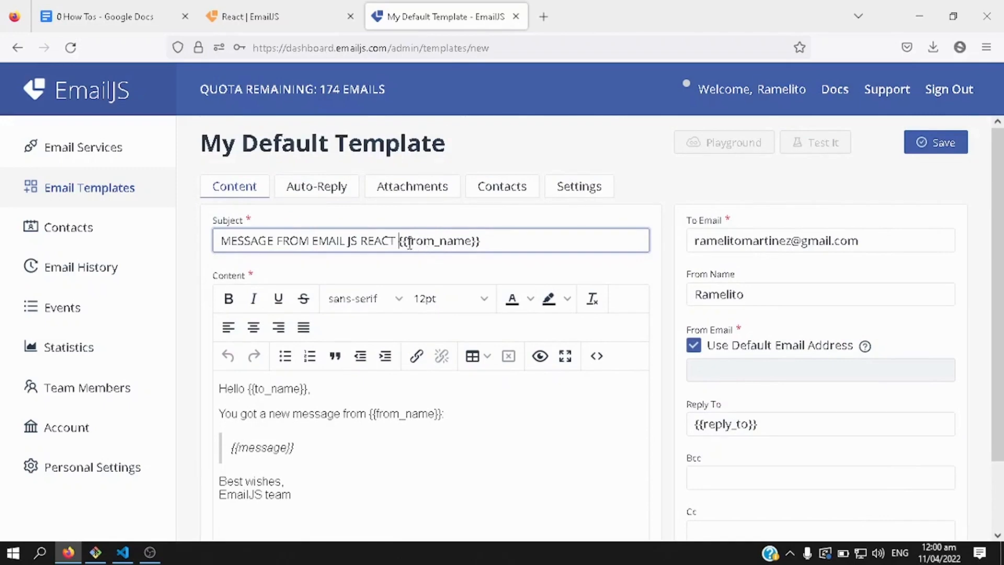
drag(421, 243, 471, 244)
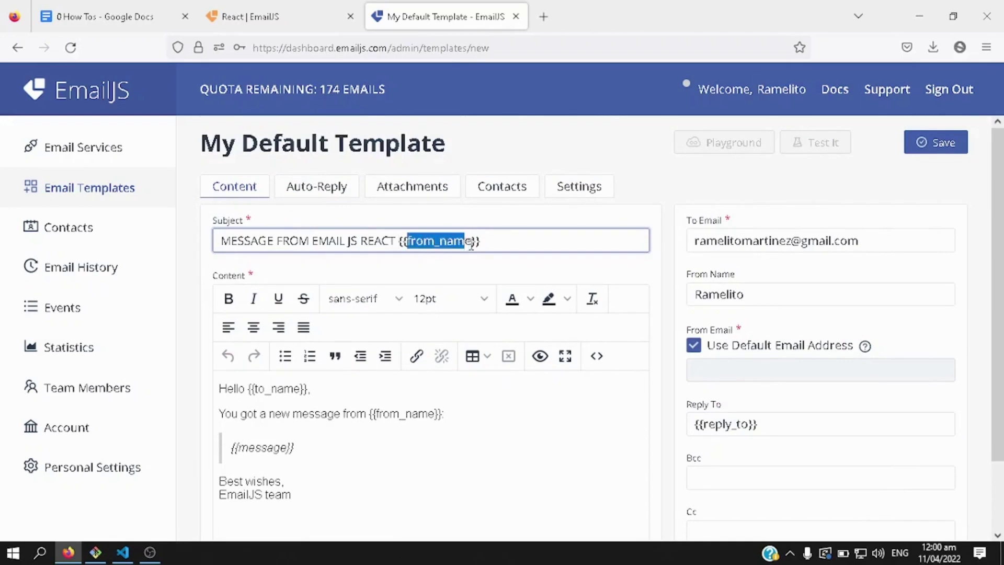
Move {{reply_to}} from the reply-to field into To Email and enter a reply-to address
click(777, 424)
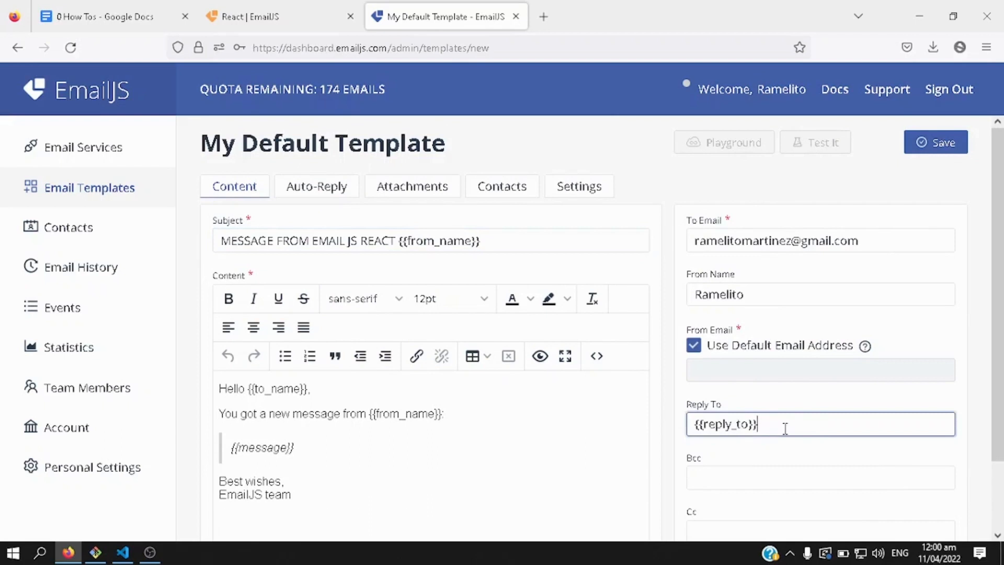
drag(784, 428, 670, 426)
key(ctrl+c)
key(BackSpace)
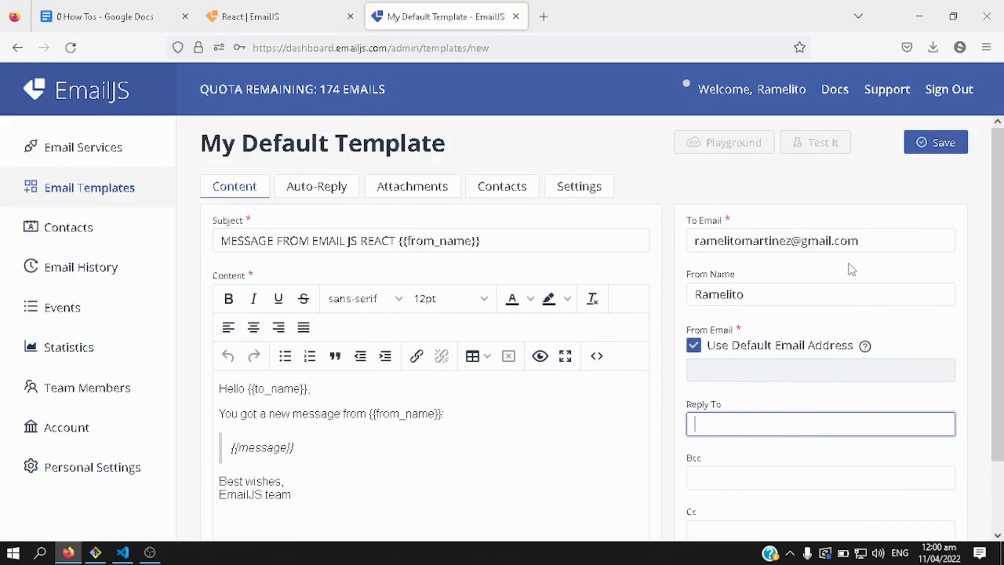
drag(863, 241, 642, 241)
key(ctrl+v)
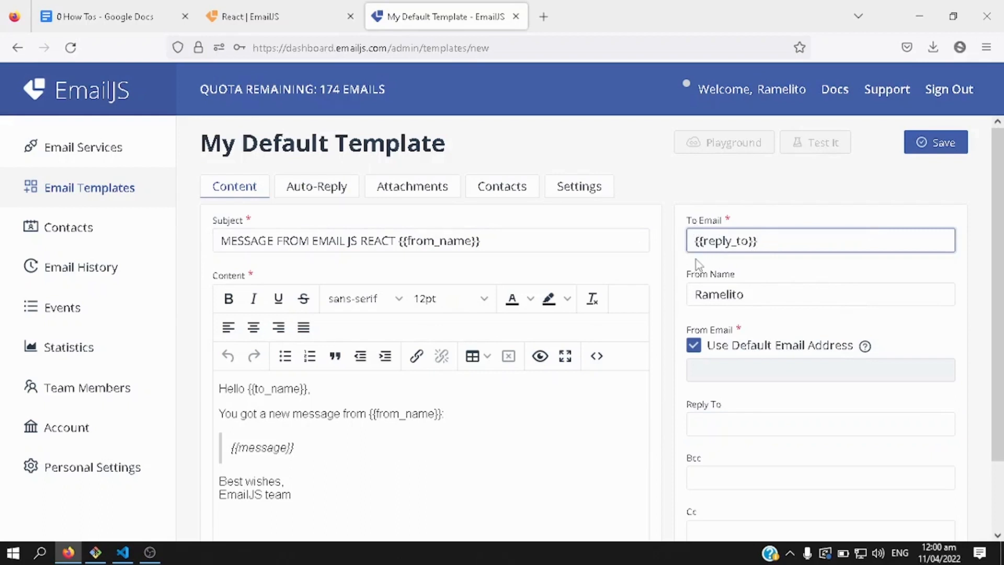
click(742, 426)
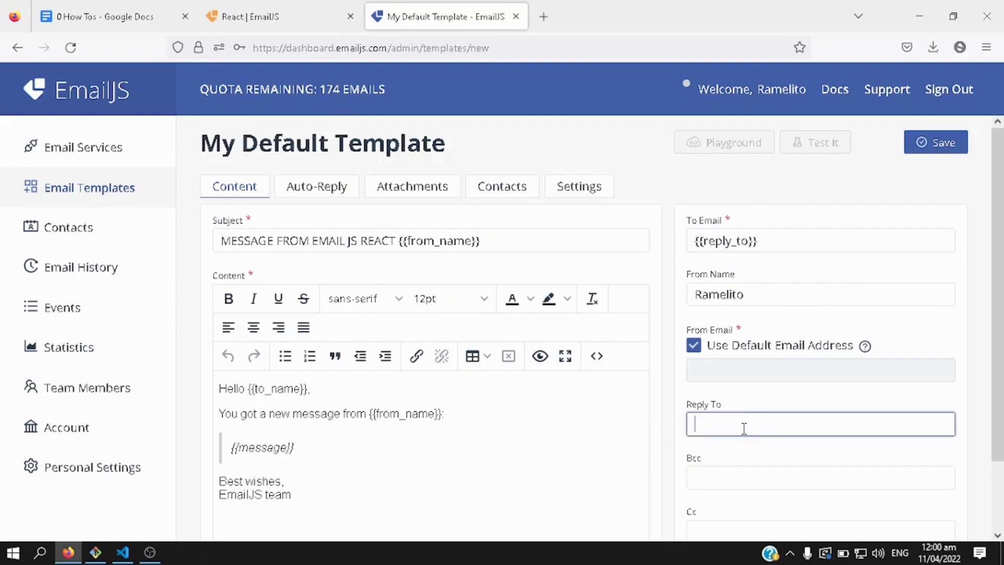
scroll(743, 429, down, 2)
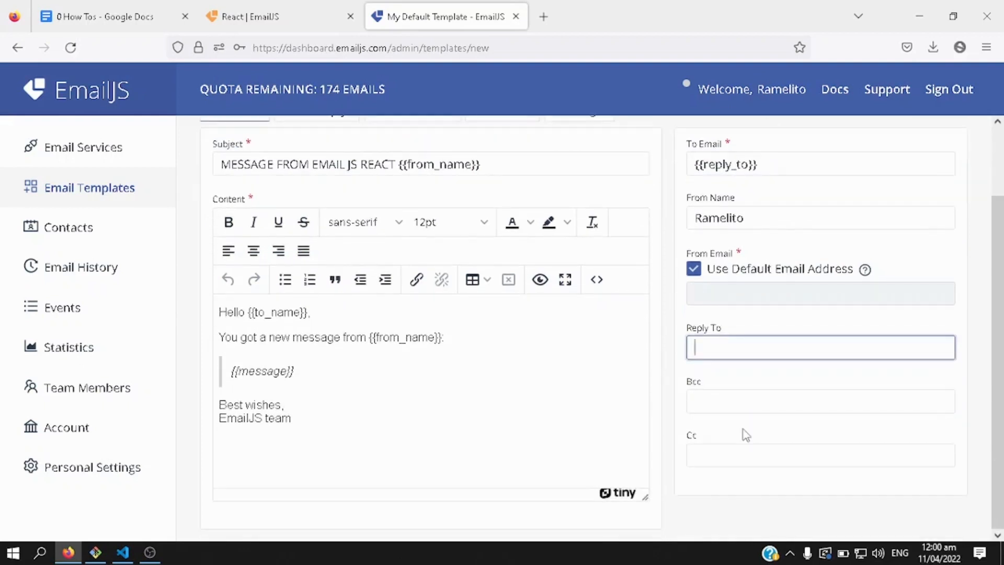
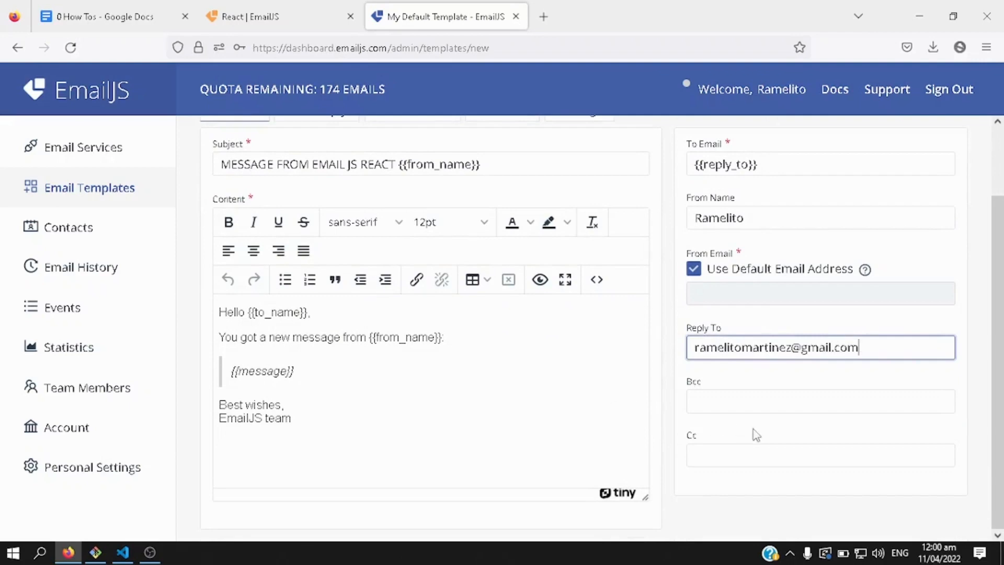
scroll(753, 432, up, 2)
Save the template, confirming the unsaved-changes prompt
click(923, 143)
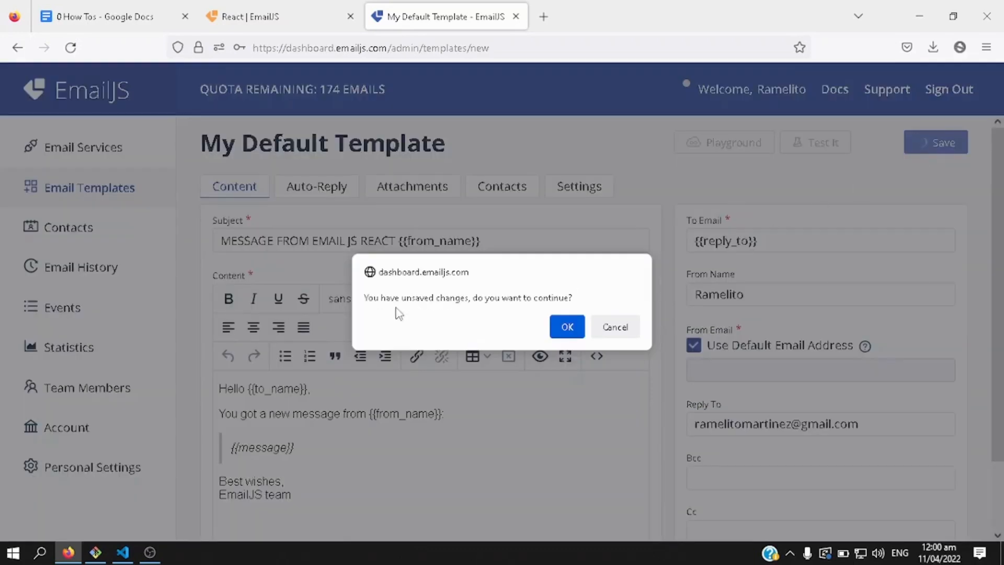
click(569, 330)
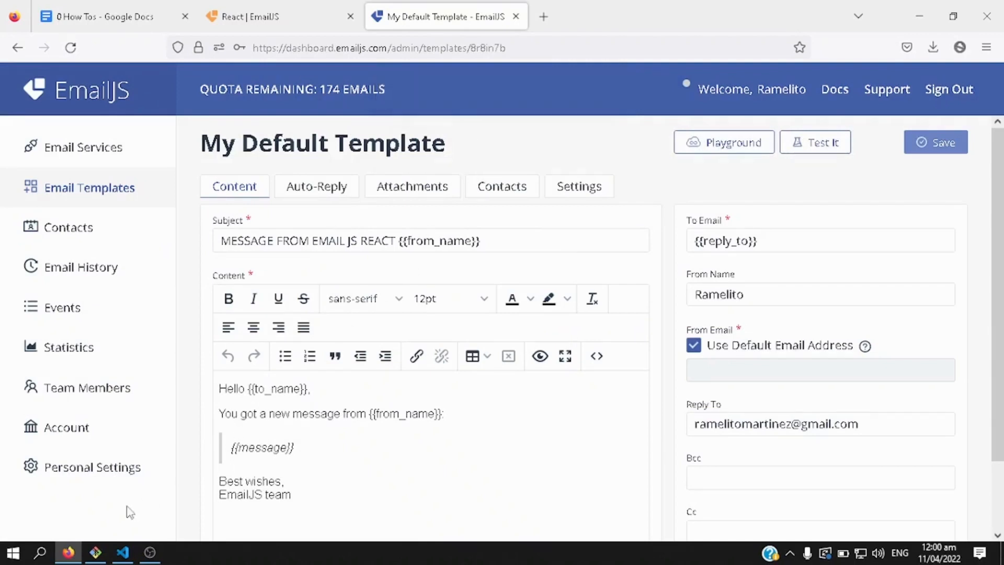
Return to the ContactUs.js code in Visual Studio Code
click(122, 552)
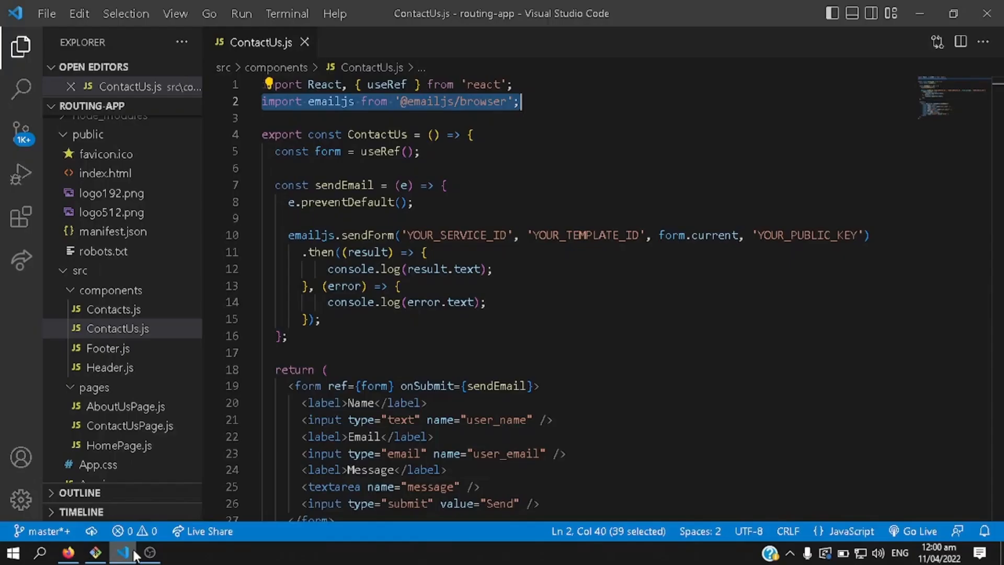
click(420, 351)
click(398, 220)
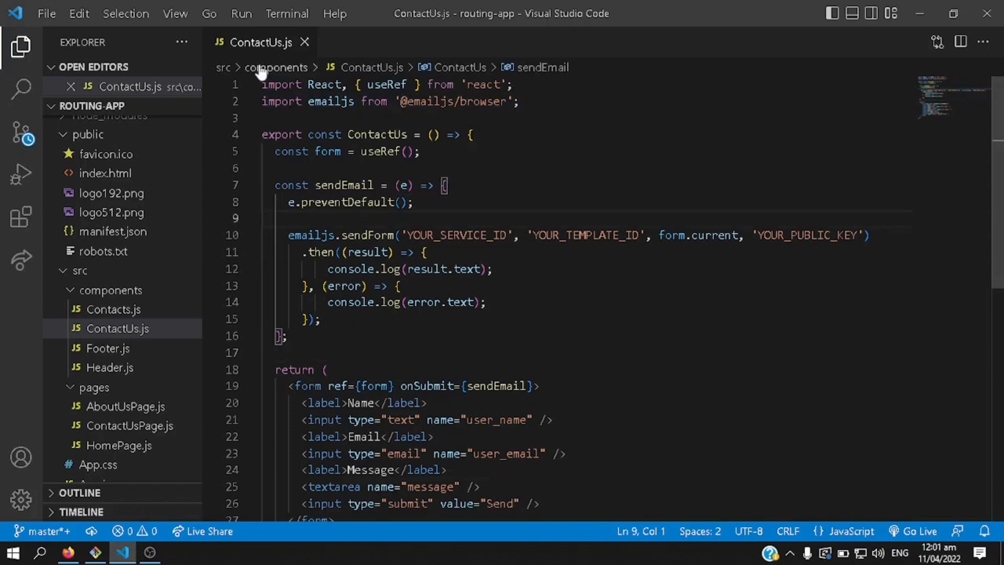
scroll(502, 275, down, 3)
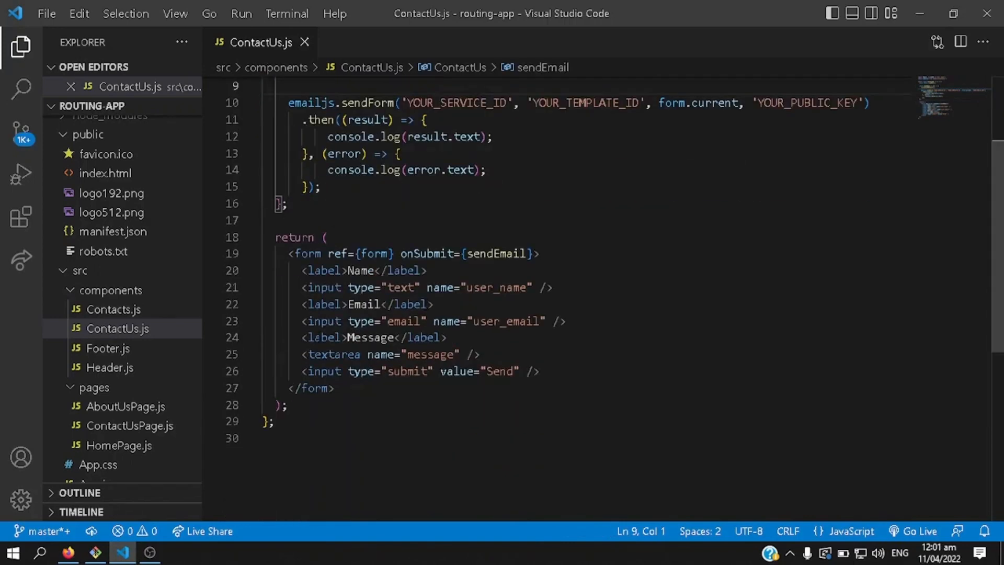
scroll(502, 275, up, 2)
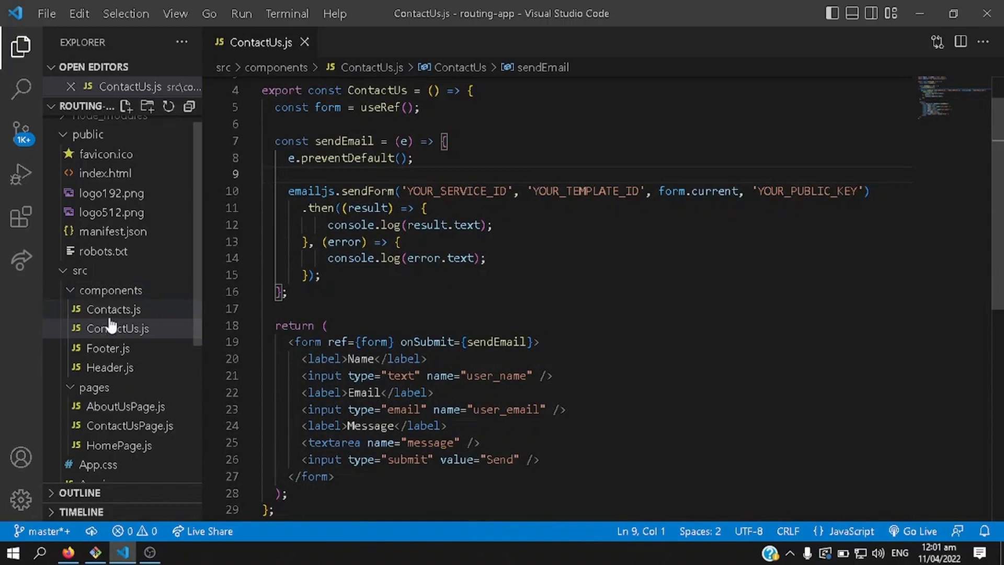
Tidy the Explorer by collapsing components, src and public, then re-expand src to show its files
click(71, 291)
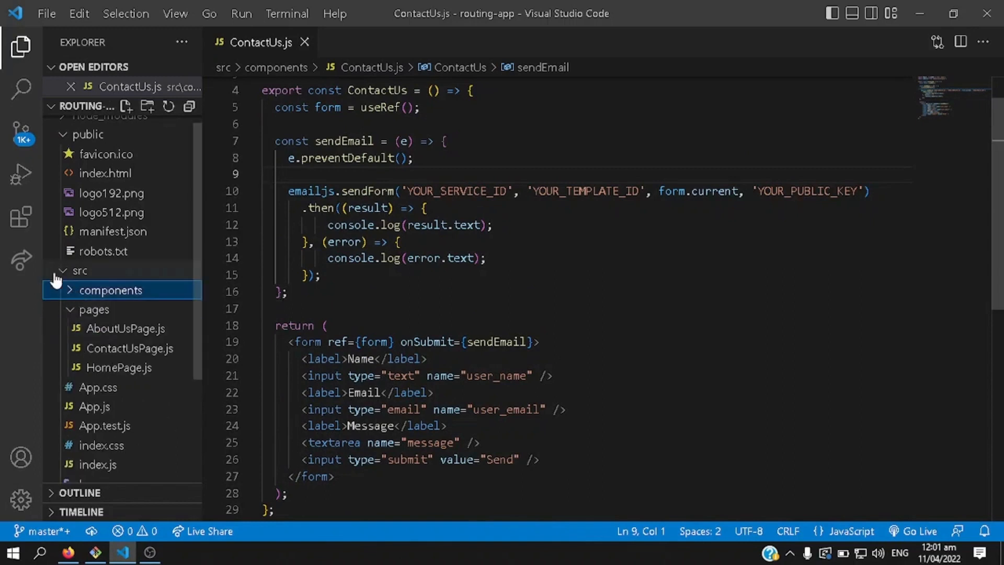
click(62, 271)
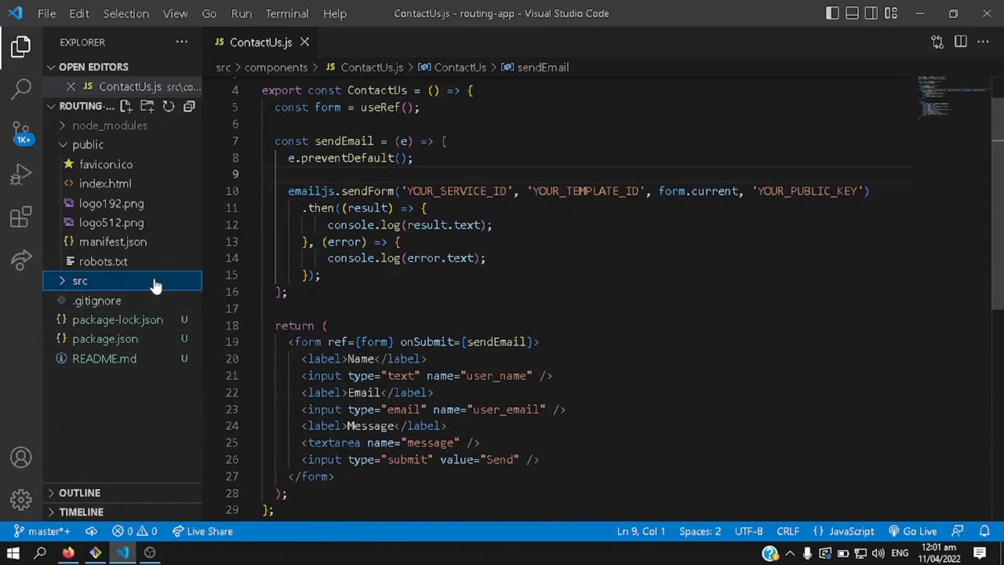
click(66, 145)
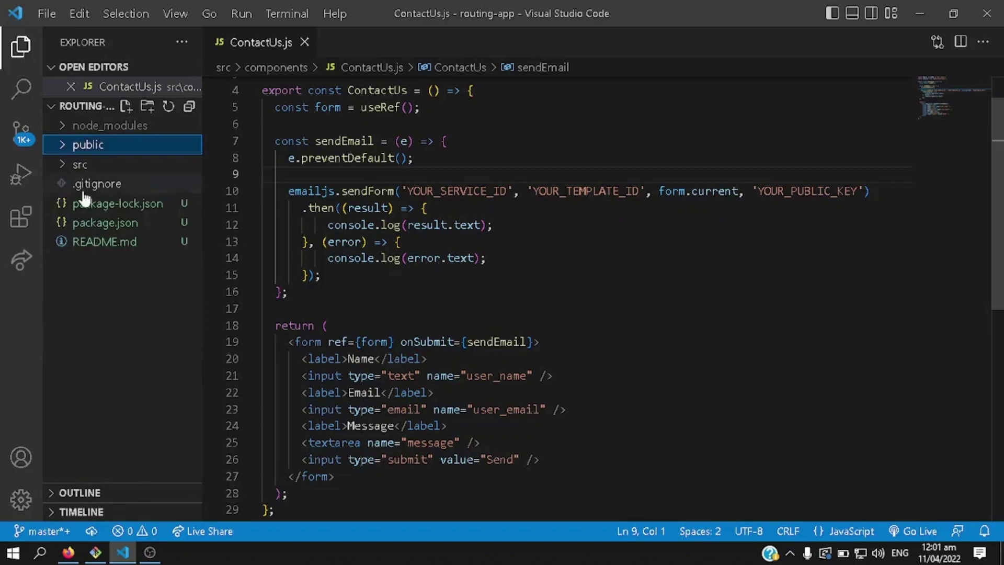
click(67, 165)
Replace App.js's old code with a new empty const App arrow function
click(98, 301)
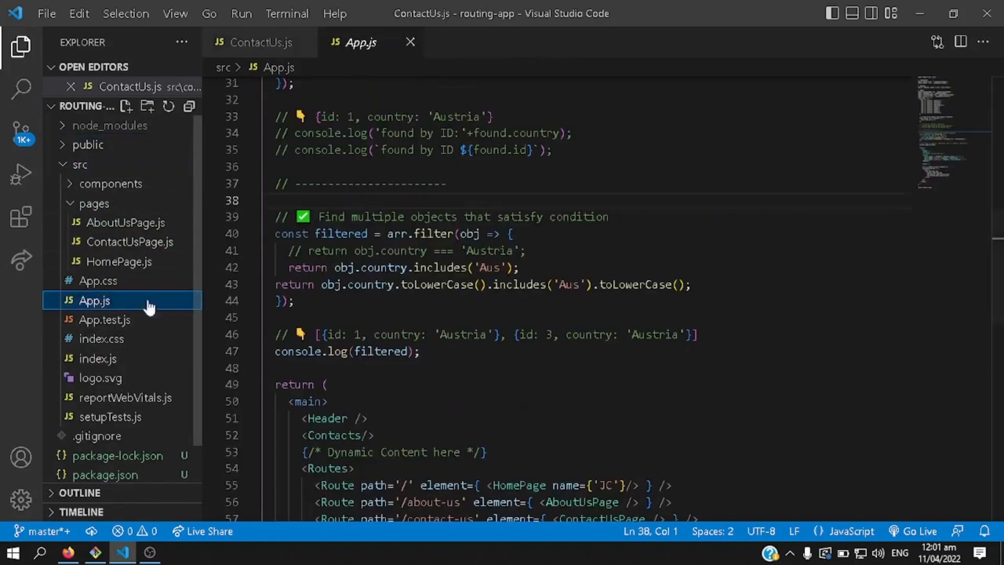
scroll(453, 291, down, 1)
scroll(453, 291, down, 7)
scroll(453, 290, up, 6)
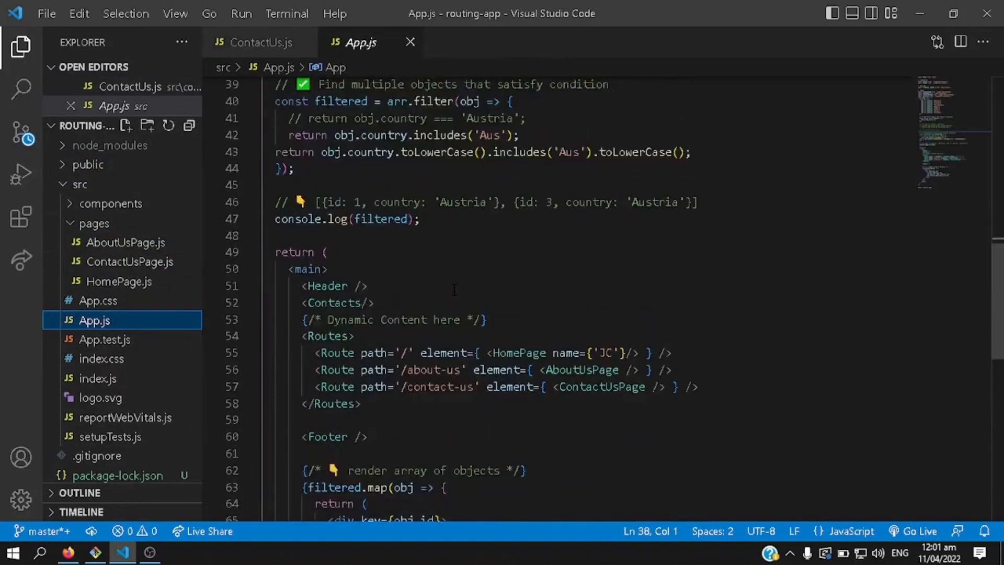
scroll(453, 291, up, 7)
scroll(454, 291, up, 1)
key(ctrl+a)
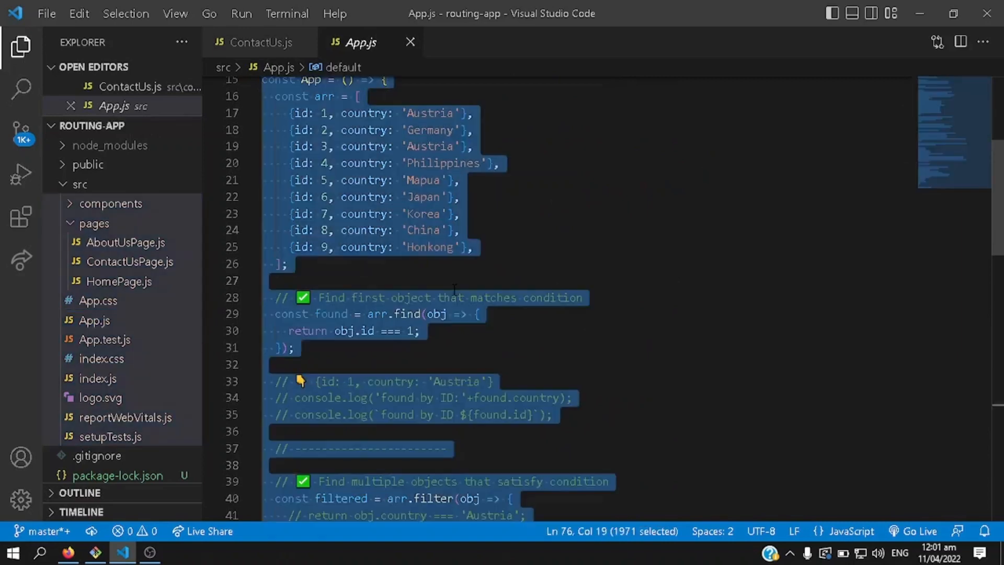
key(Delete)
text(co)
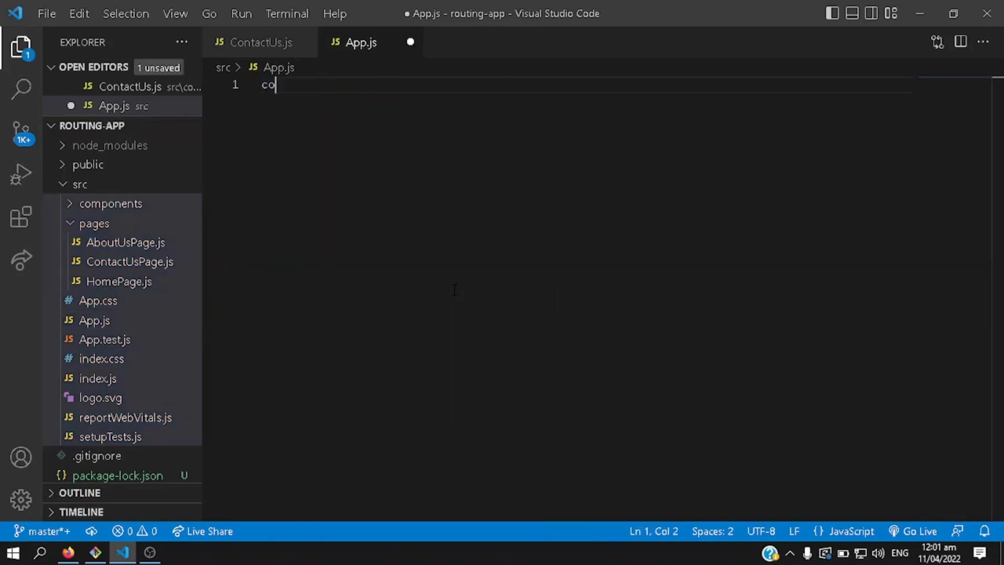
text(nst =)
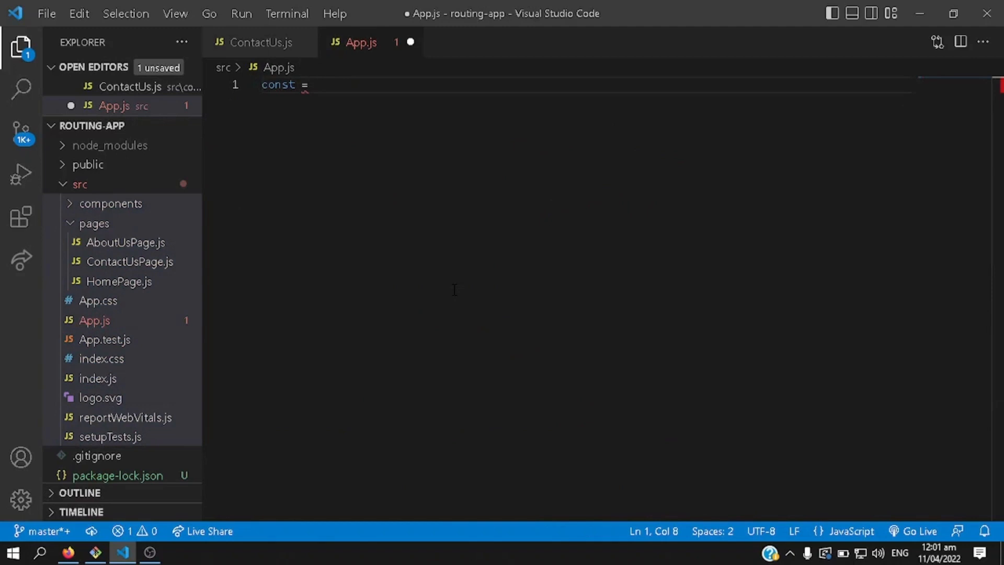
text(()=>)
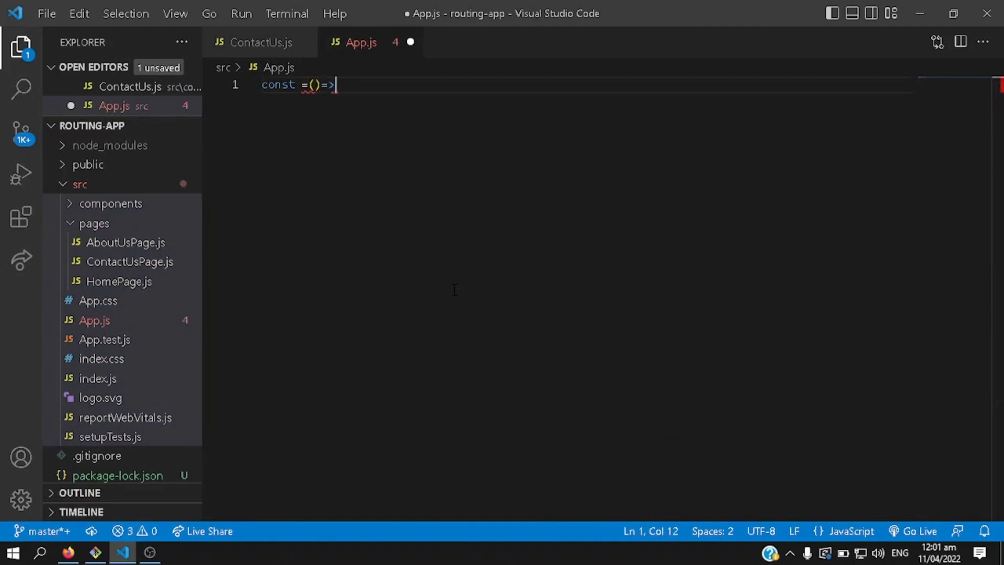
text({)
key(Return)
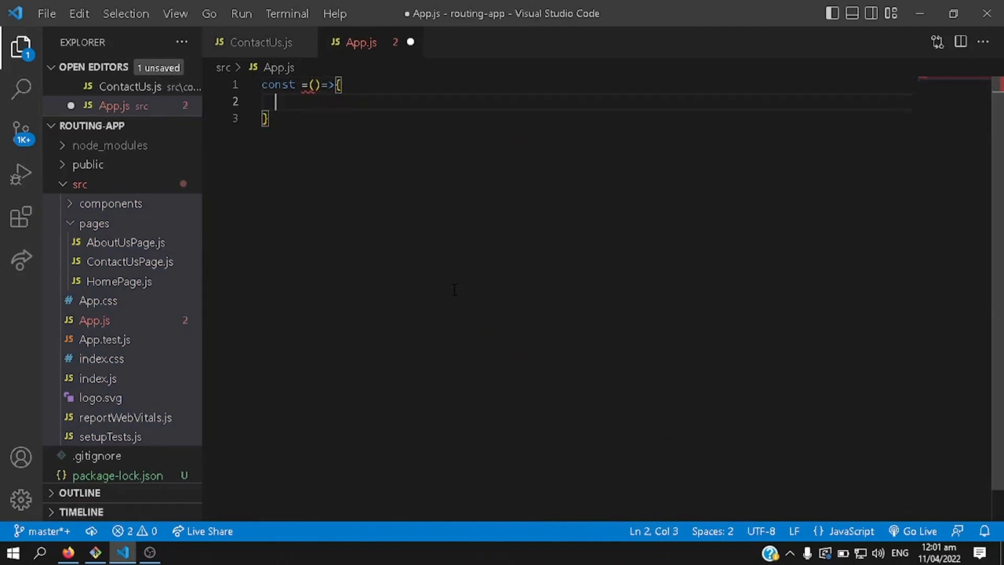
key(Up)
key(Right)
key(Right)
key(Right)
key(Right)
text(AP)
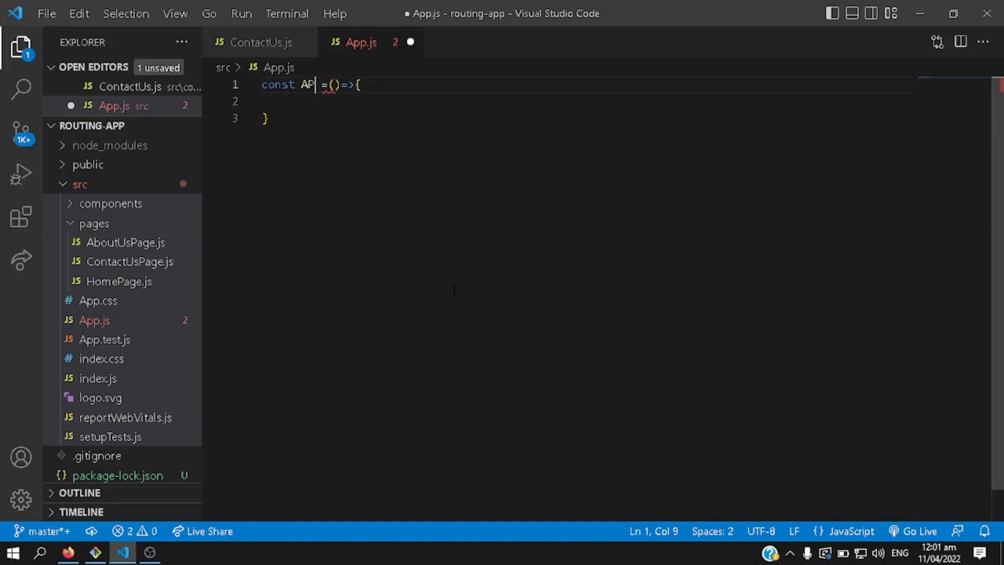
key(BackSpace)
text(pp)
key(Down)
key(Down)
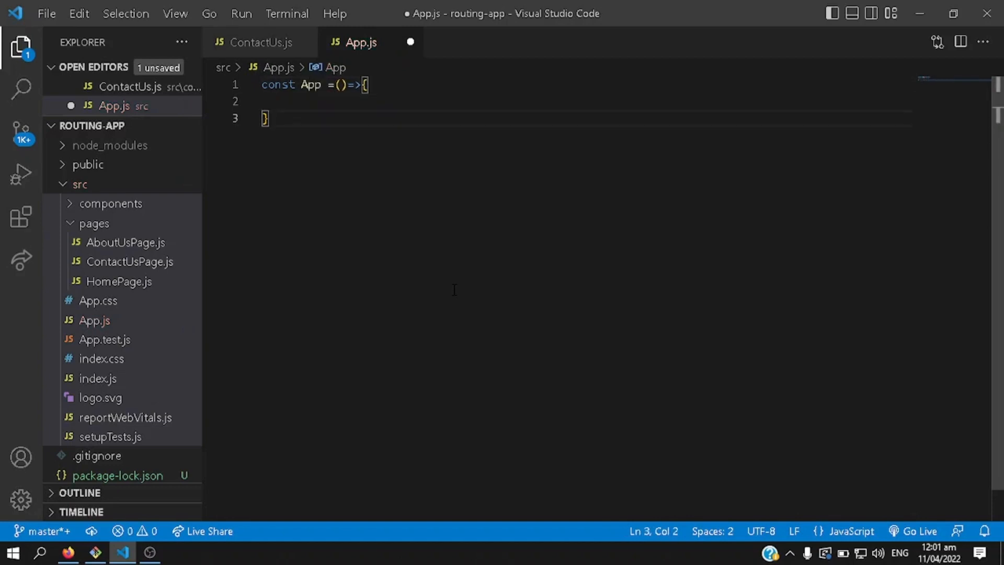
key(Return)
text(export )
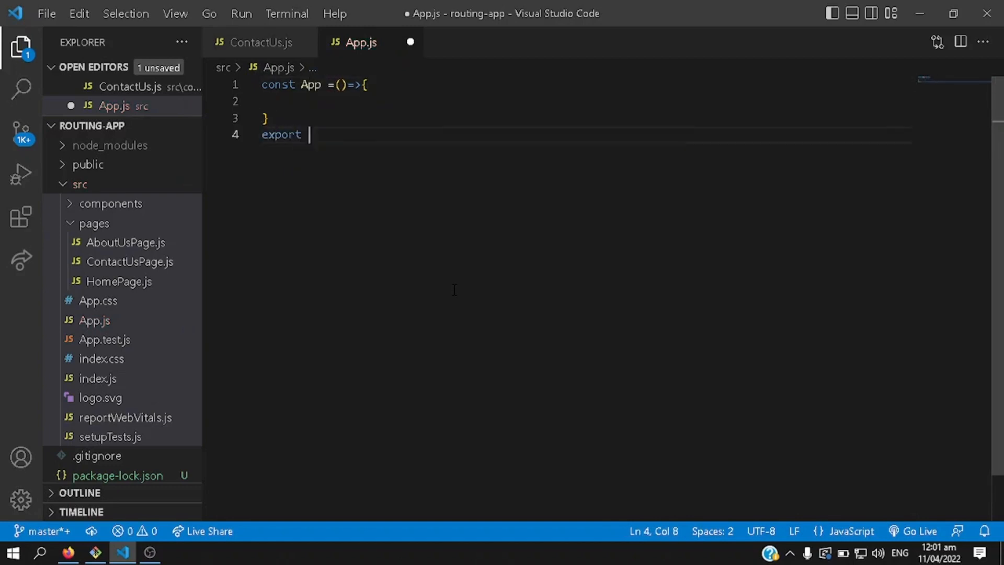
text(default )
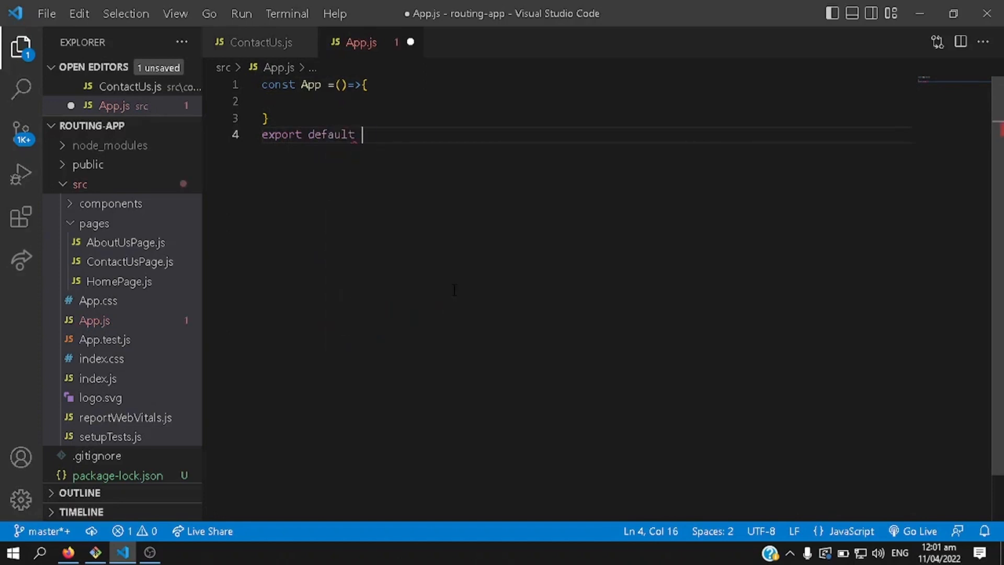
text(App;)
key(Up)
key(Up)
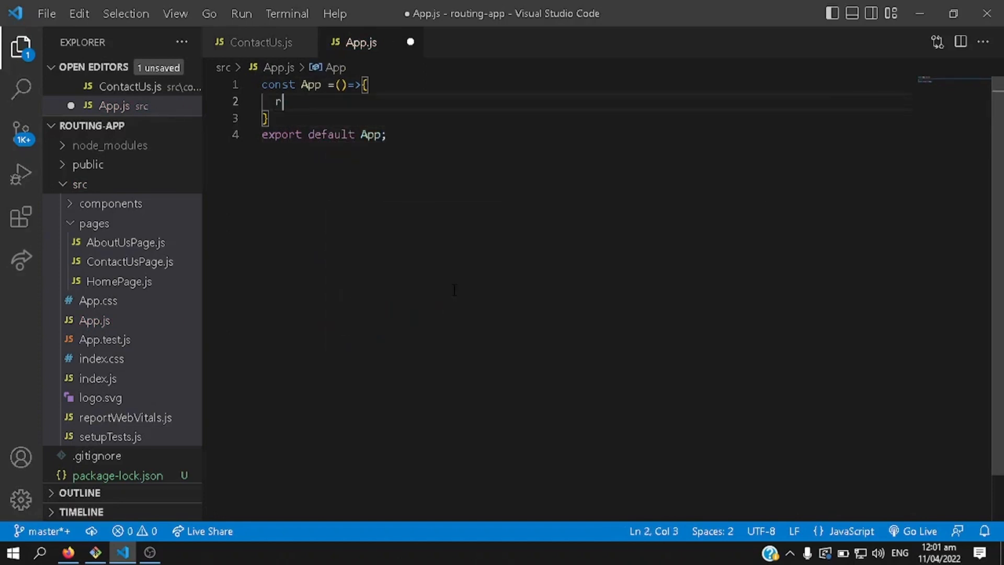
text(eturn)
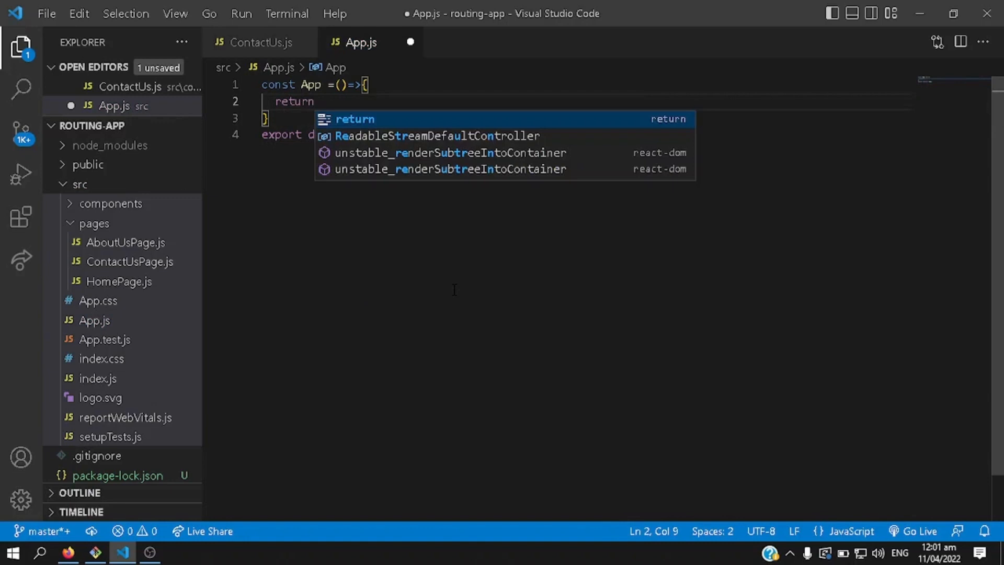
text(()
Have App return a fragment rendering just <ContactUs /> and save App.js
key(Return)
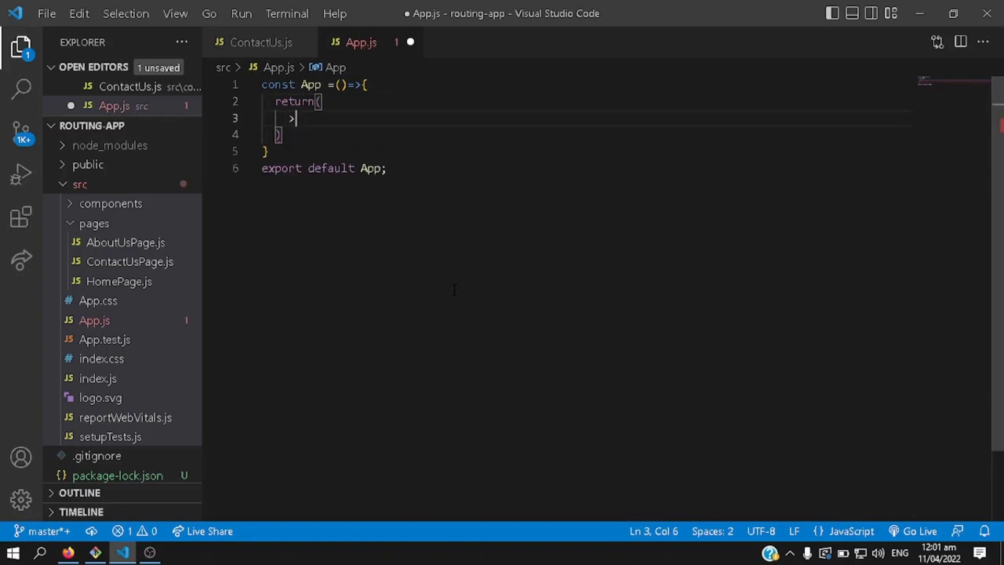
text(<>)
key(Return)
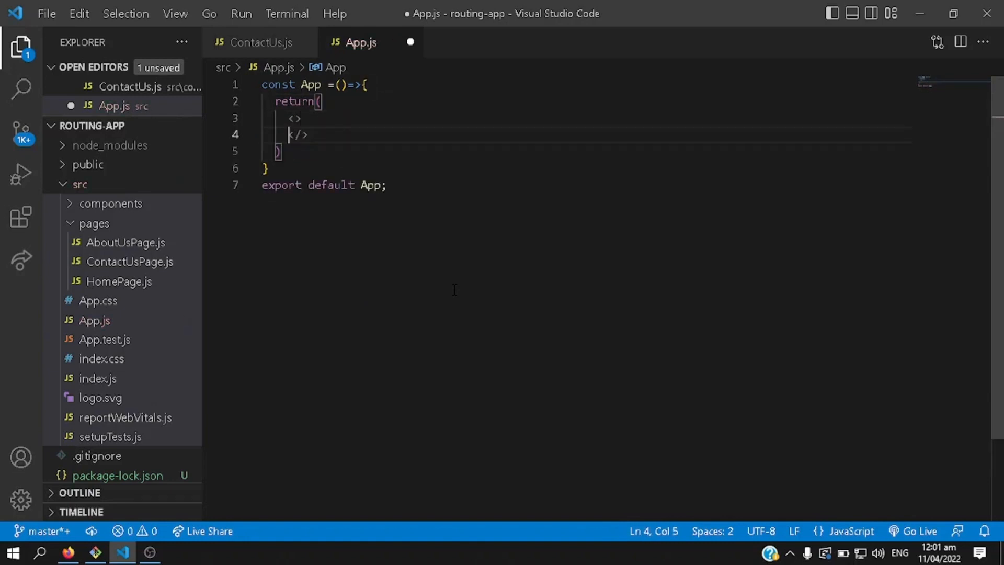
key(Up)
key(End)
key(Return)
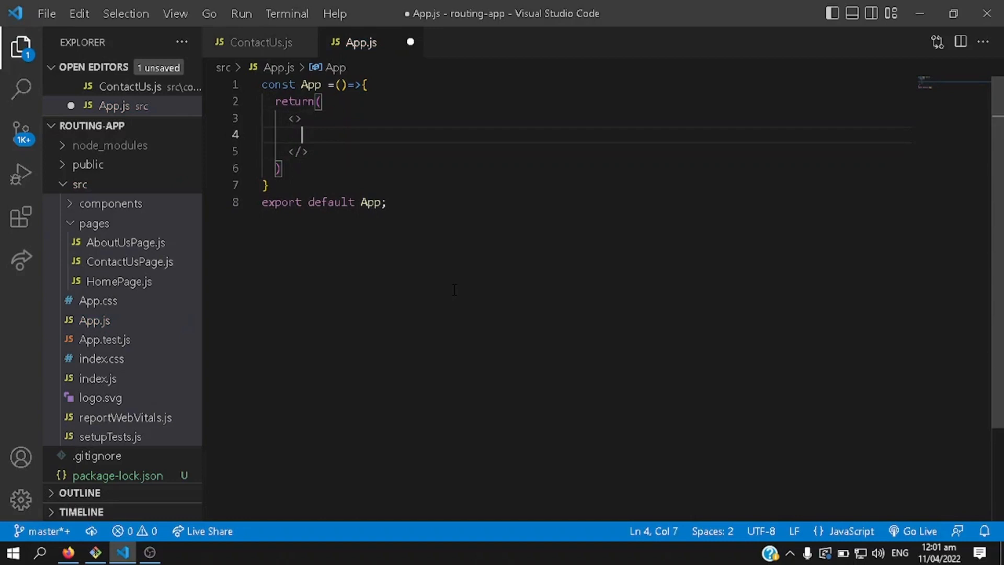
text(Cont)
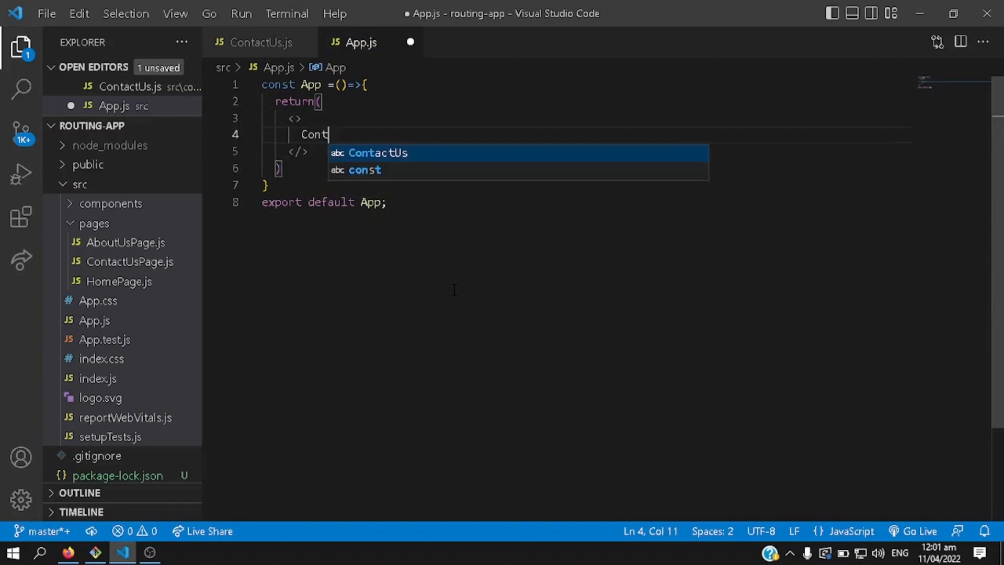
key(BackSpace)
key(BackSpace)
key(BackSpace)
text(<Contac)
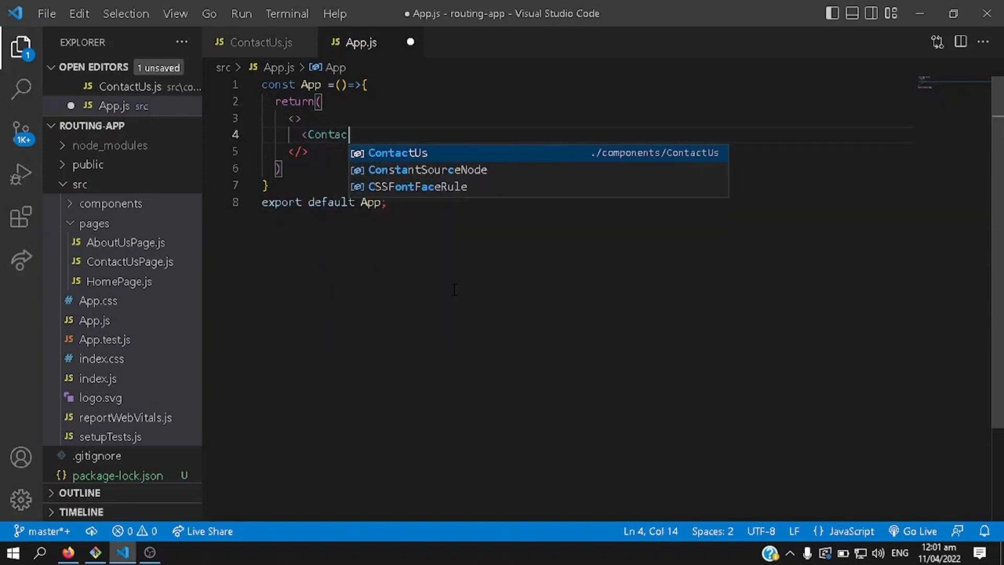
text(tUs />)
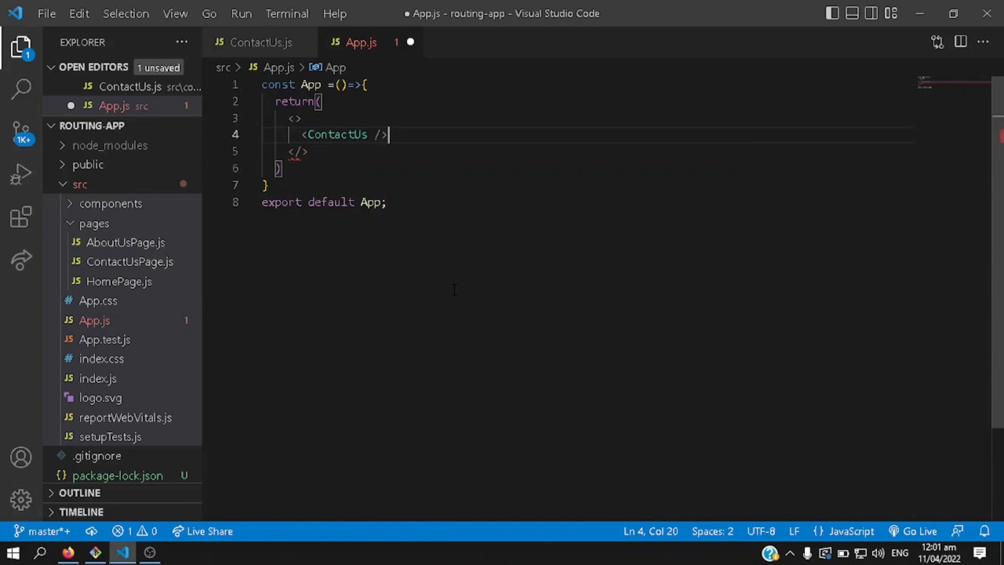
key(ctrl+s)
Add "import ContactUs from '../components/ContactUs';" as line 1 and save App.js
click(341, 84)
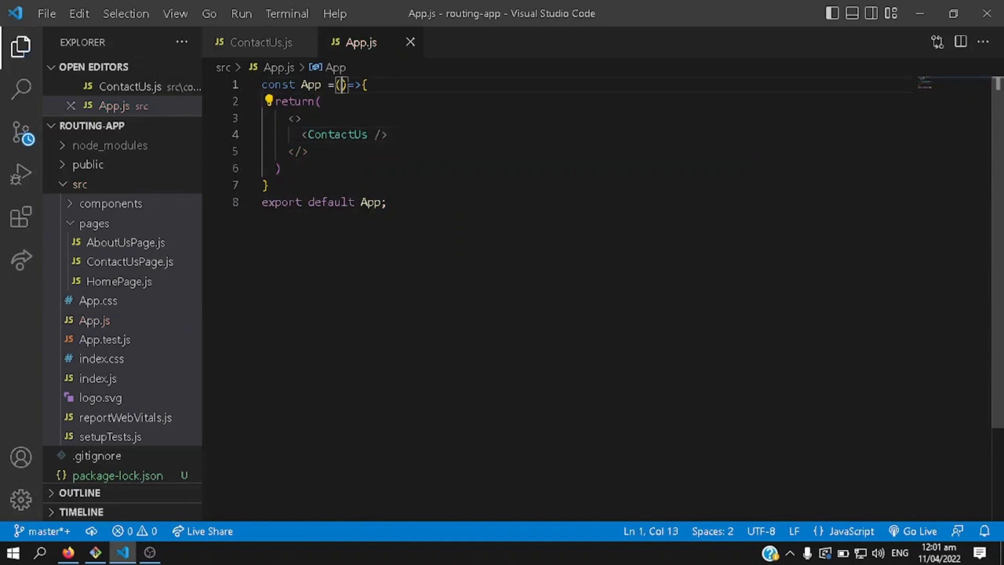
key(Home)
key(Return)
key(Up)
text(impor)
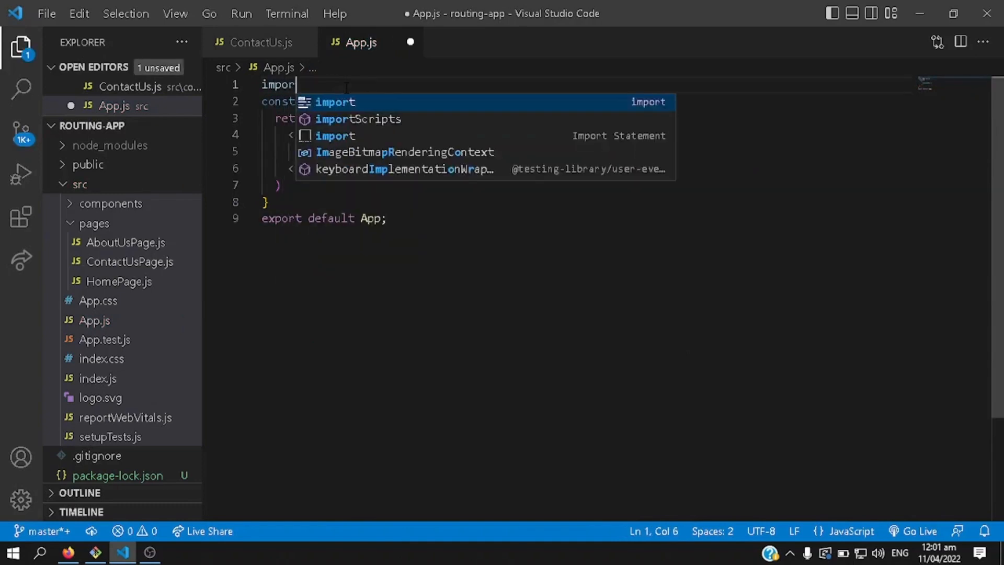
text(t Contact)
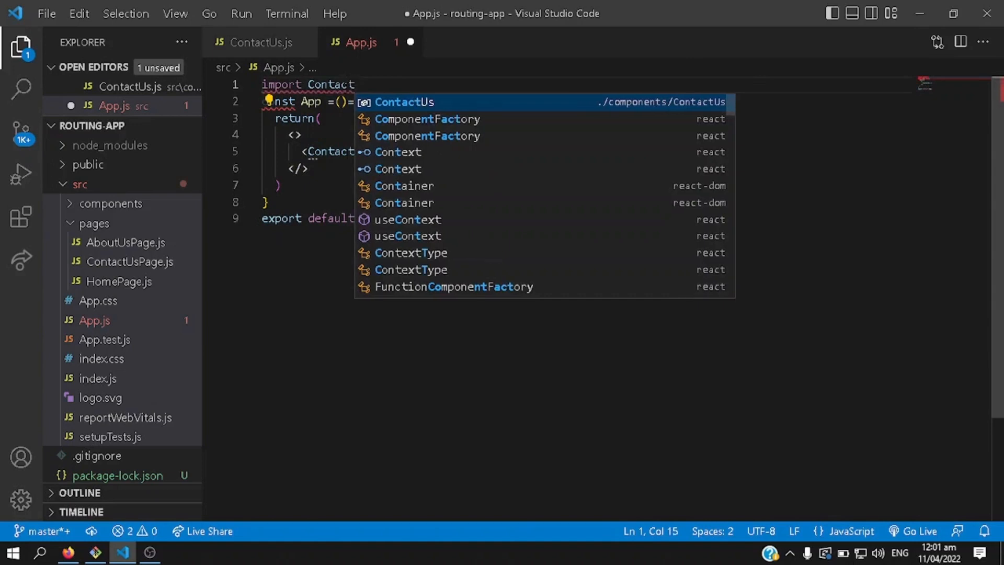
key(BackSpace)
text(tUs from )
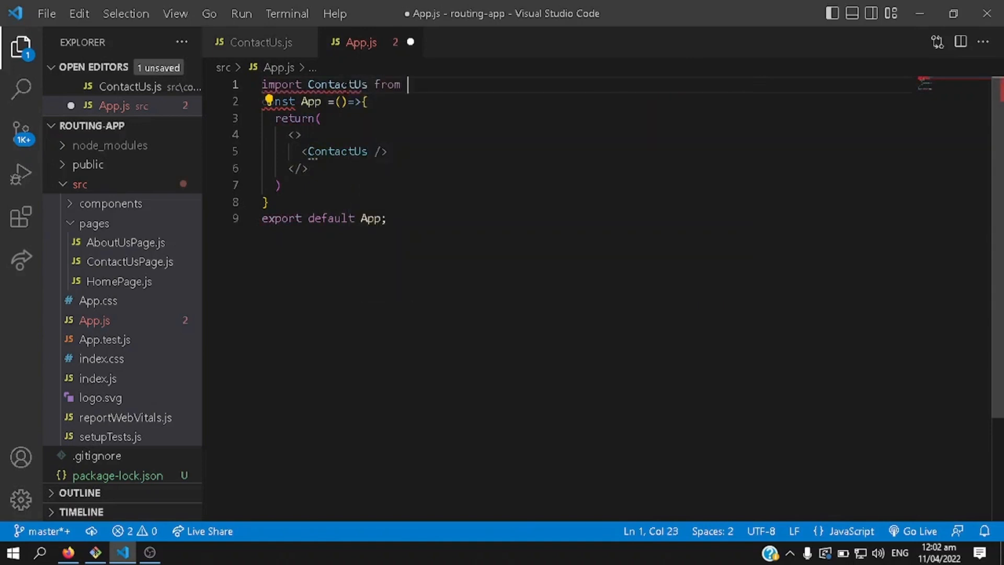
text('../compon)
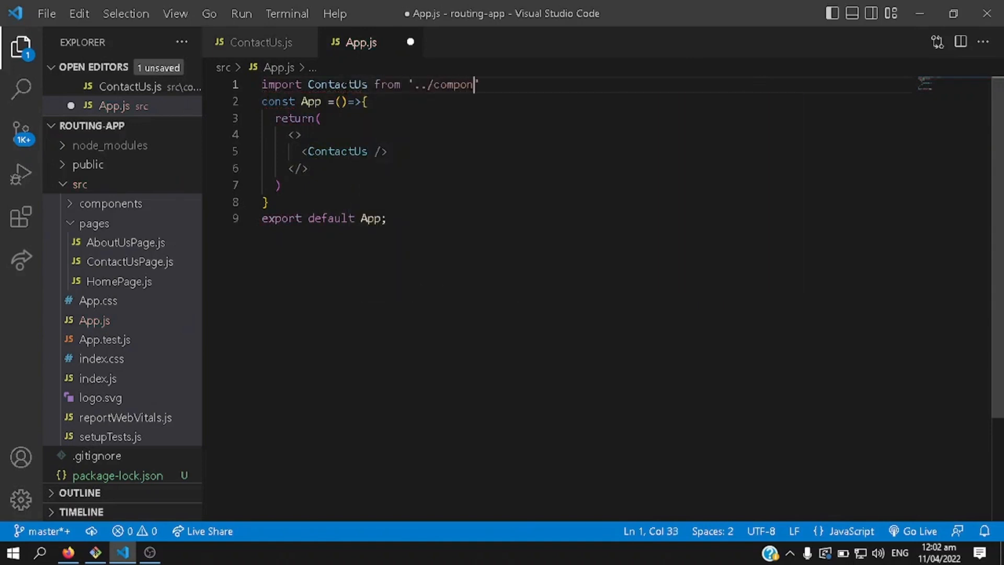
text(ents/Co)
text(ntactUs';)
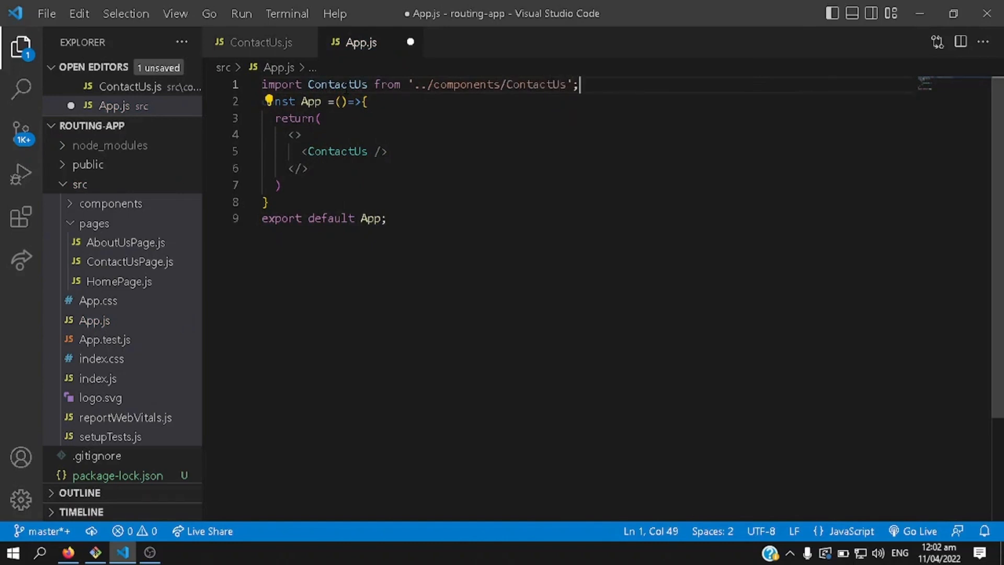
key(ctrl+s)
key(Down)
key(Down)
key(Down)
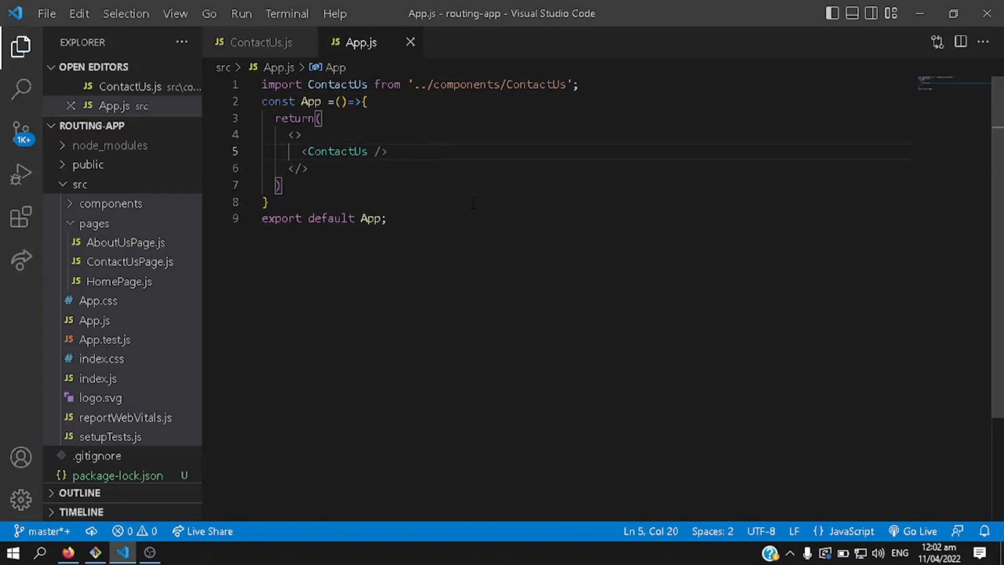
Run npm start in the routing-app Git Bash terminal, then return to App.js
key(Down)
key(Down)
key(Down)
click(95, 552)
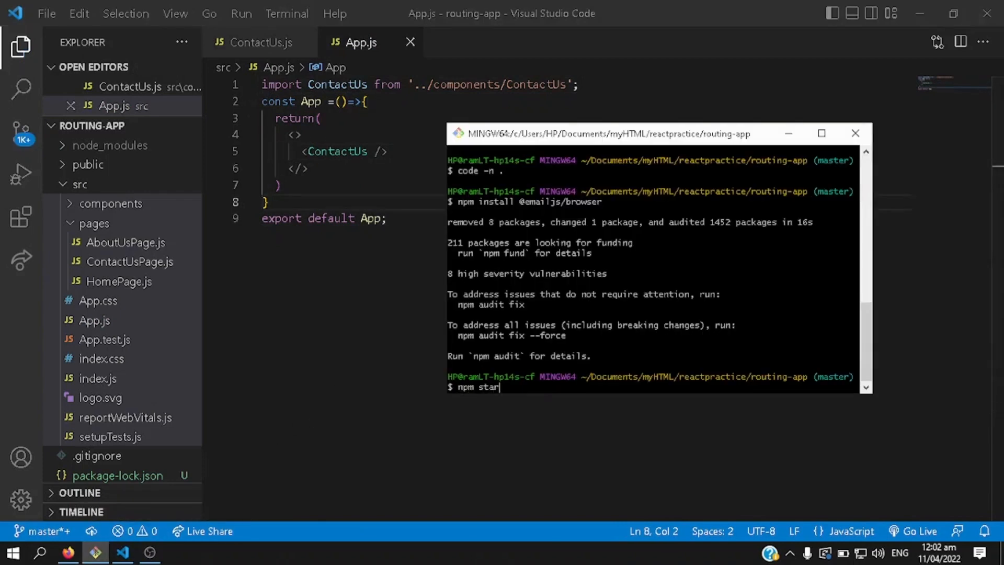
key(Return)
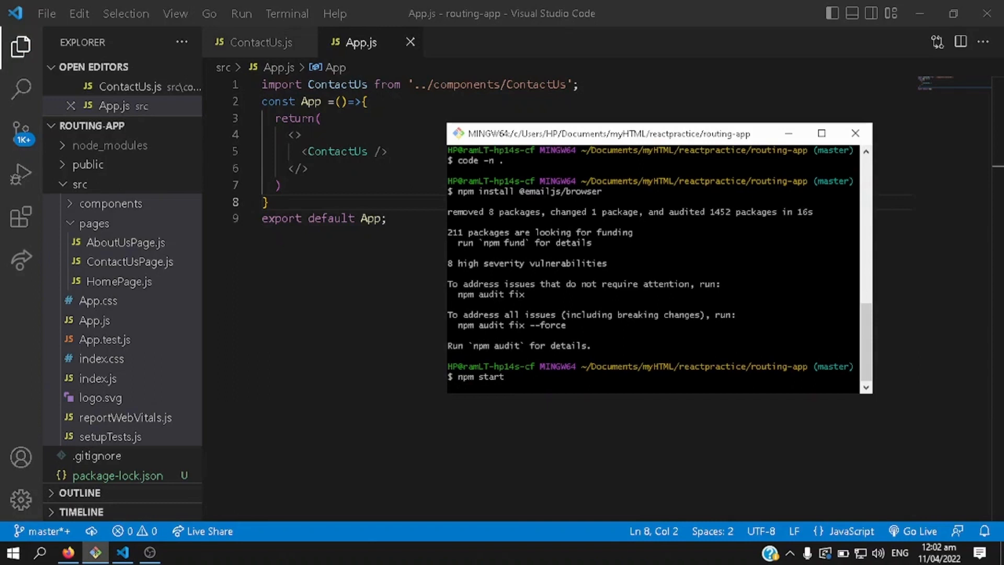
click(389, 184)
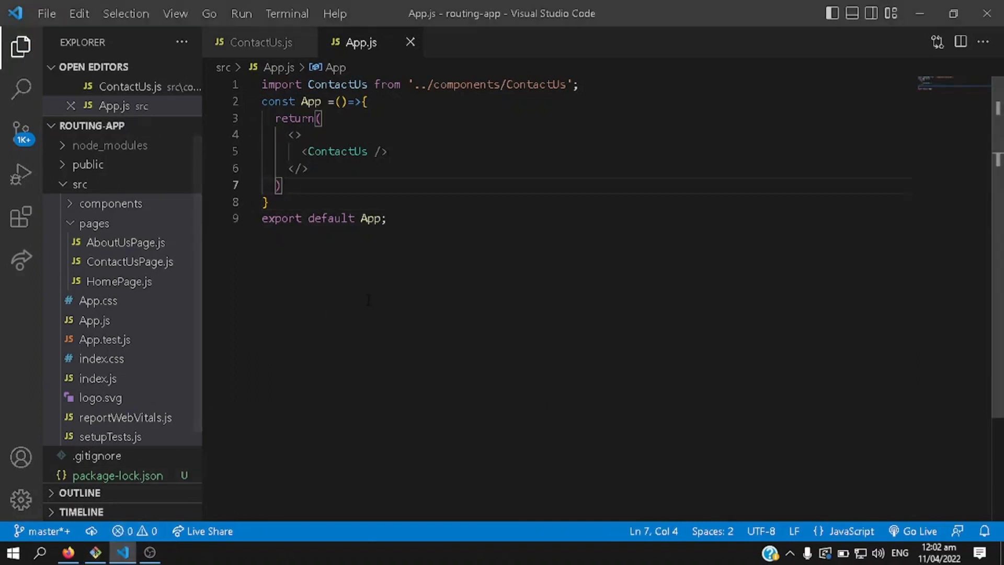
Review the React contact-form example on the EmailJS docs page
click(69, 552)
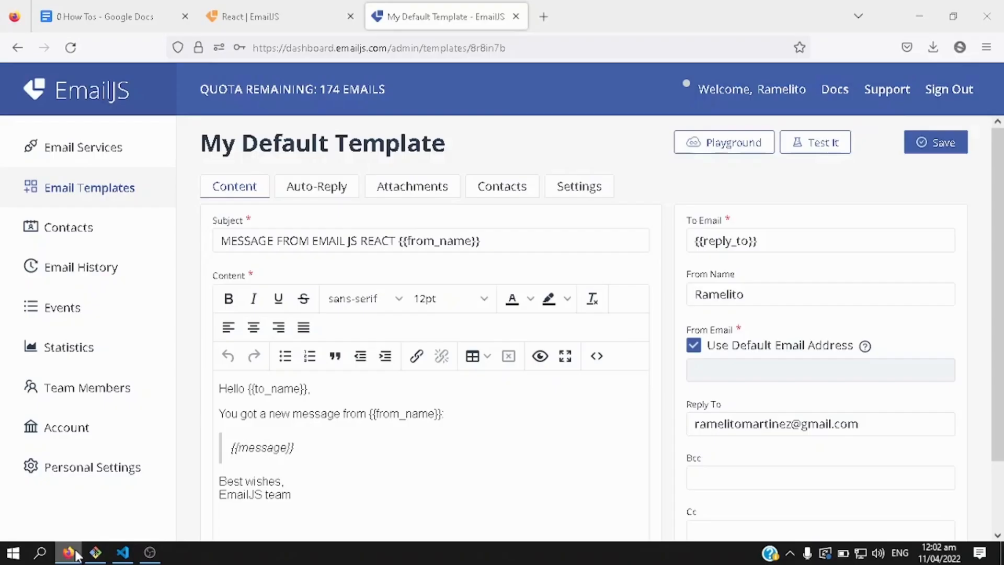
click(279, 16)
scroll(532, 337, down, 1)
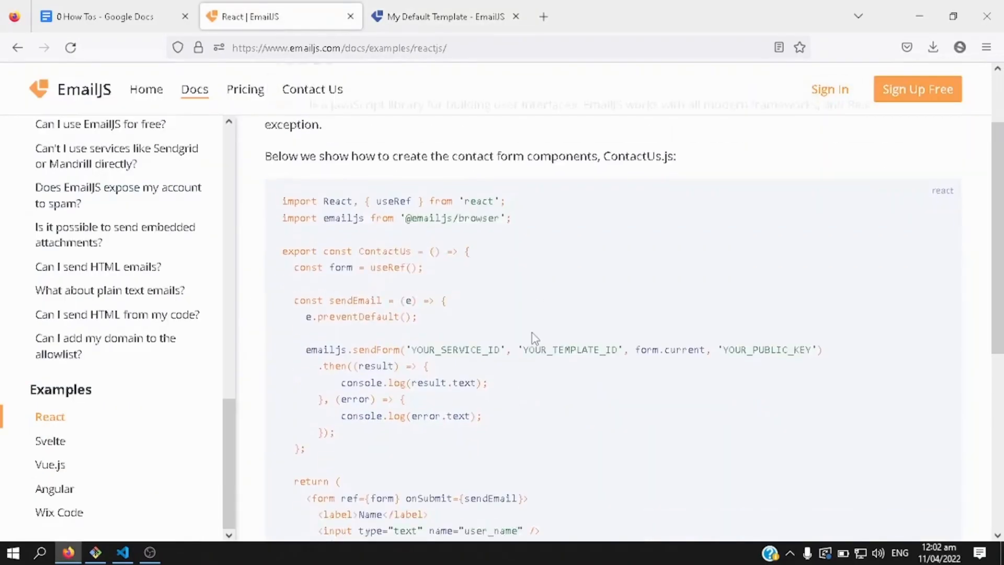
scroll(532, 337, down, 3)
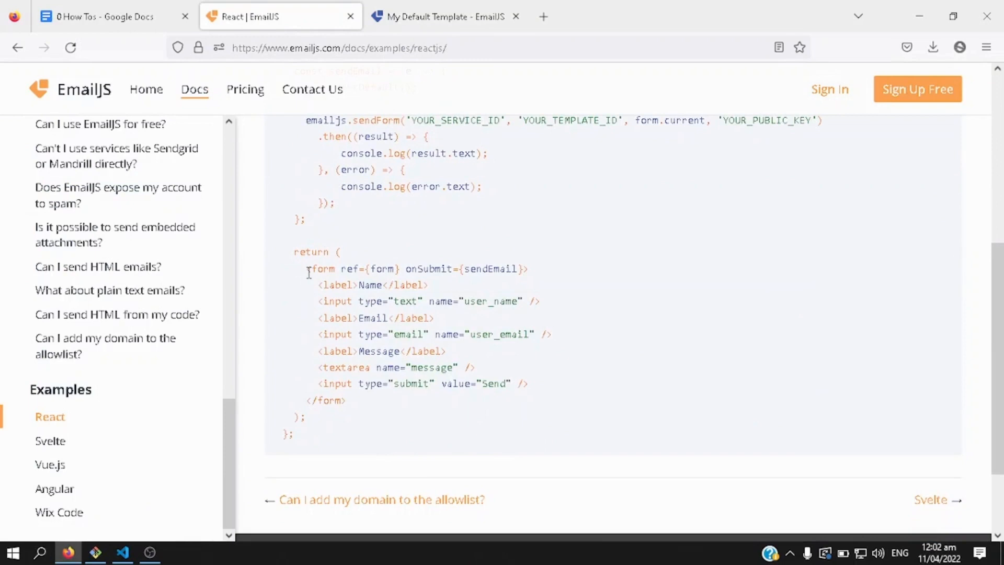
drag(309, 272, 451, 400)
click(450, 401)
scroll(451, 399, up, 4)
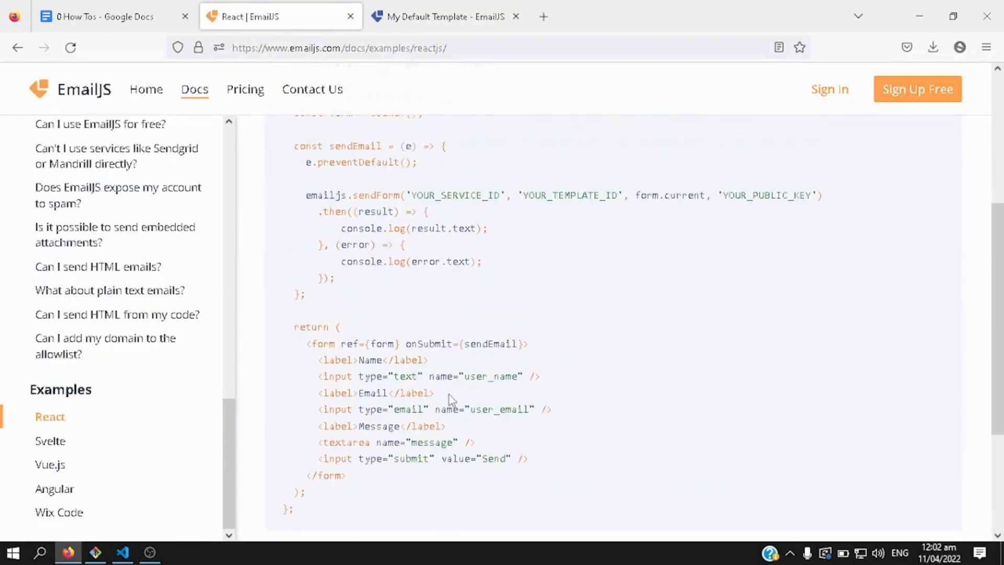
Locate and select the YOUR_SERVICE_ID placeholder on line 10 of ContactUs.js
click(122, 553)
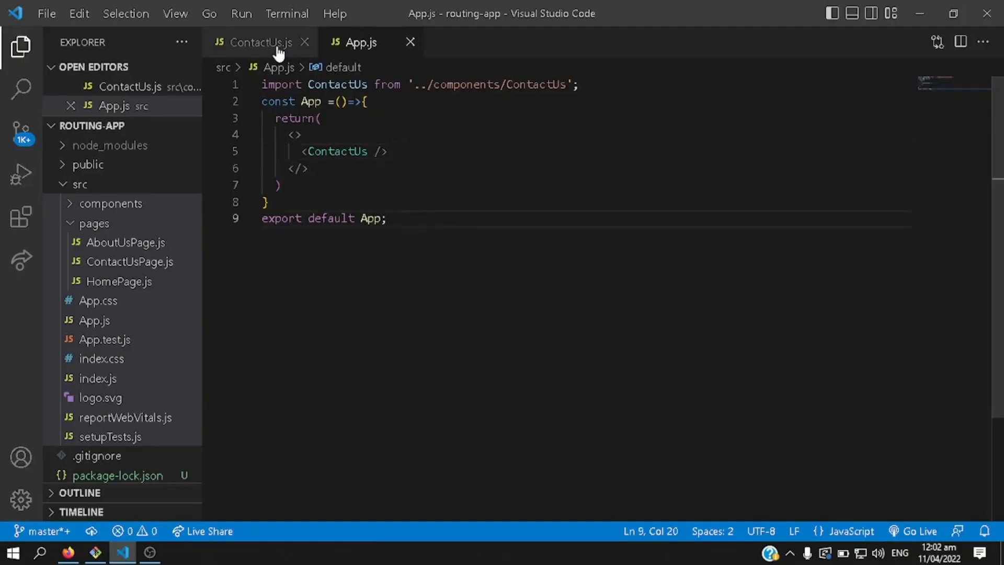
click(262, 43)
click(321, 275)
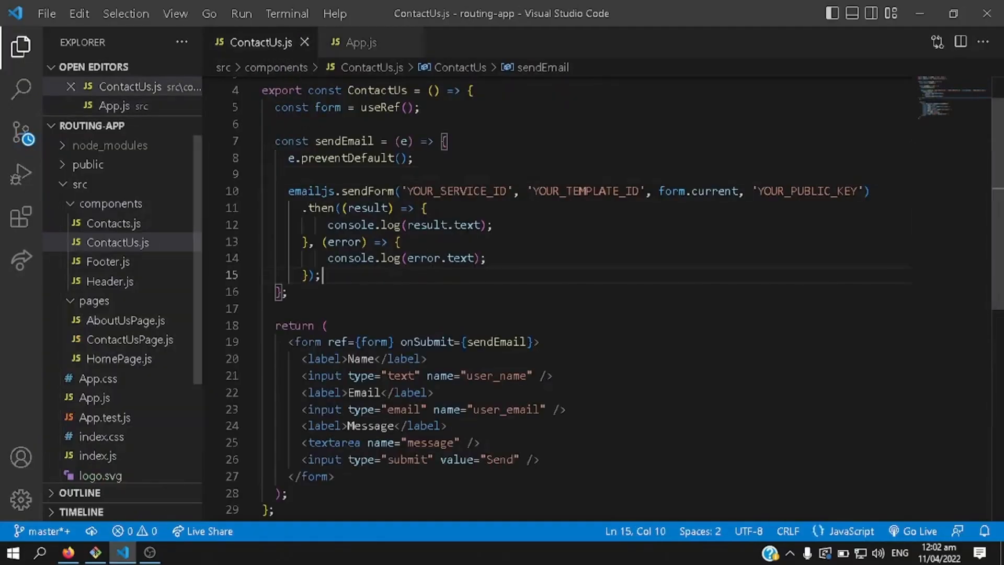
drag(407, 191, 510, 191)
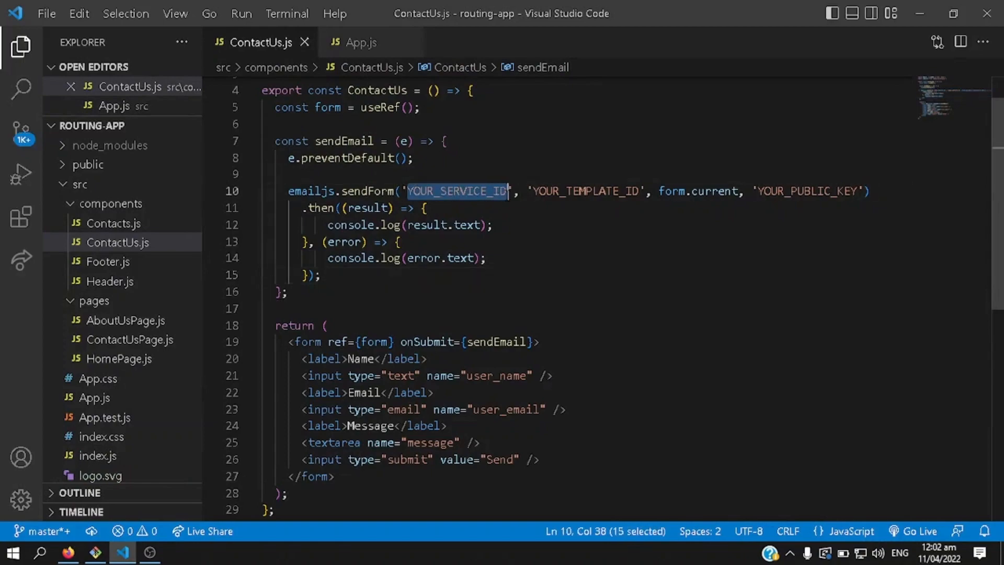
Copy the first SMTP server's service ID, service_xykuslm, from EmailJS's Email Services
click(69, 552)
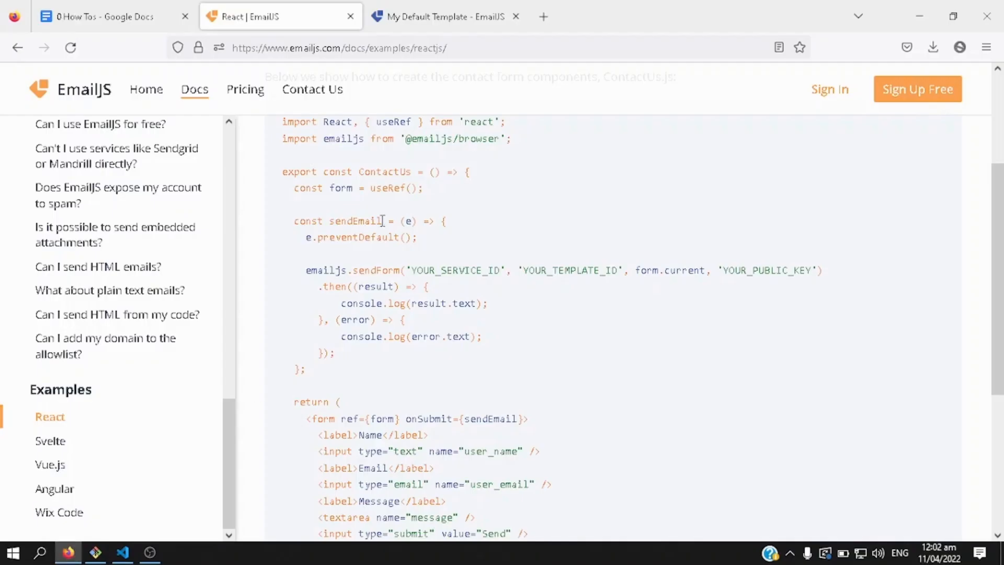
drag(382, 220, 283, 221)
click(431, 17)
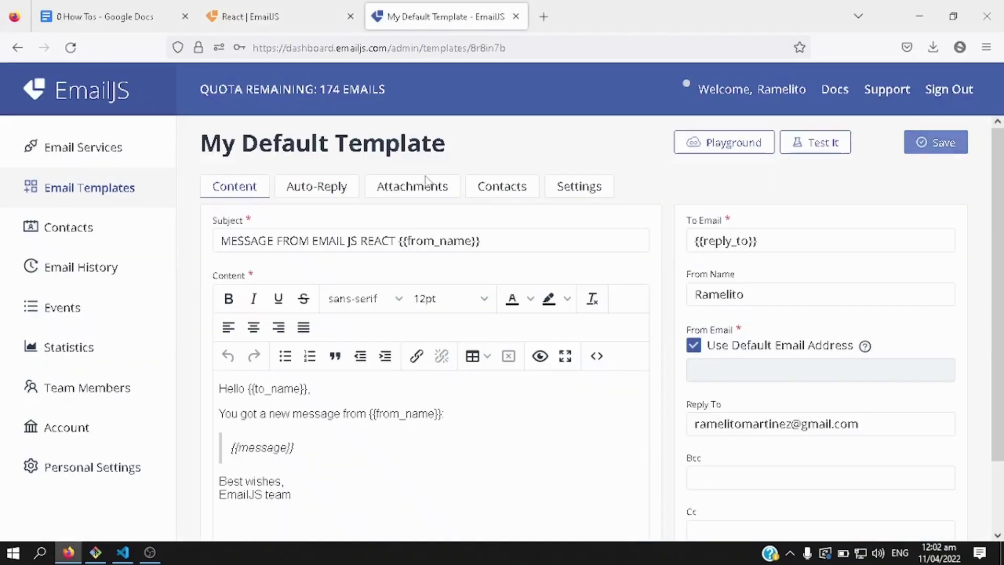
click(84, 151)
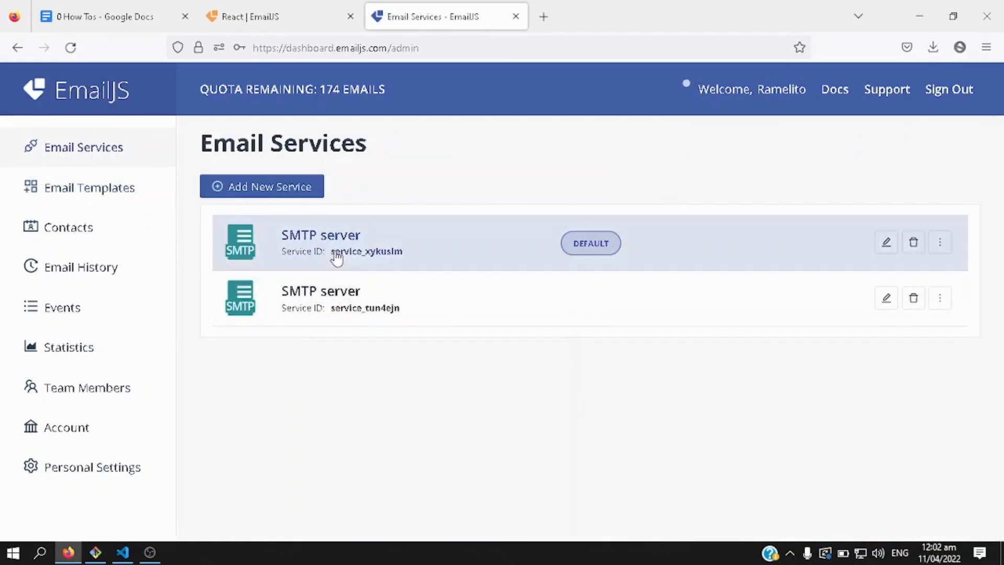
drag(330, 252, 401, 257)
click(401, 256)
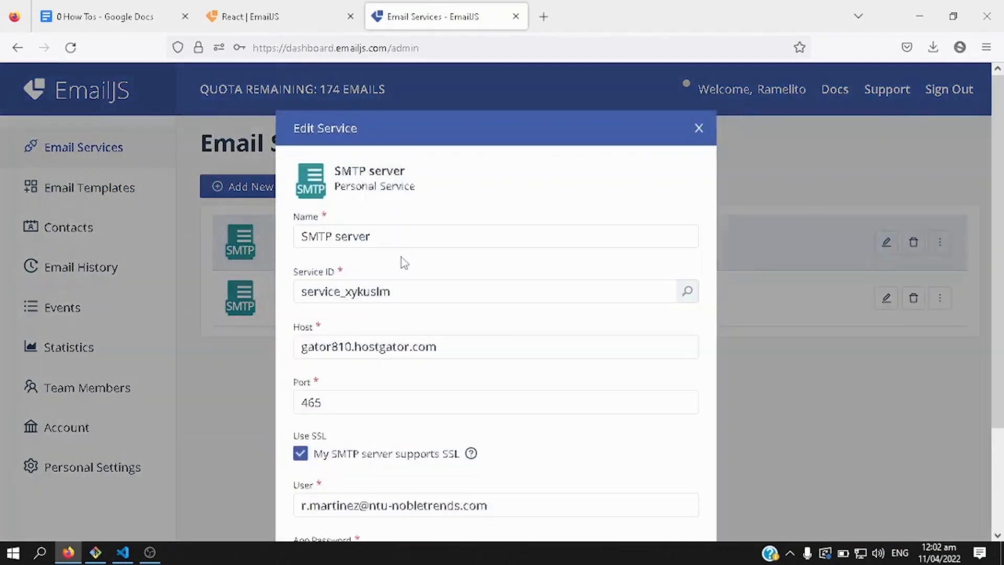
double_click(358, 291)
key(ctrl+c)
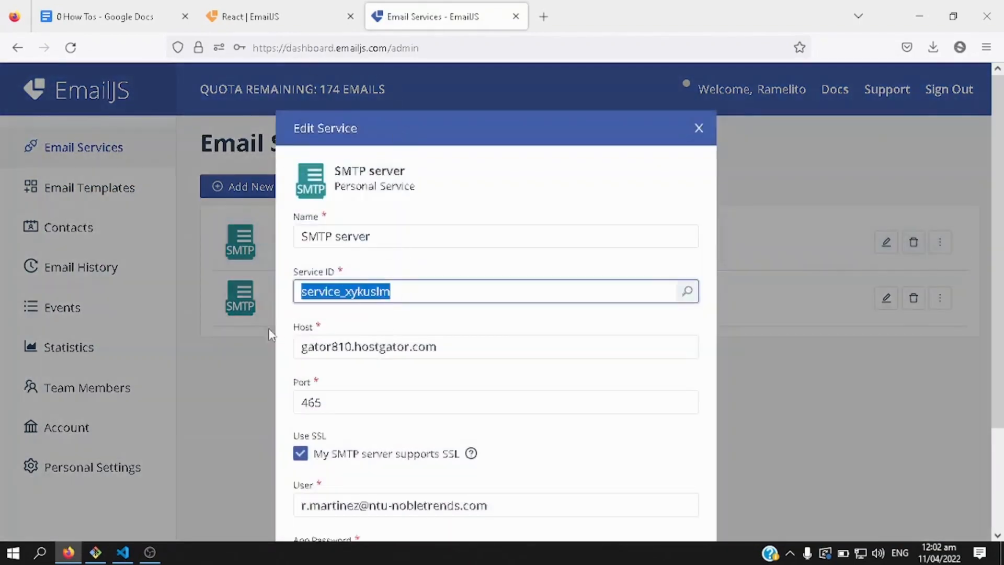
click(122, 552)
click(421, 208)
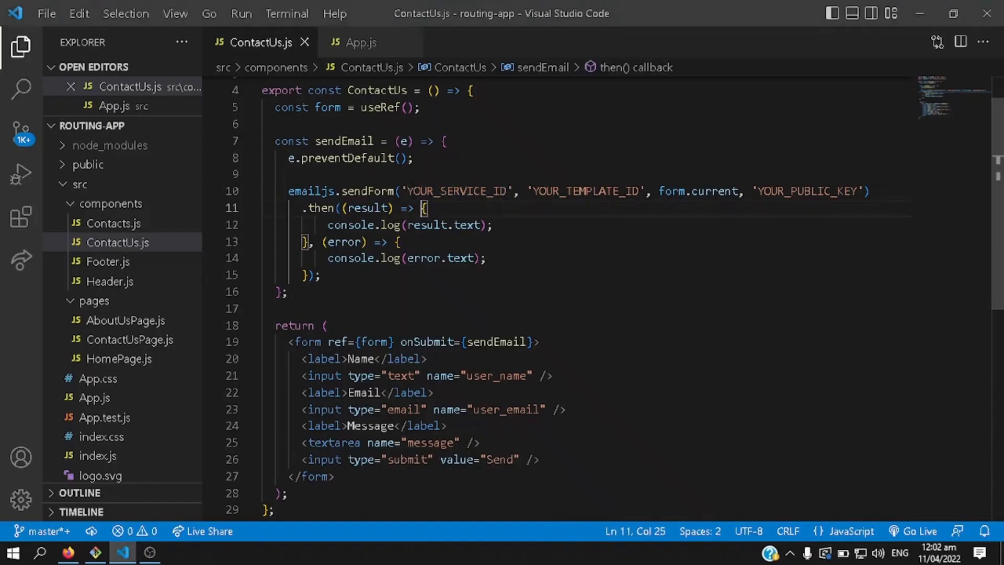
drag(407, 191, 639, 191)
key(ctrl+v)
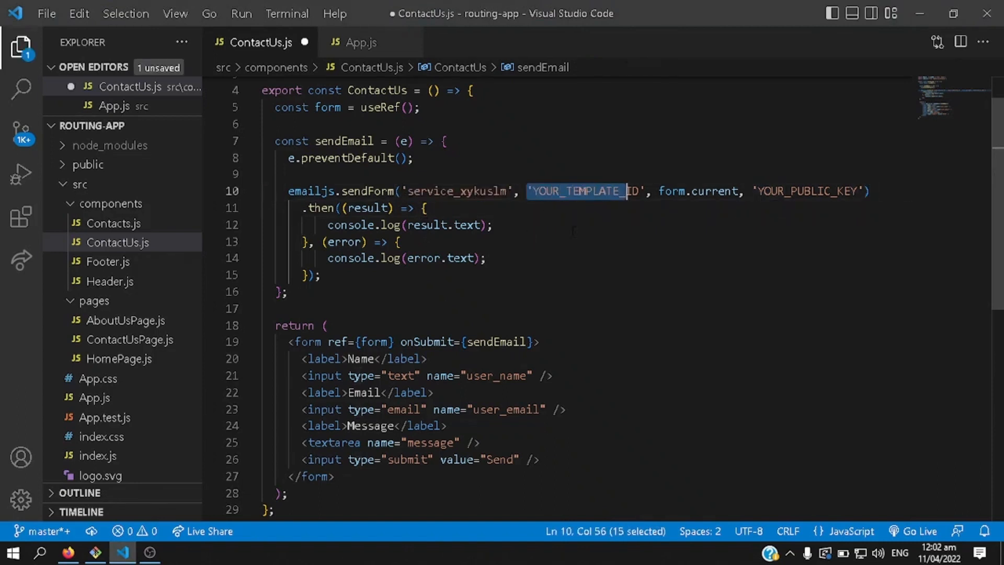
click(69, 553)
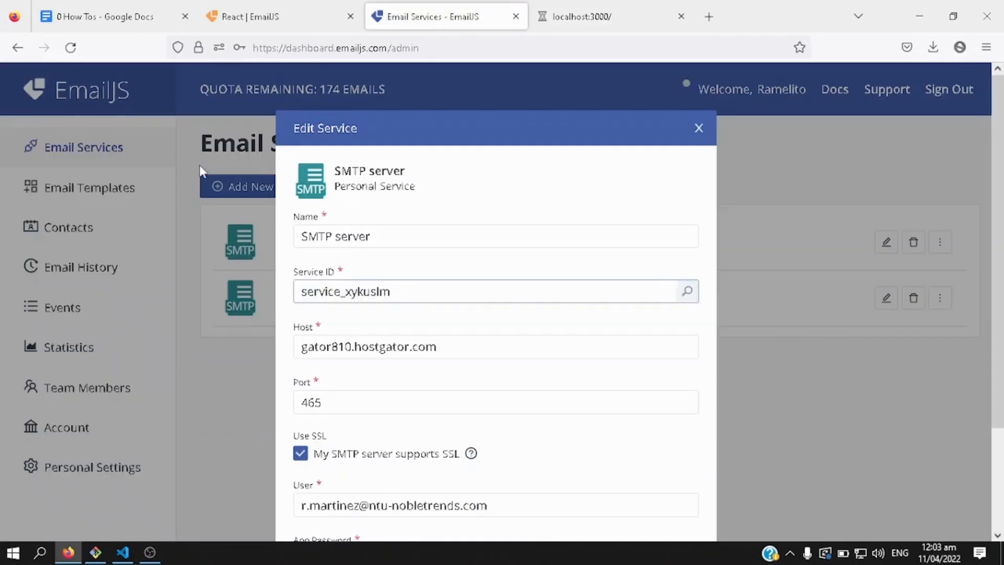
Copy the template ID template_hb02619 from My Default Template's Settings in EmailJS
click(699, 127)
click(108, 199)
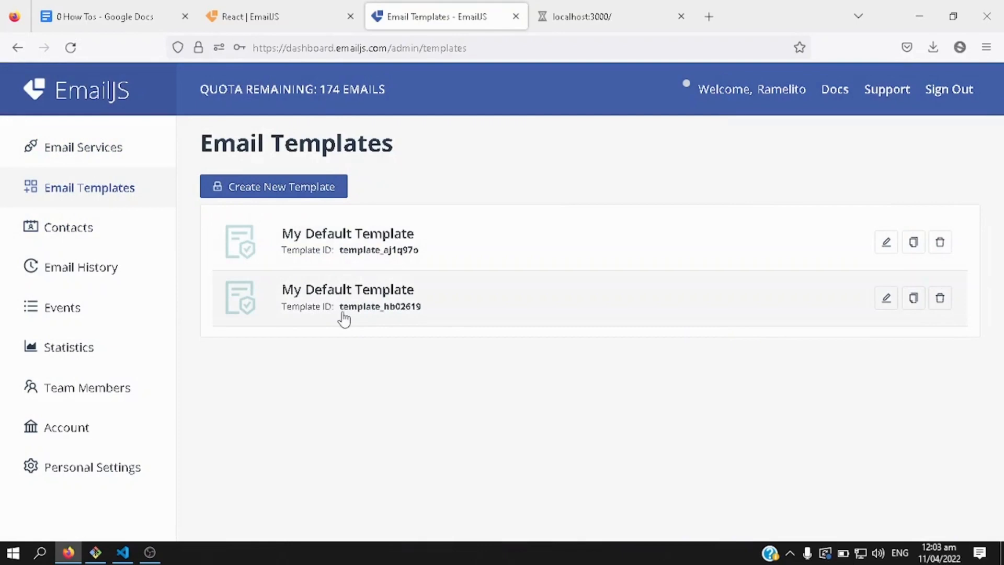
drag(341, 308, 383, 308)
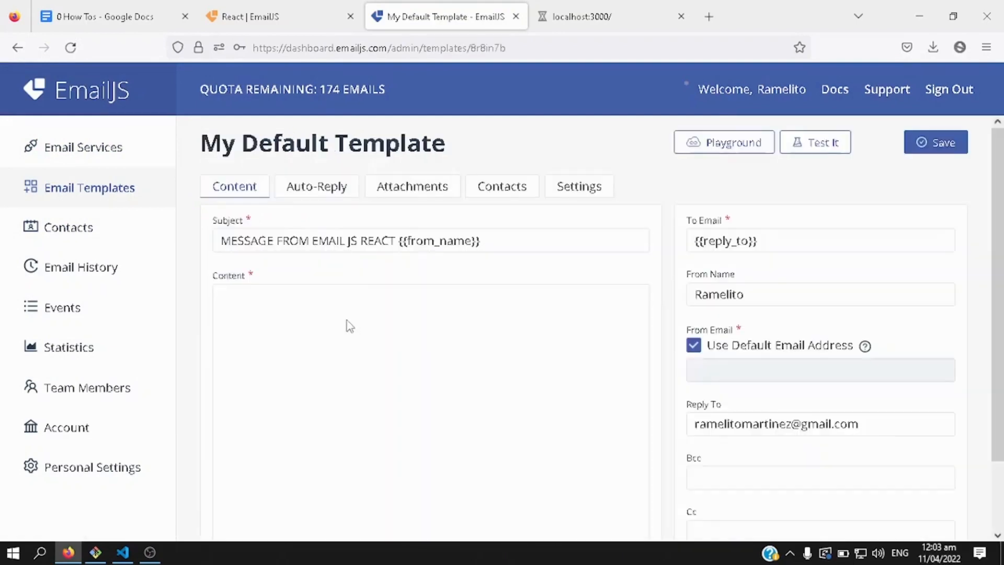
click(575, 187)
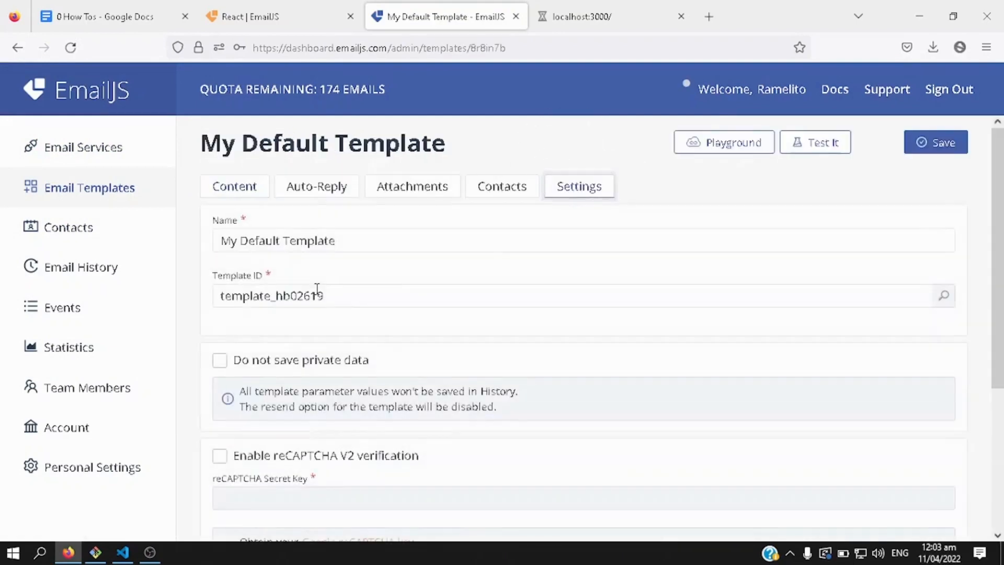
double_click(317, 295)
key(ctrl+c)
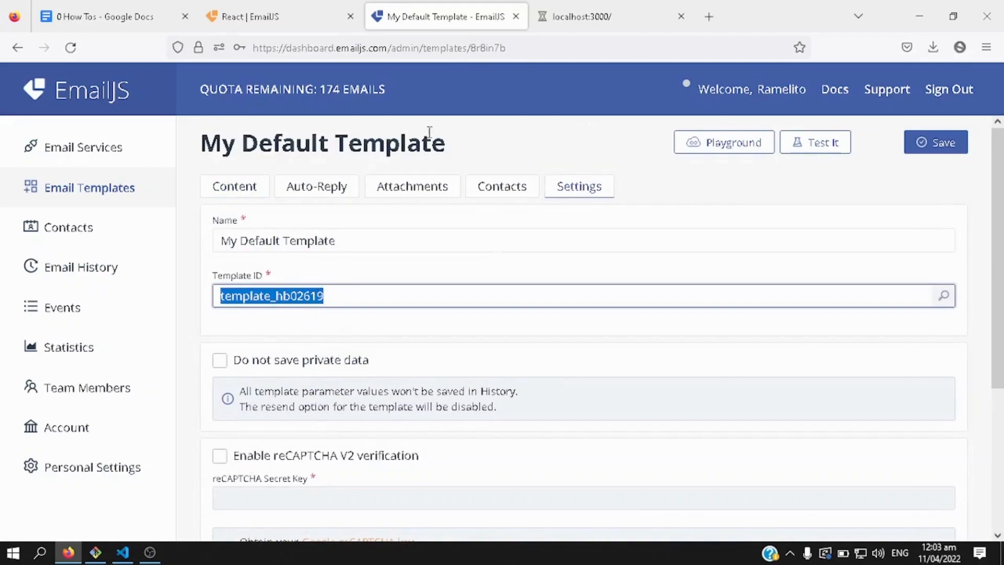
Paste template_hb02619 over YOUR_TEMPLATE_ID in ContactUs.js's sendForm call
click(124, 554)
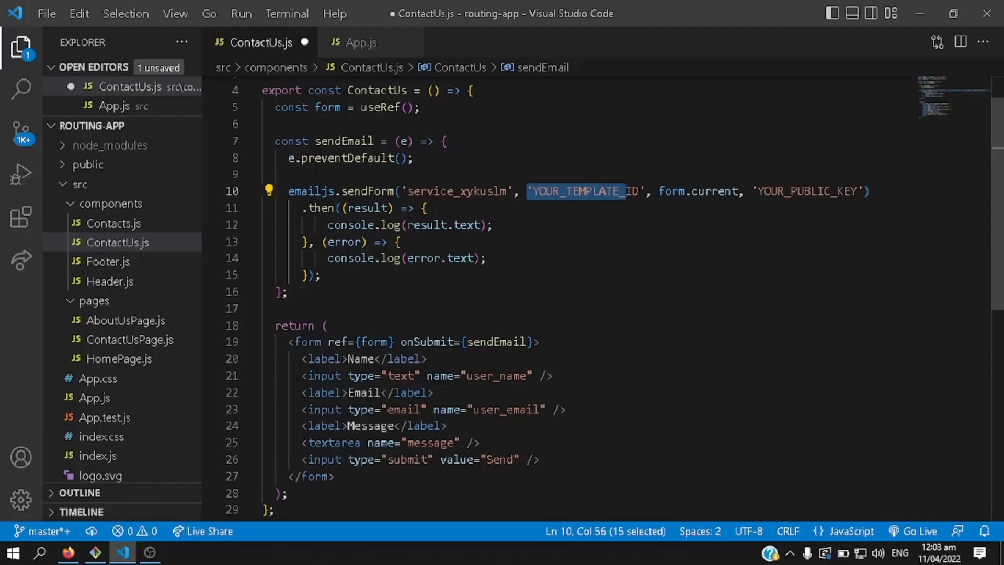
drag(534, 193, 640, 191)
key(ctrl+v)
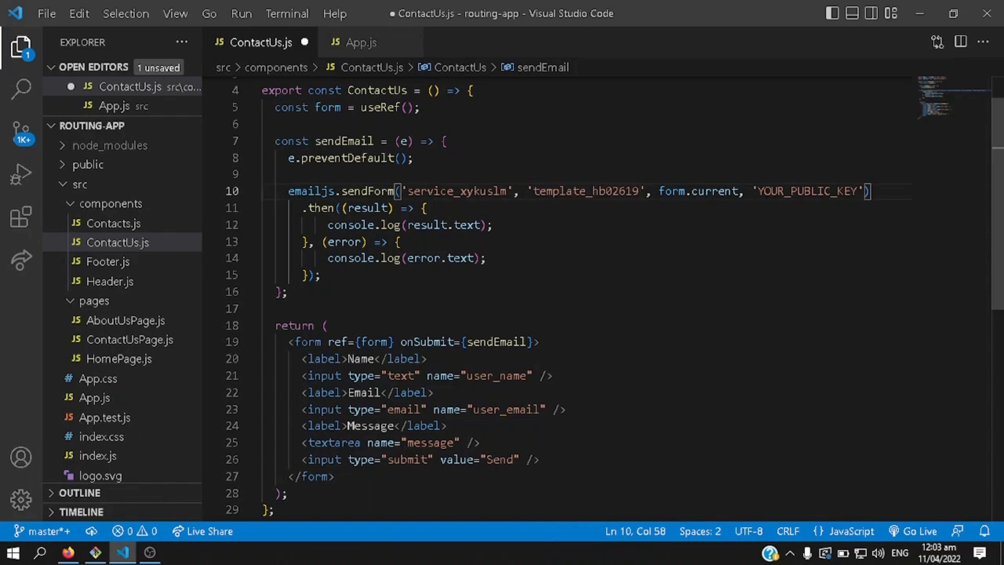
drag(757, 193, 855, 192)
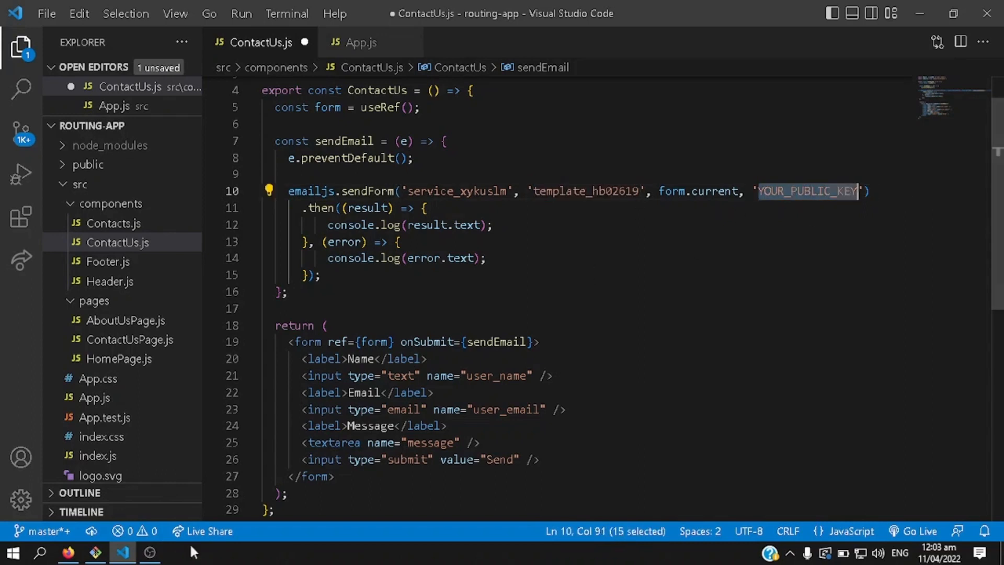
click(68, 552)
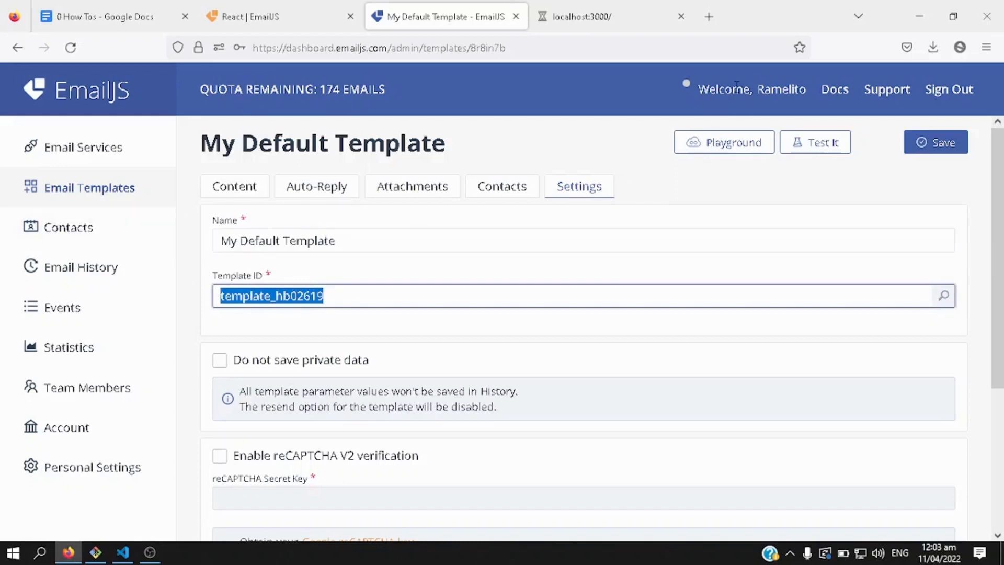
click(775, 95)
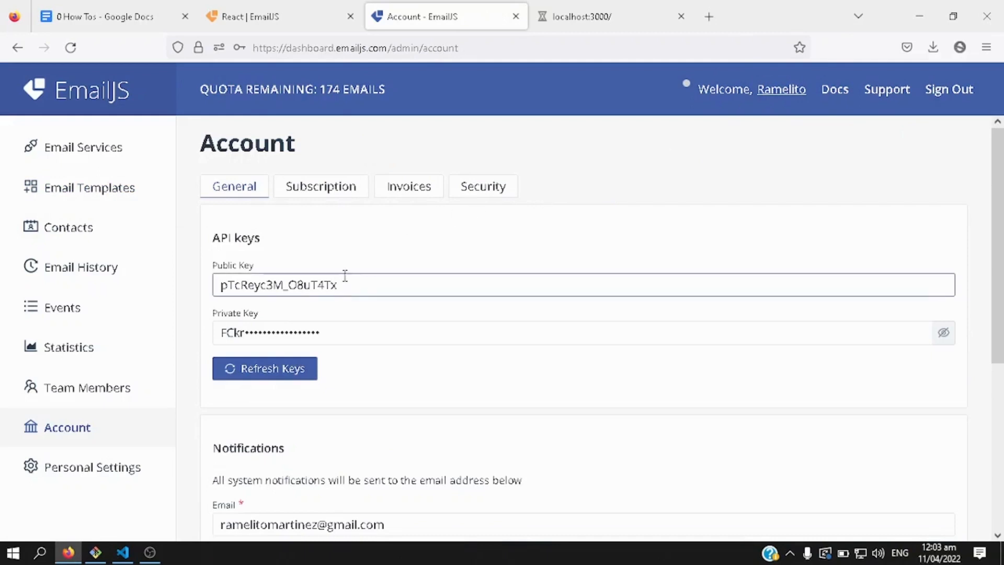
click(346, 276)
double_click(357, 280)
key(ctrl+c)
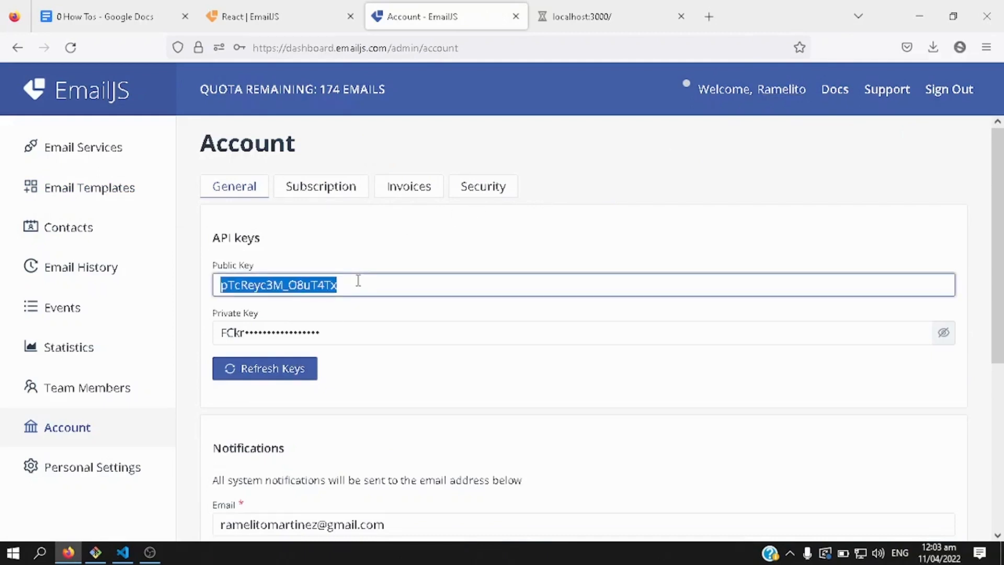
click(122, 553)
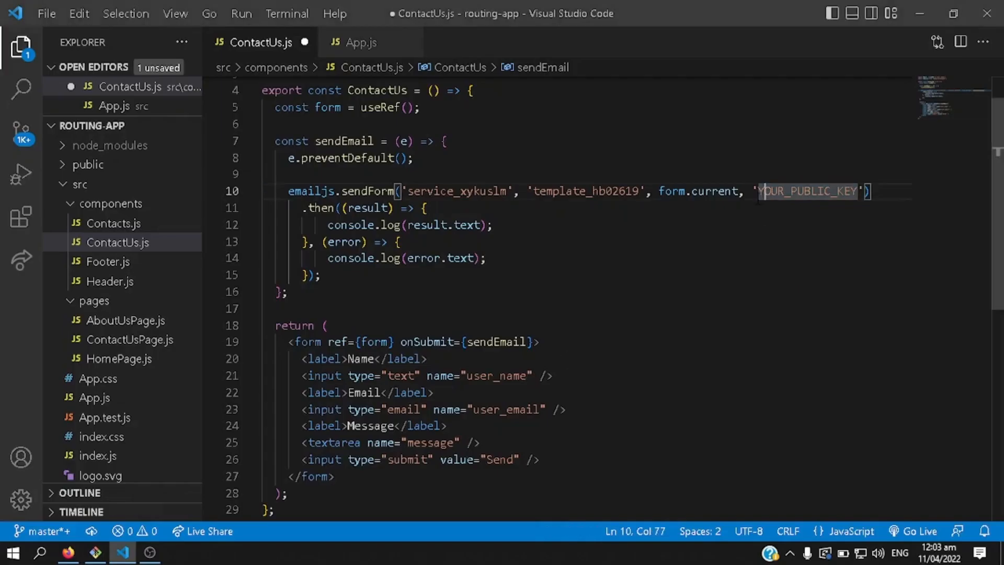
drag(759, 191, 866, 191)
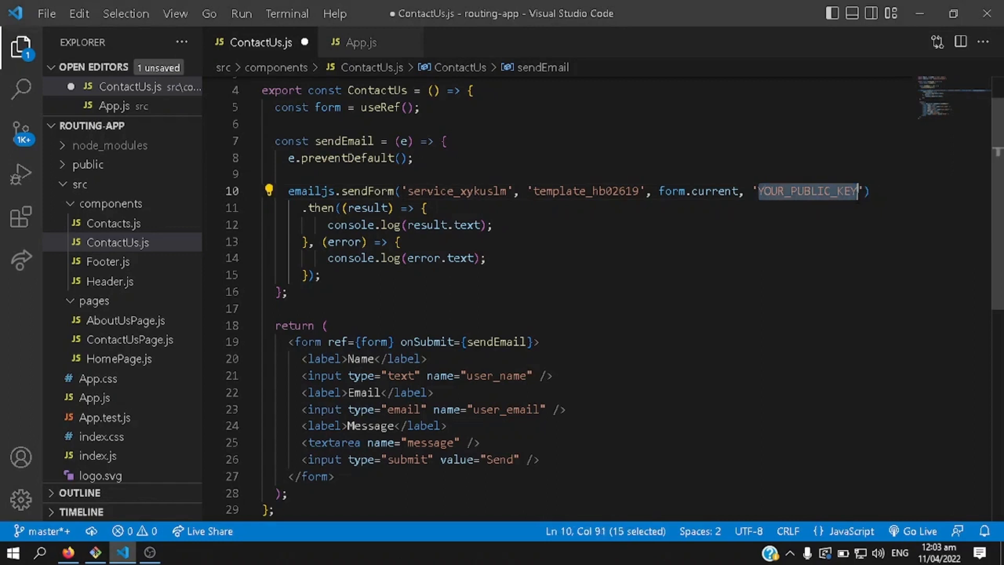
key(ctrl+v)
Add alert('your email has been sent'); after the success console.log and save ContactUs.js
click(510, 227)
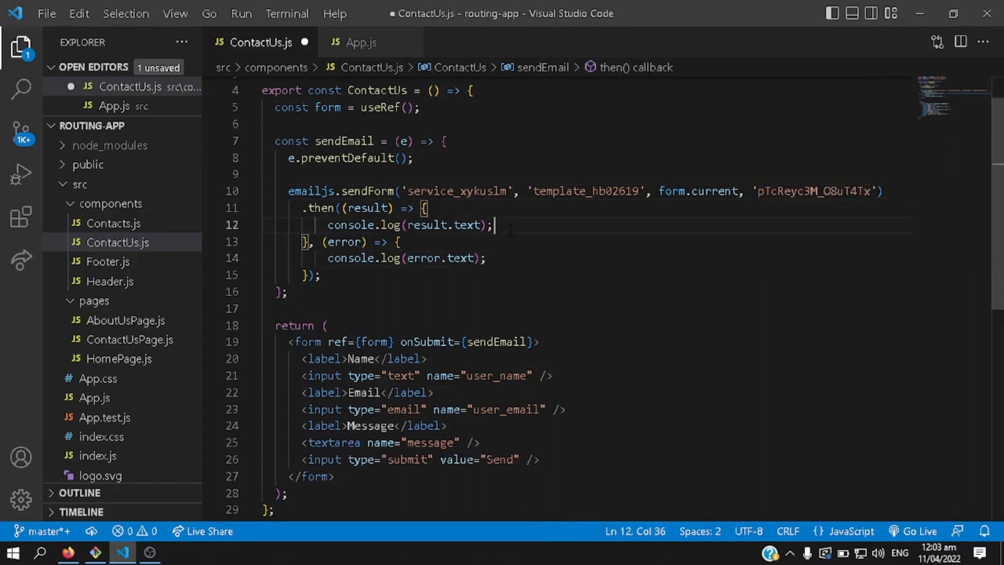
key(Return)
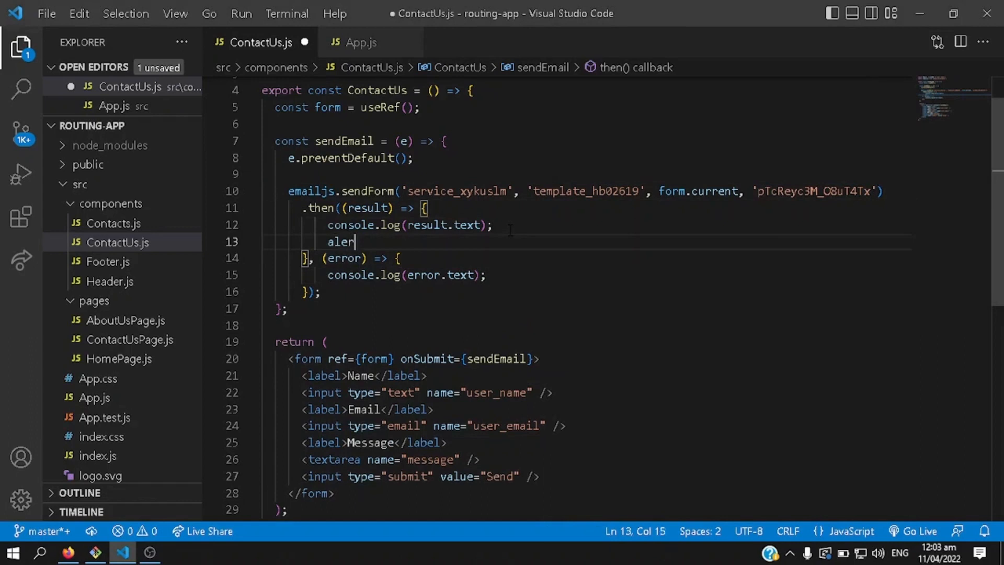
text(()
text('y)
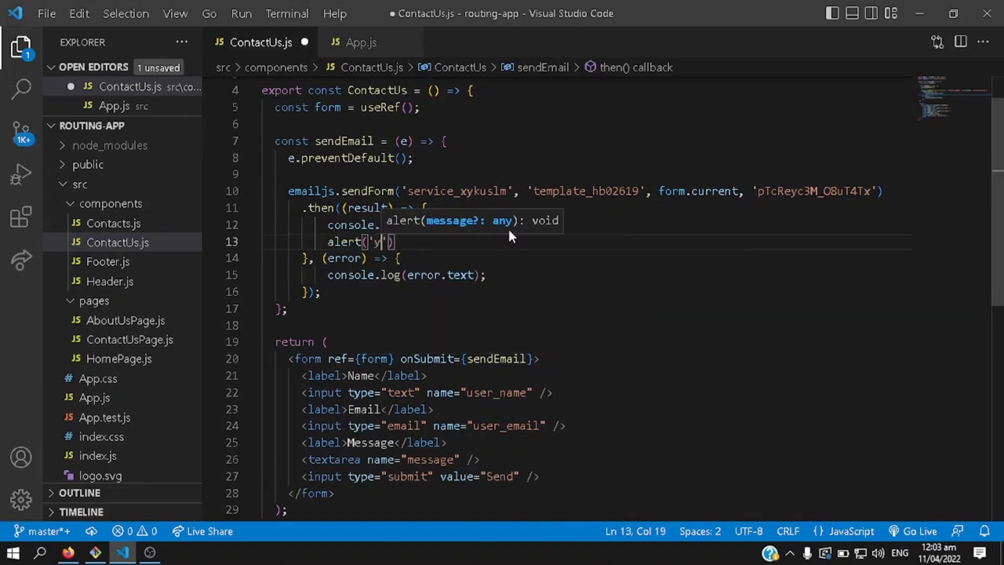
text(our email has be)
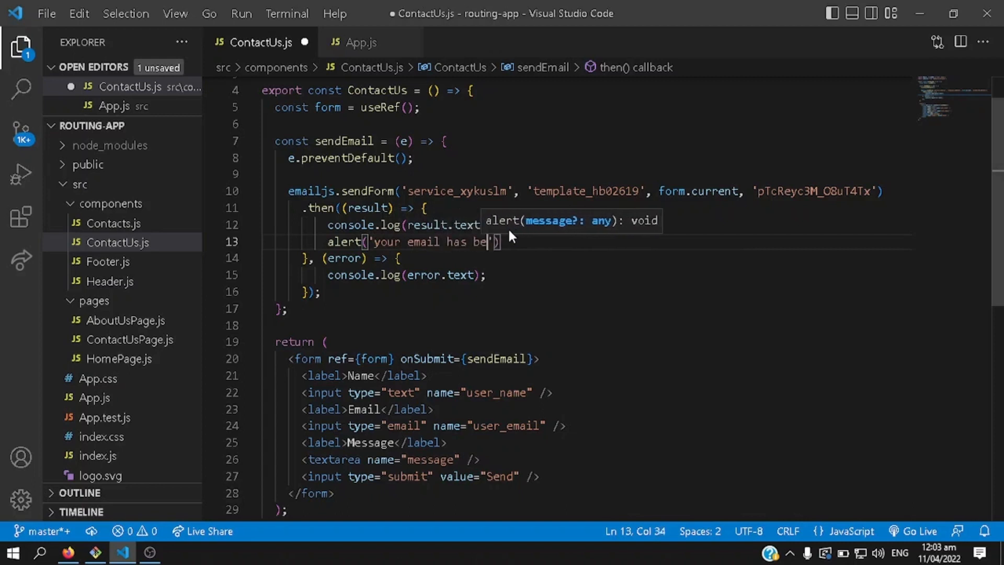
text(en sent)
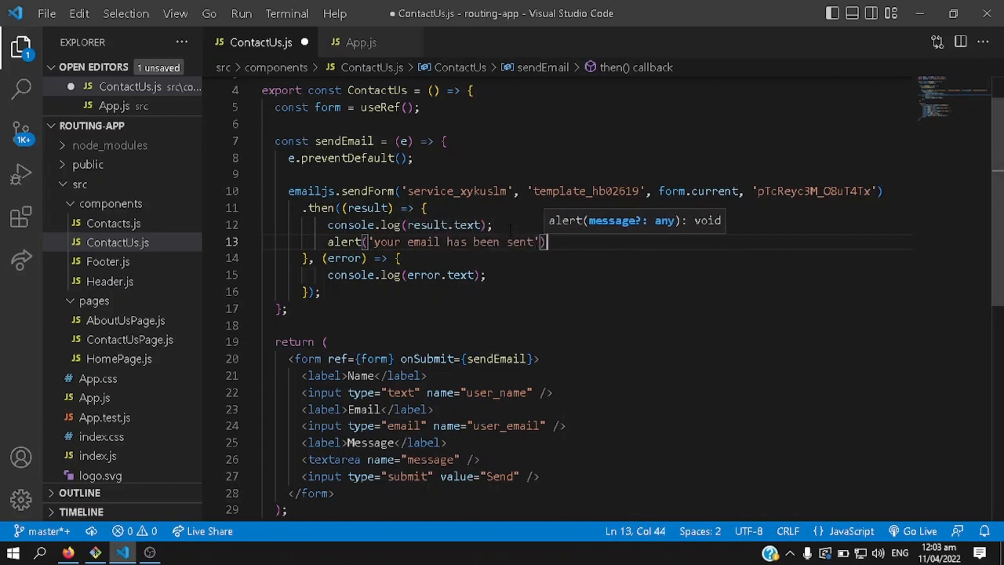
key(End)
text(;)
key(ctrl+s)
key(Up)
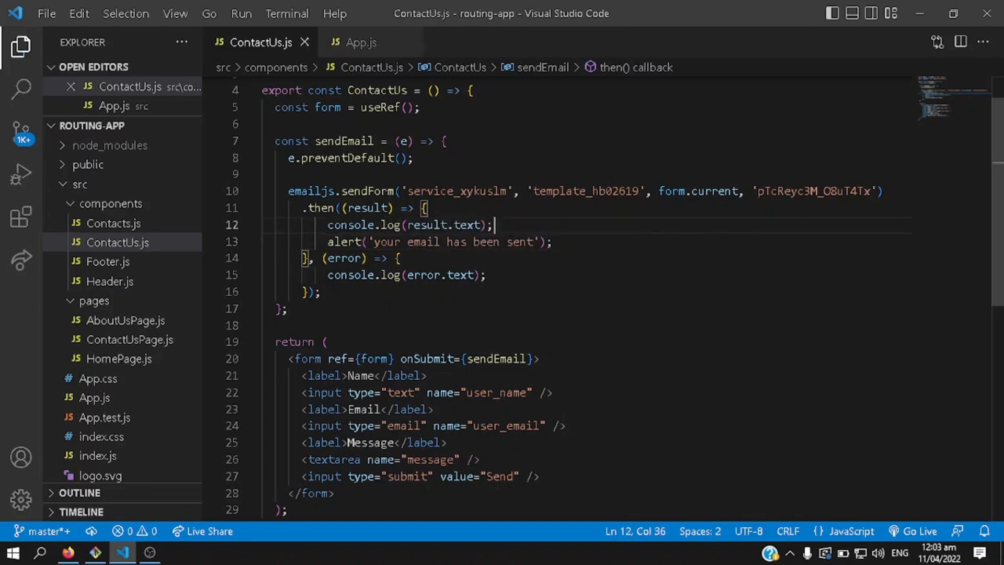
Read the Module not found compile error in Git Bash and on the localhost:3000 app page
click(68, 552)
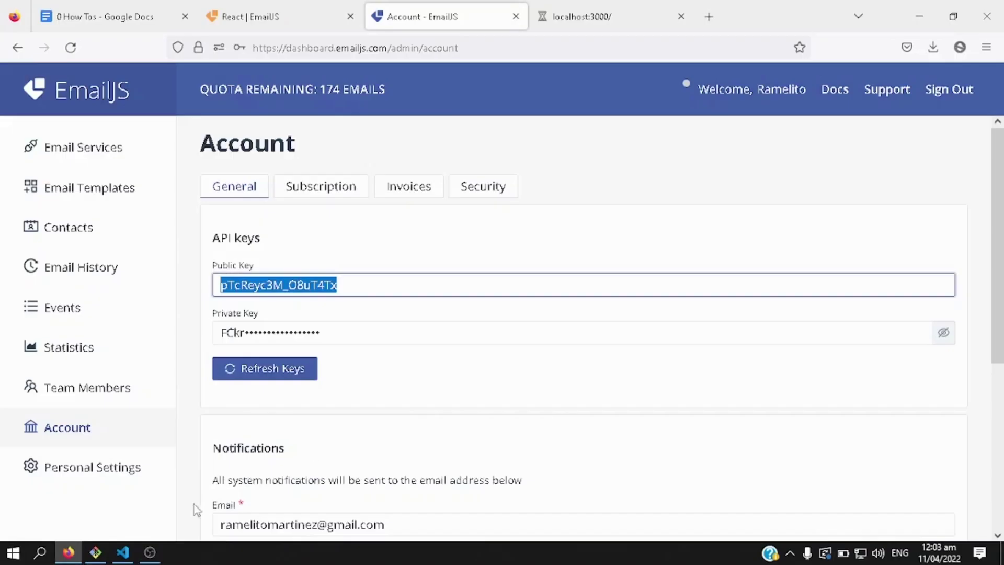
click(95, 553)
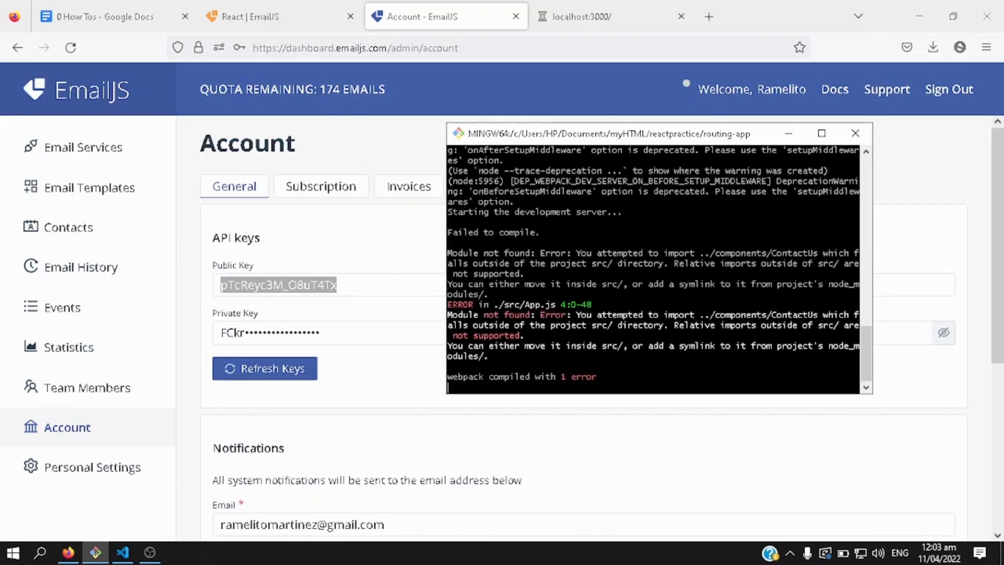
mouse_move(650, 136)
mouse_down()
mouse_move(605, 155)
mouse_move(372, 126)
mouse_up()
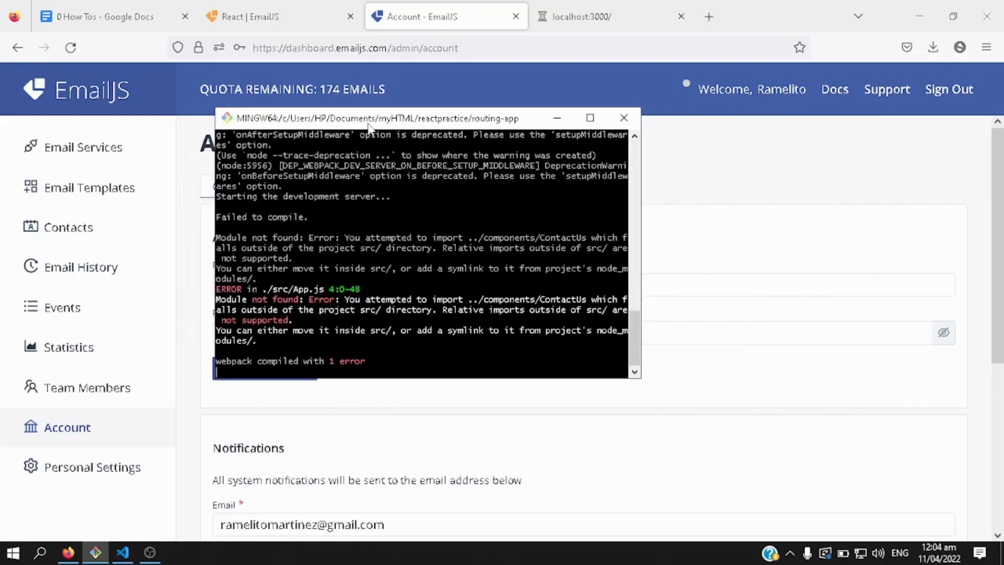
drag(411, 128, 456, 145)
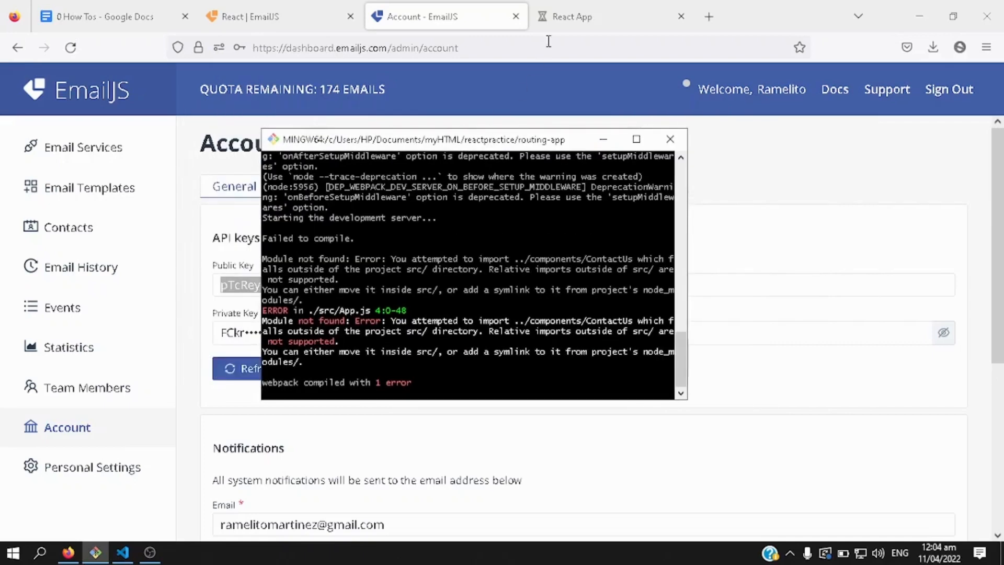
click(578, 23)
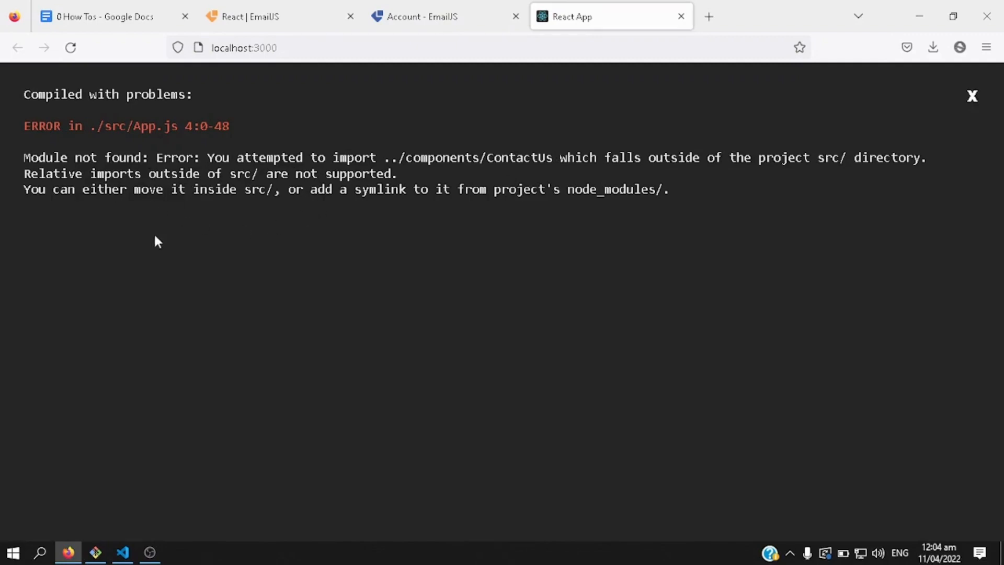
click(122, 552)
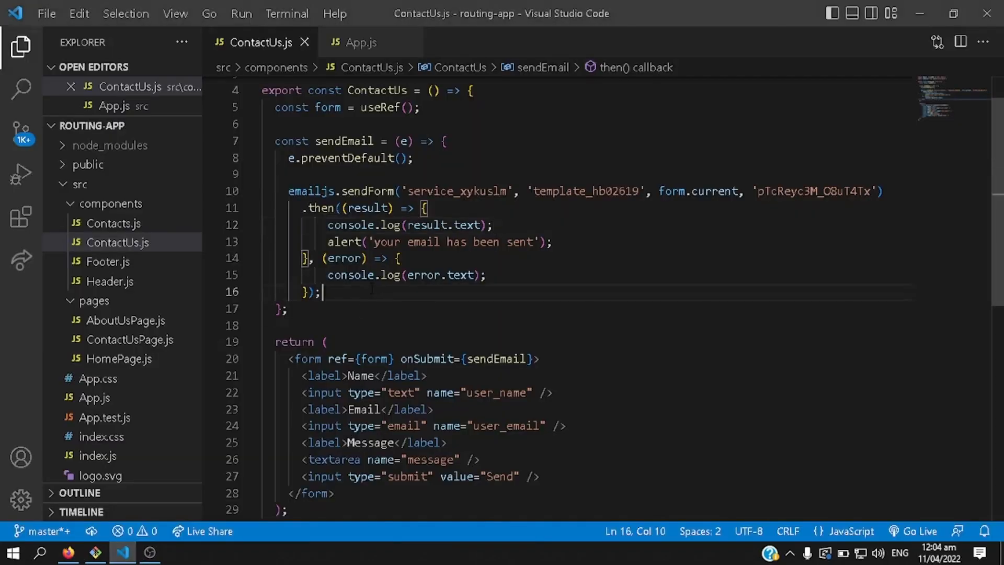
click(387, 269)
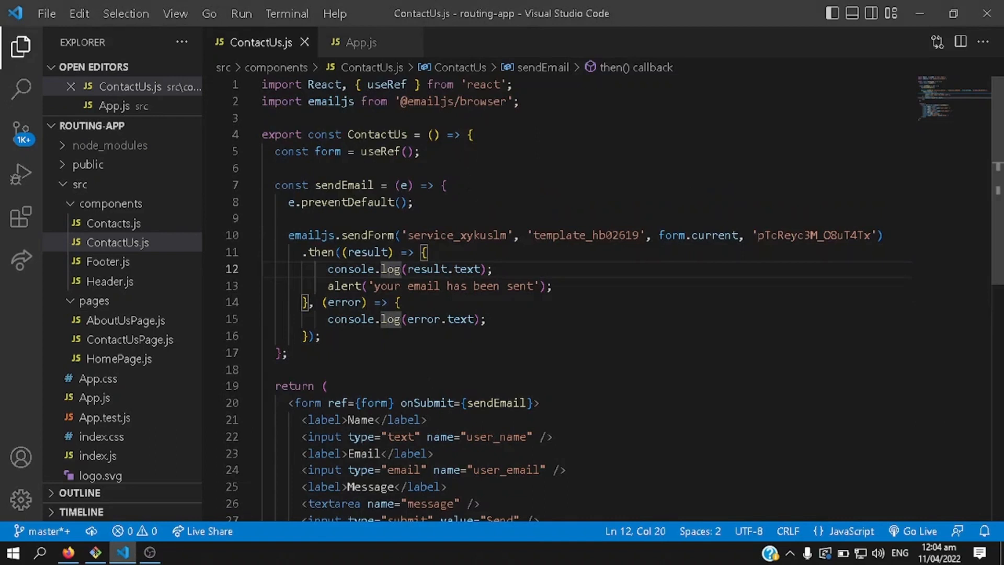
drag(400, 101, 503, 102)
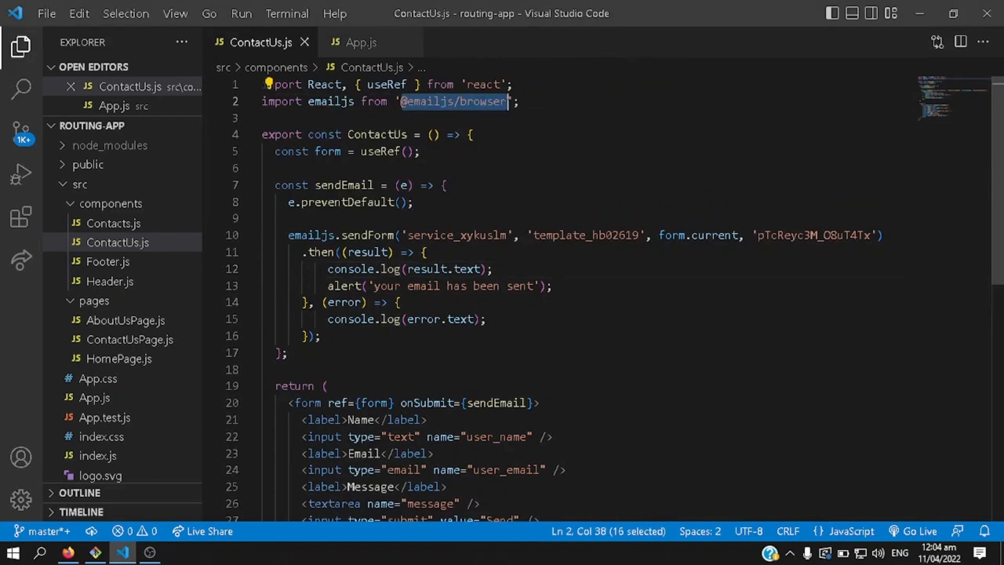
click(423, 202)
scroll(139, 432, down, 3)
scroll(139, 393, down, 2)
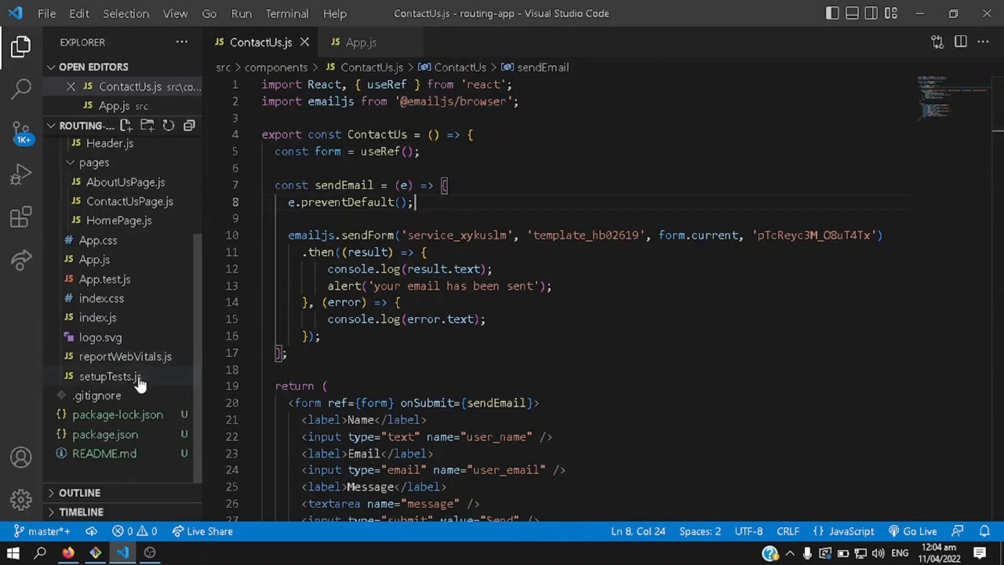
click(122, 436)
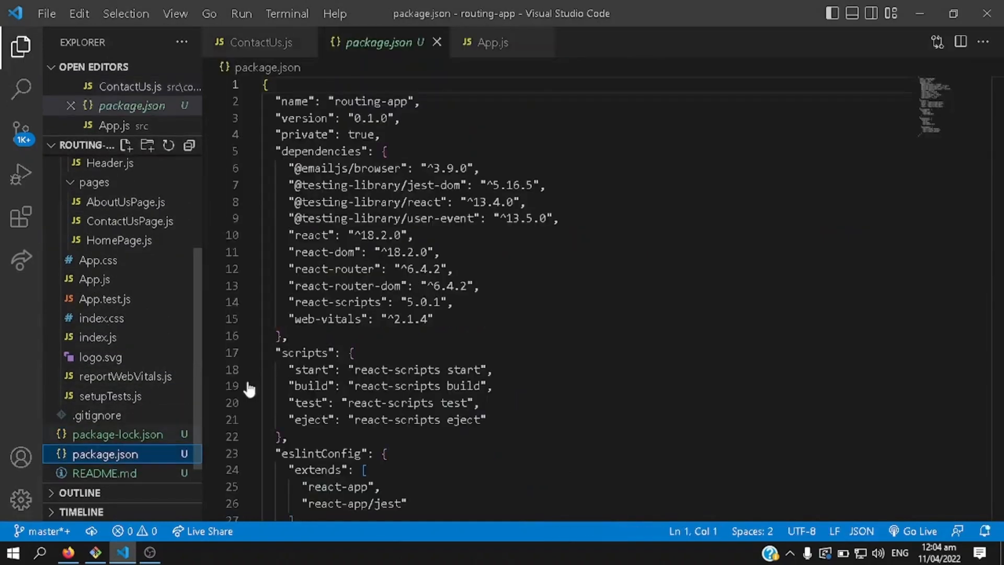
key(ctrl+f)
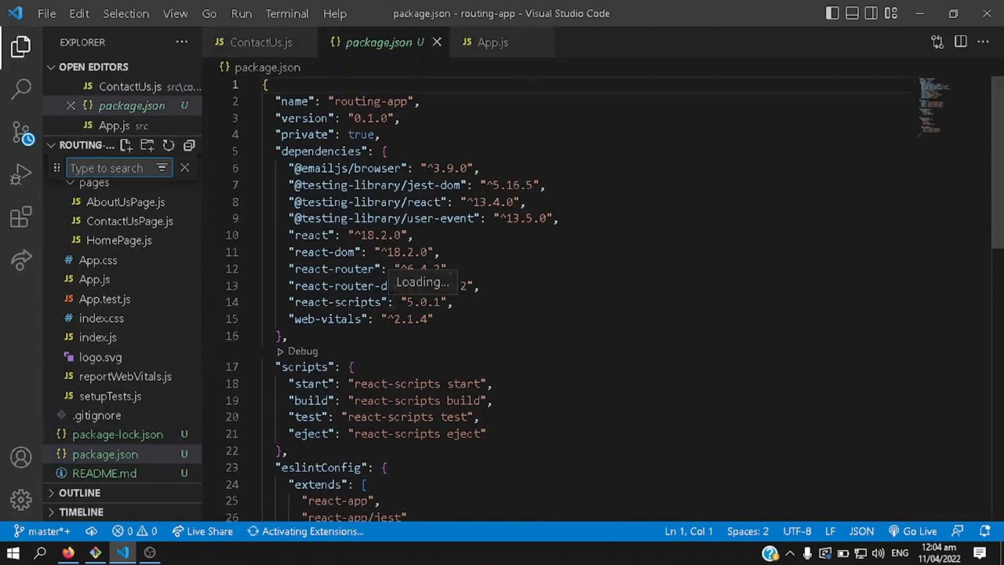
click(387, 302)
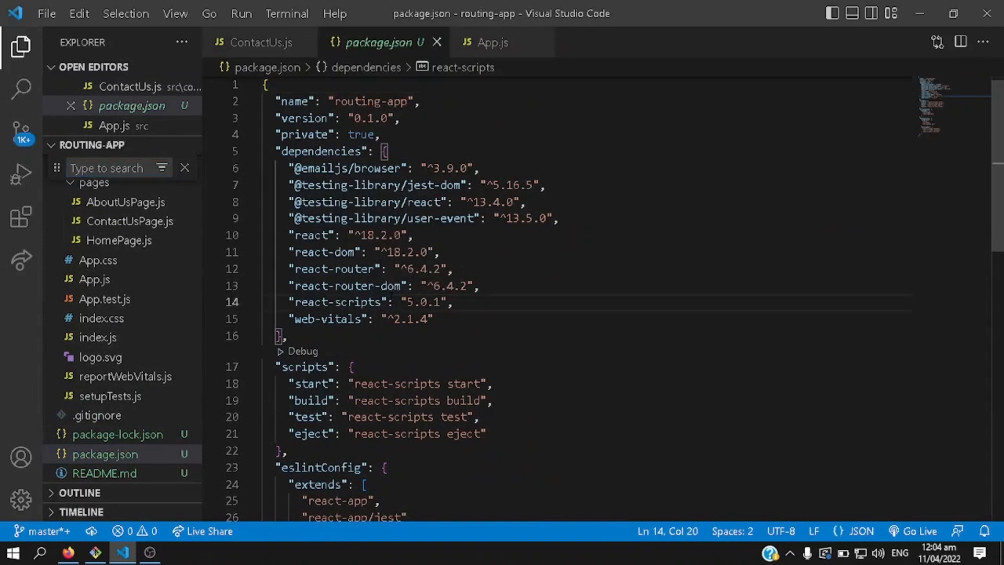
key(ctrl+f)
text(email)
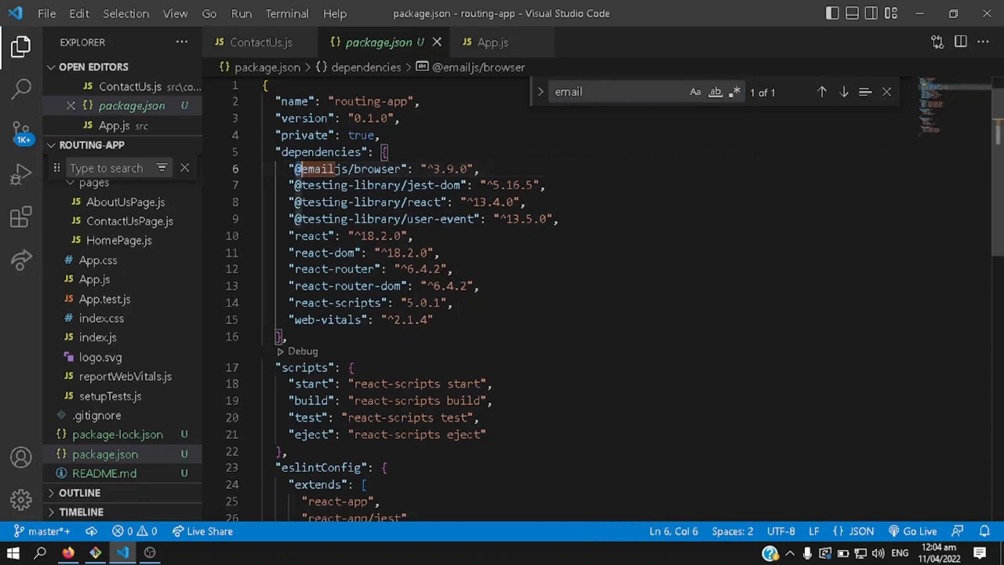
drag(297, 169, 479, 168)
click(376, 400)
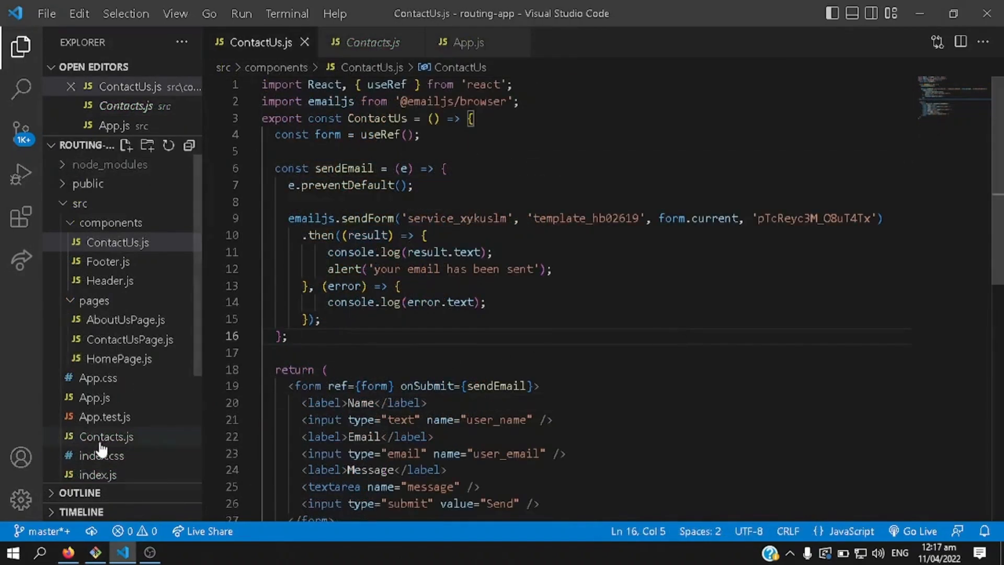
Check the running React app page, still showing the error, and return to the editor
key(Up)
key(Up)
key(Up)
key(End)
click(69, 553)
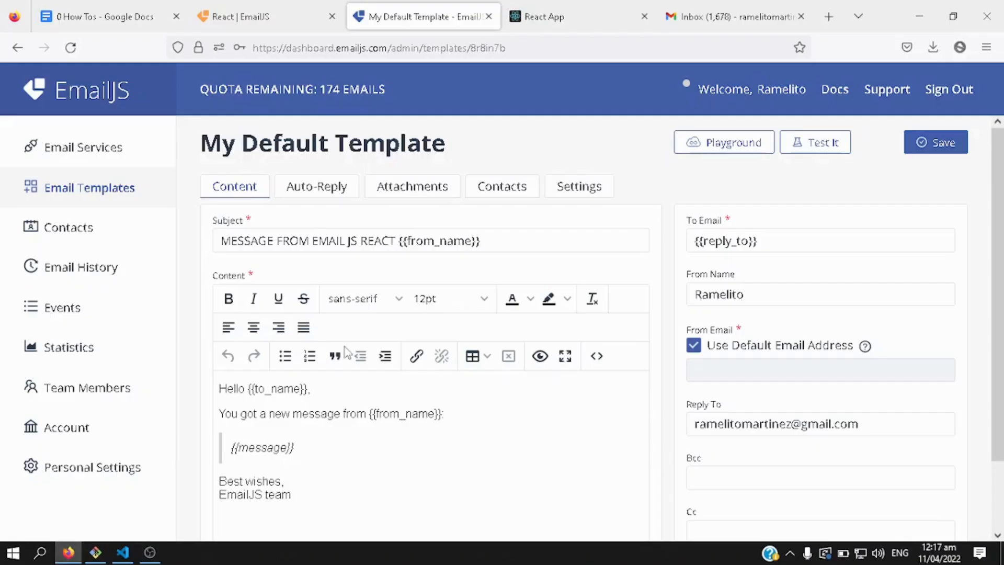
click(595, 20)
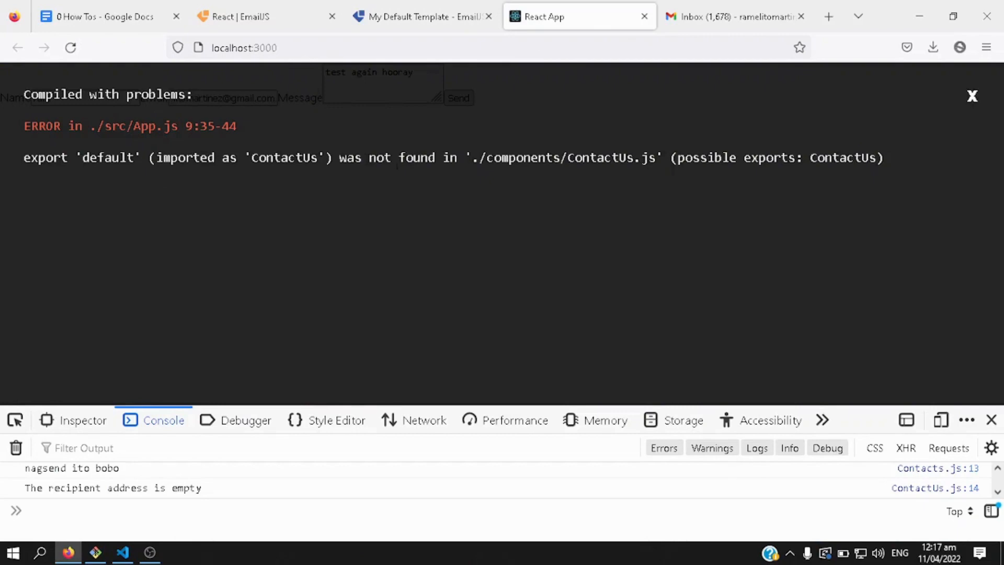
click(126, 555)
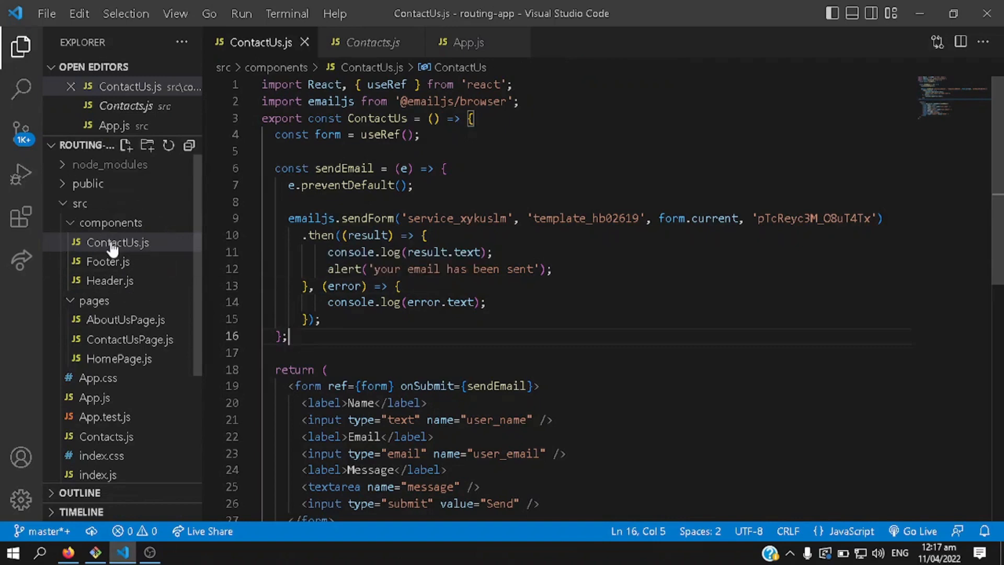
Move ContactUs.js from components into src and agree to update its imports
drag(113, 247, 97, 212)
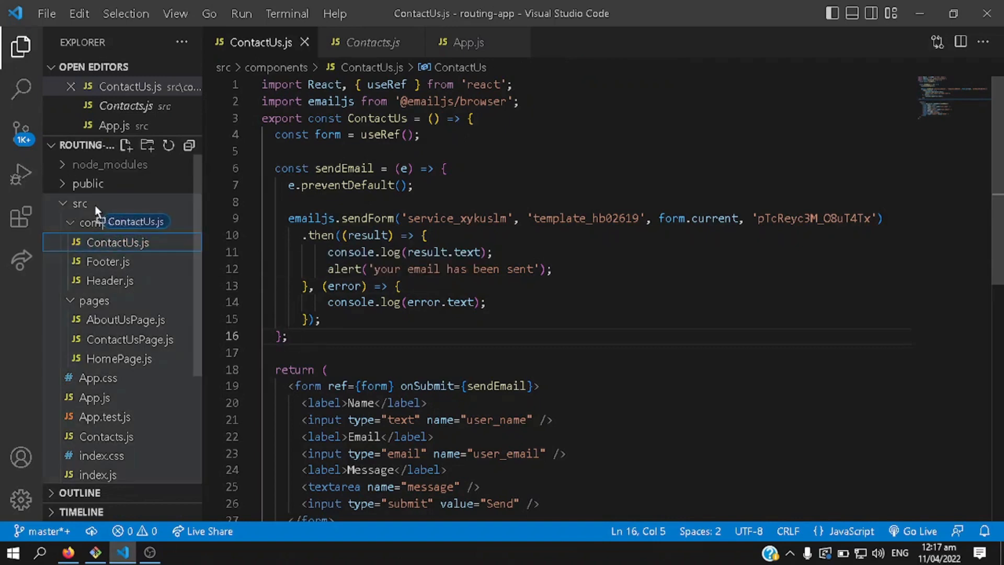
drag(95, 209, 95, 202)
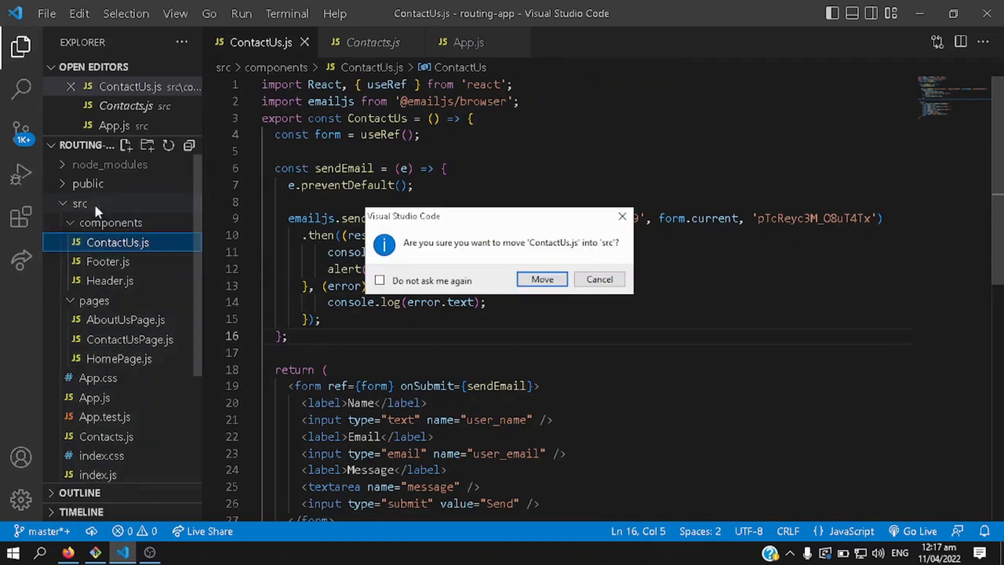
click(539, 279)
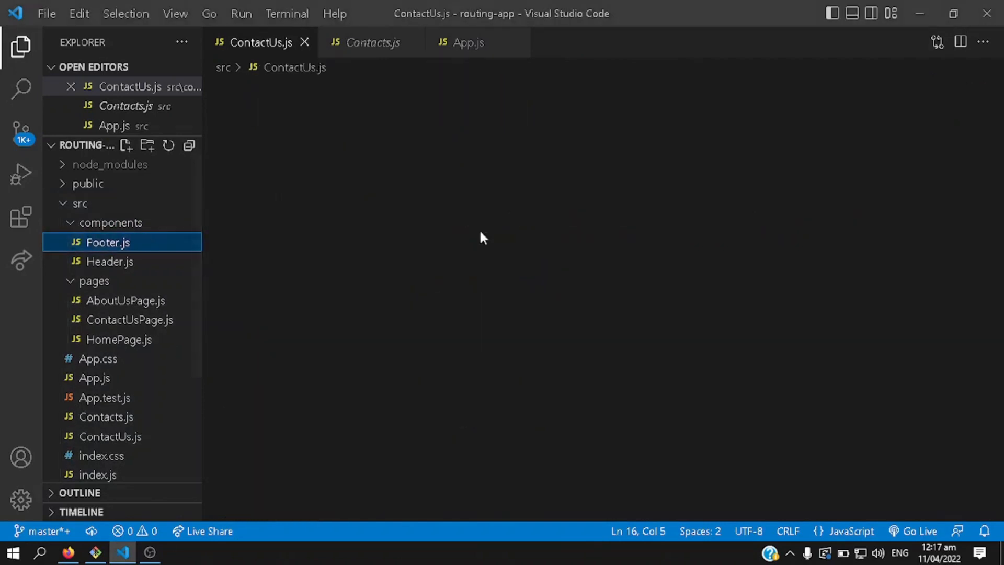
click(368, 168)
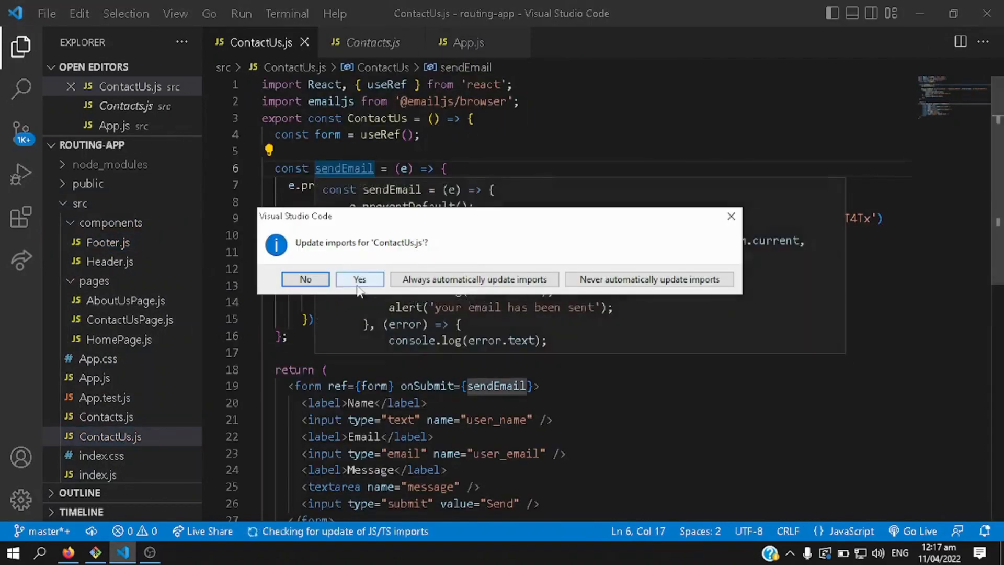
click(359, 278)
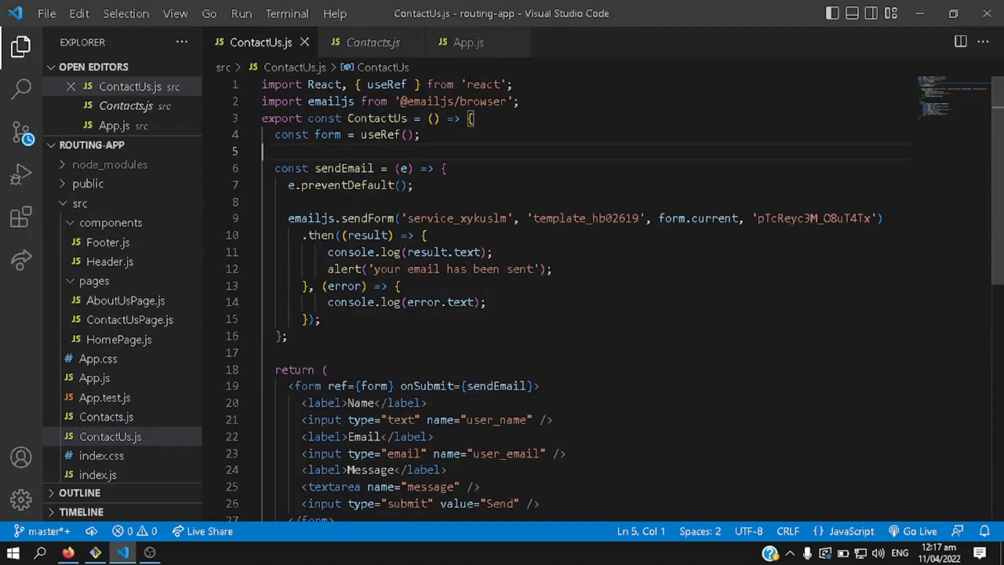
Verify App.js now imports ContactUs from './ContactUs.js' and recheck the app in the browser
click(462, 42)
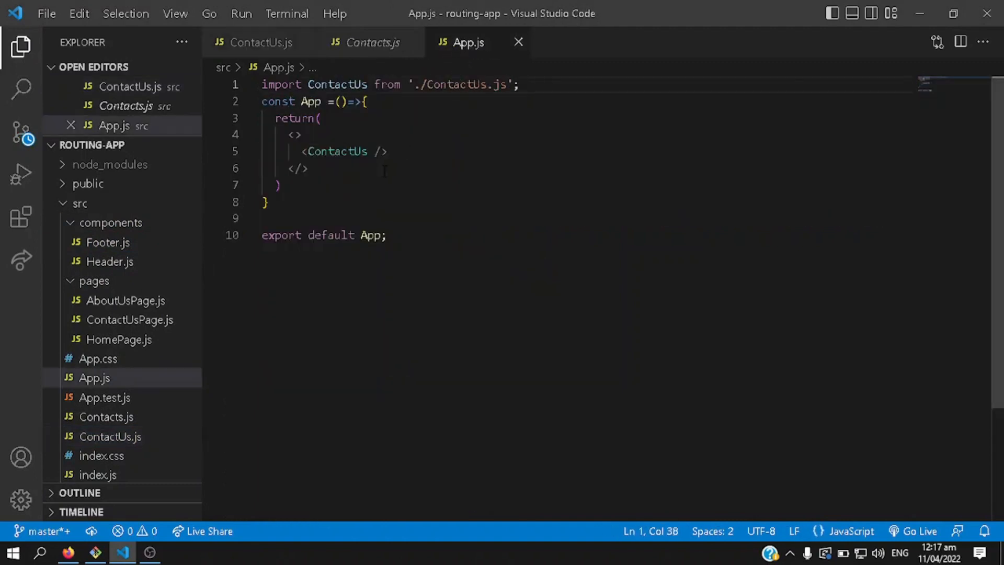
key(Down)
key(Down)
key(Down)
key(Up)
double_click(358, 85)
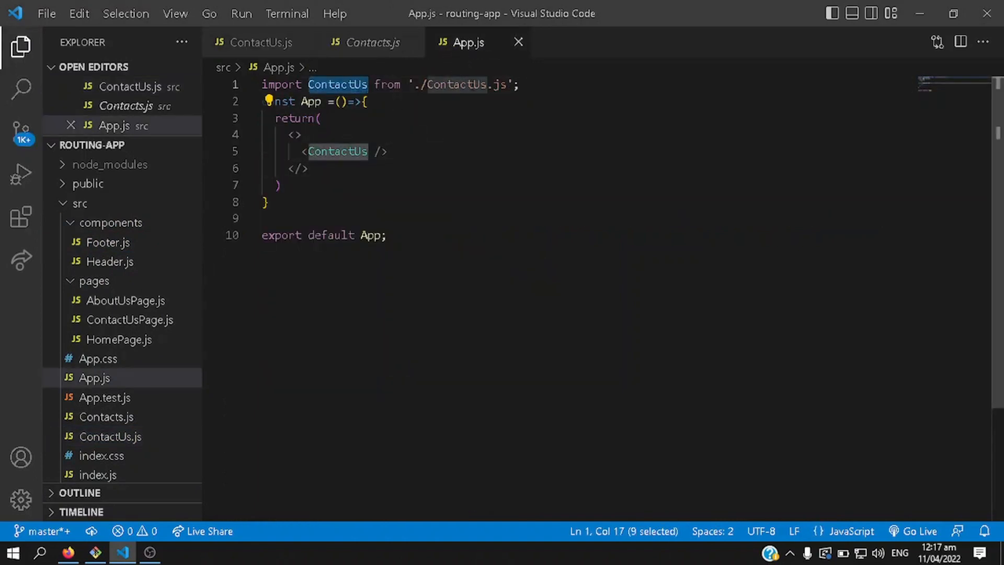
click(481, 85)
key(Down)
key(Down)
key(Down)
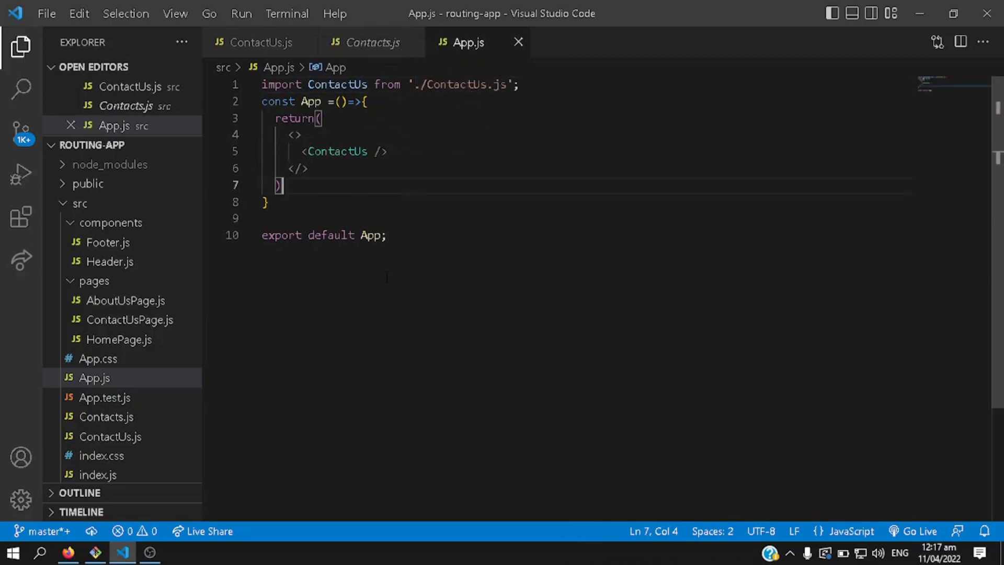
click(72, 552)
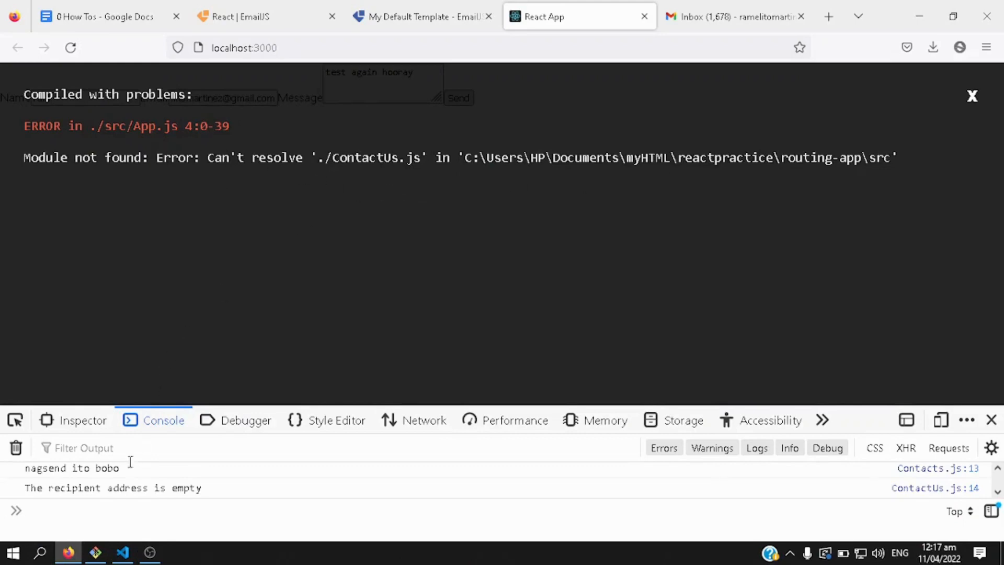
Return to App.js, view Contacts.js briefly and switch to the ContactUs.js tab
click(122, 552)
key(Up)
key(Up)
key(End)
key(shift+Up)
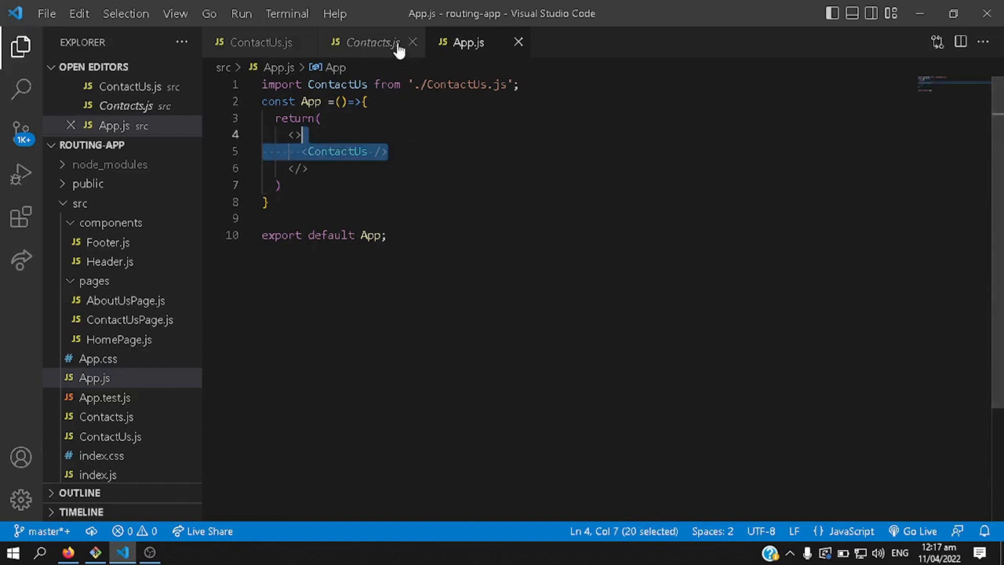
click(399, 45)
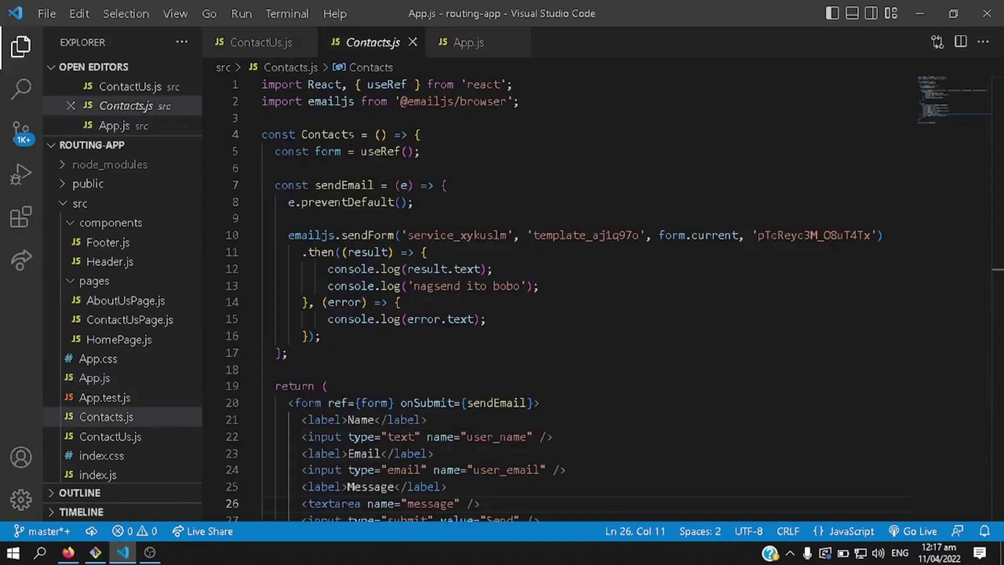
click(267, 46)
Close Contacts.js and remove the named 'export' keyword before const ContactUs
click(412, 42)
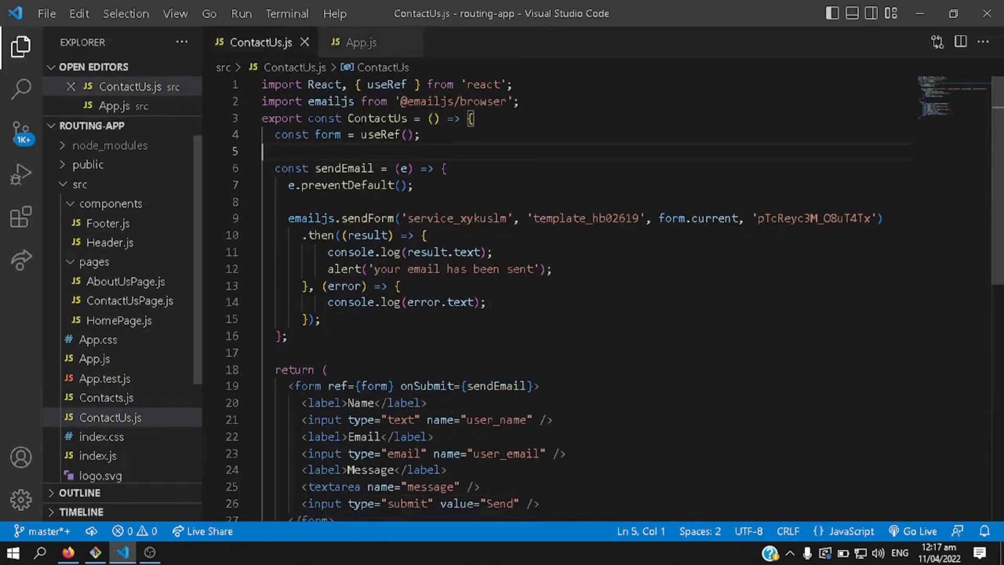
click(276, 117)
drag(308, 118, 264, 118)
key(BackSpace)
scroll(337, 285, down, 9)
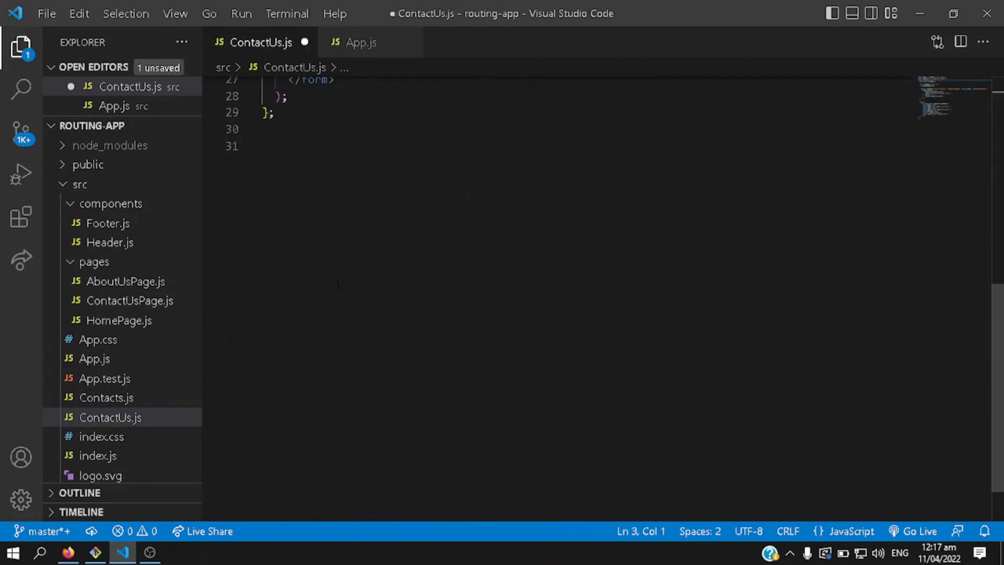
scroll(350, 185, up, 3)
Add 'export default ContactUs;' as the last line, save, and bring the browser forward
click(355, 274)
key(Return)
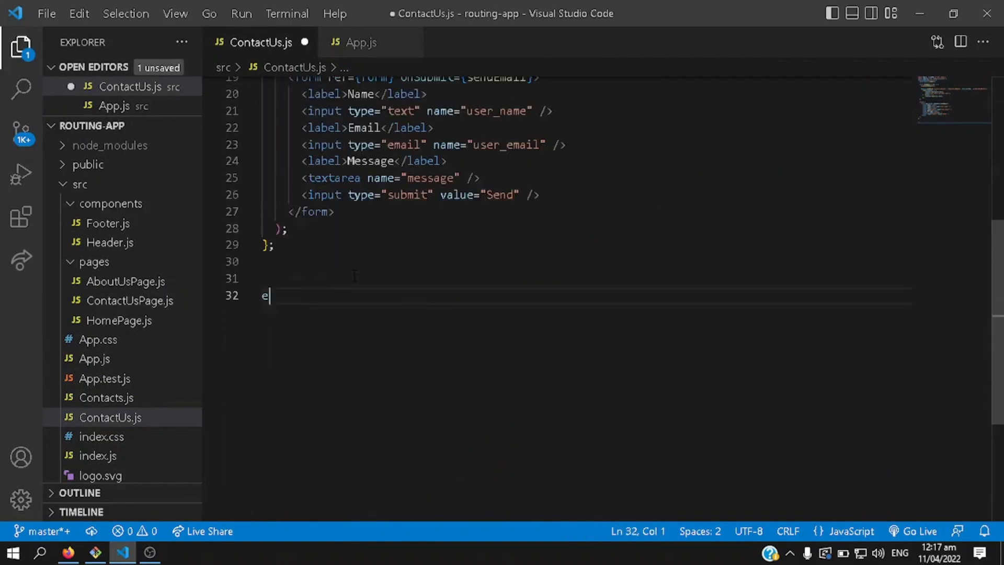
text(rt defau)
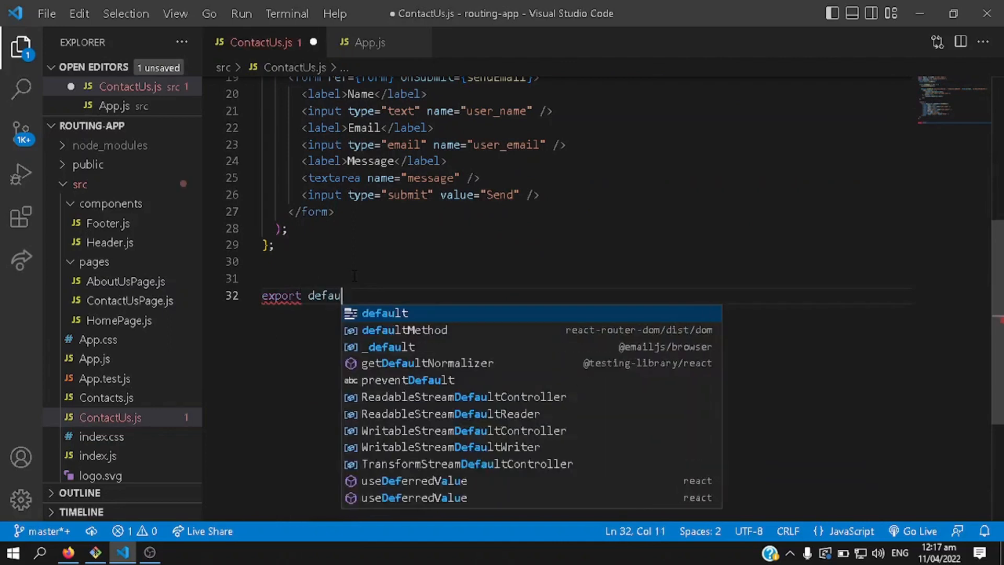
text(lt Cont)
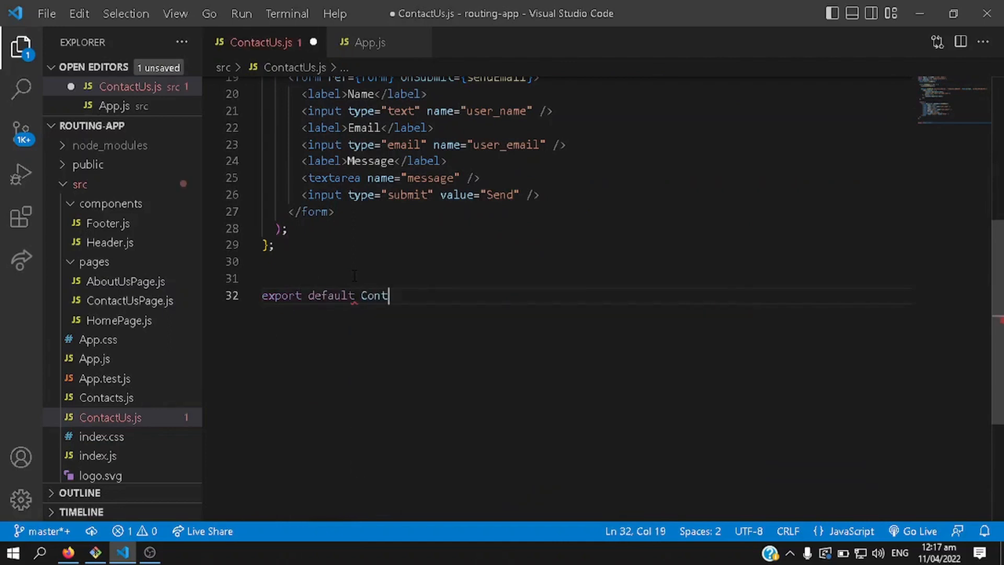
text(actUs)
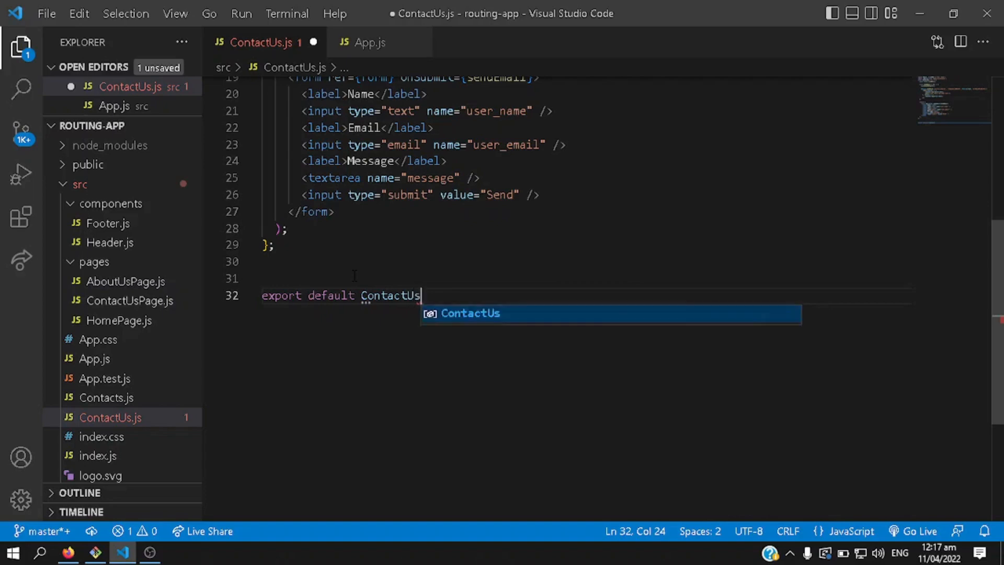
text(;)
key(ctrl+s)
scroll(469, 288, up, 6)
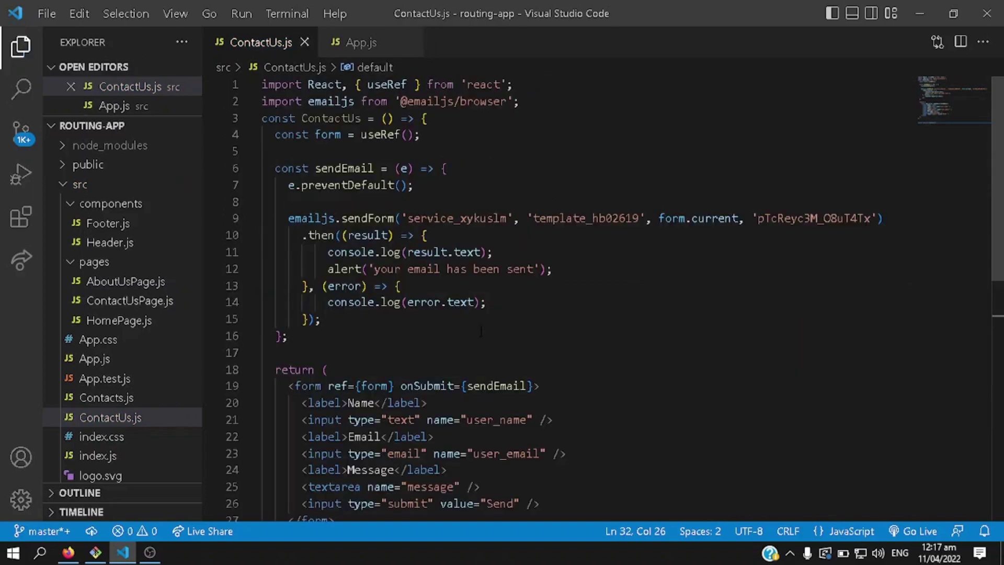
click(468, 287)
click(440, 185)
click(68, 552)
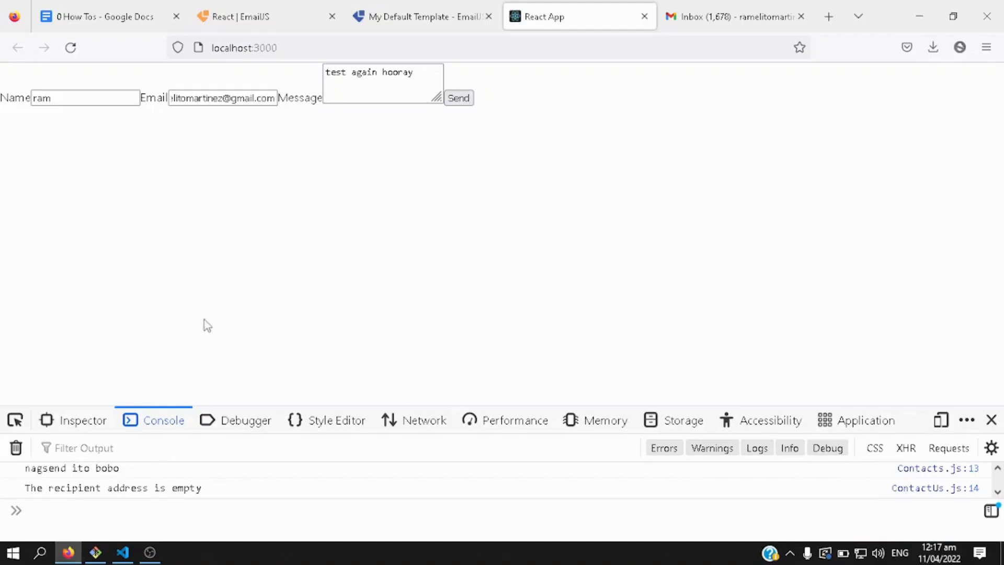
Refill the contact form's Name, Email and Message fields with fresh test values
click(991, 419)
click(78, 100)
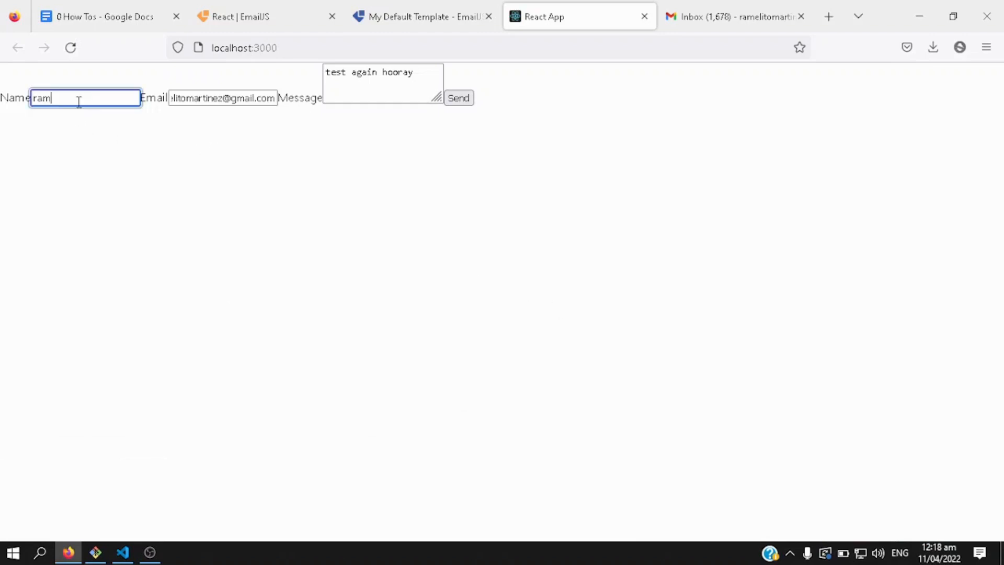
click(212, 101)
click(386, 82)
triple_click(386, 82)
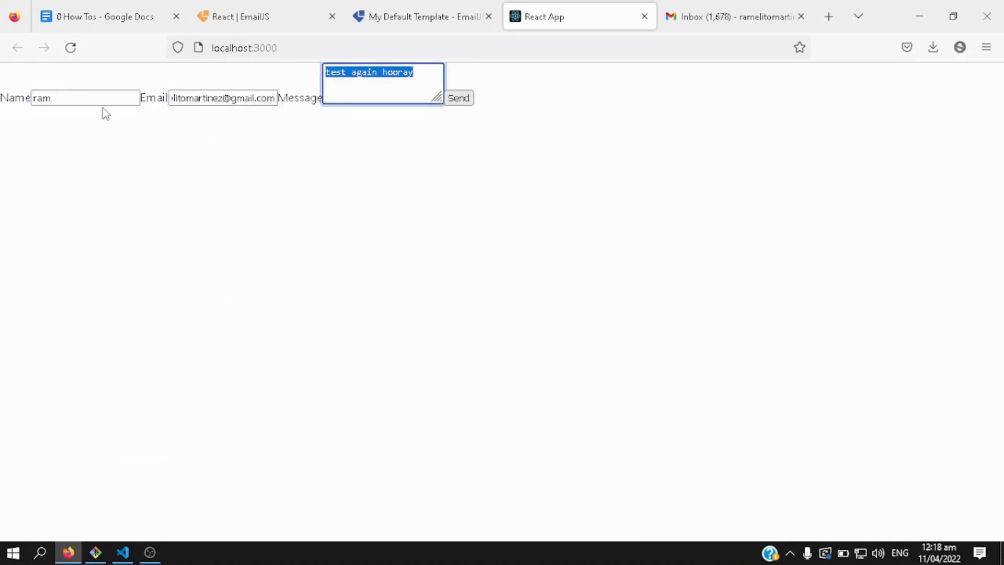
click(85, 97)
triple_click(86, 96)
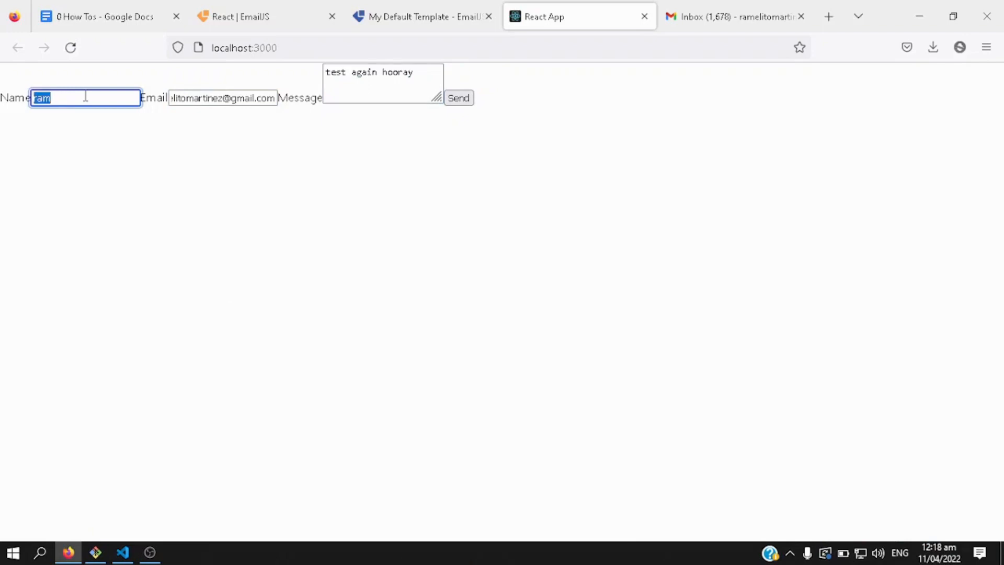
text(You)
text(name)
key(Tab)
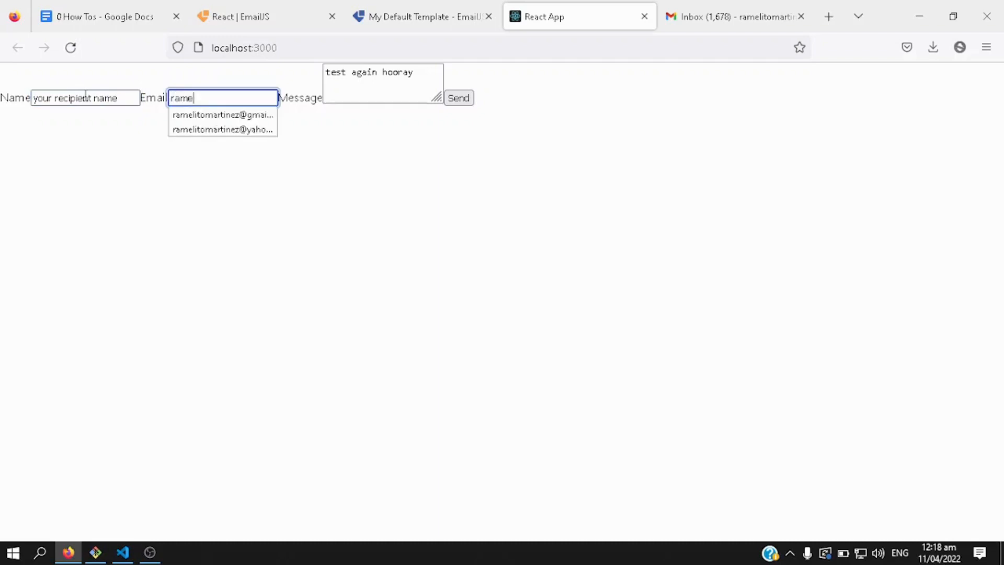
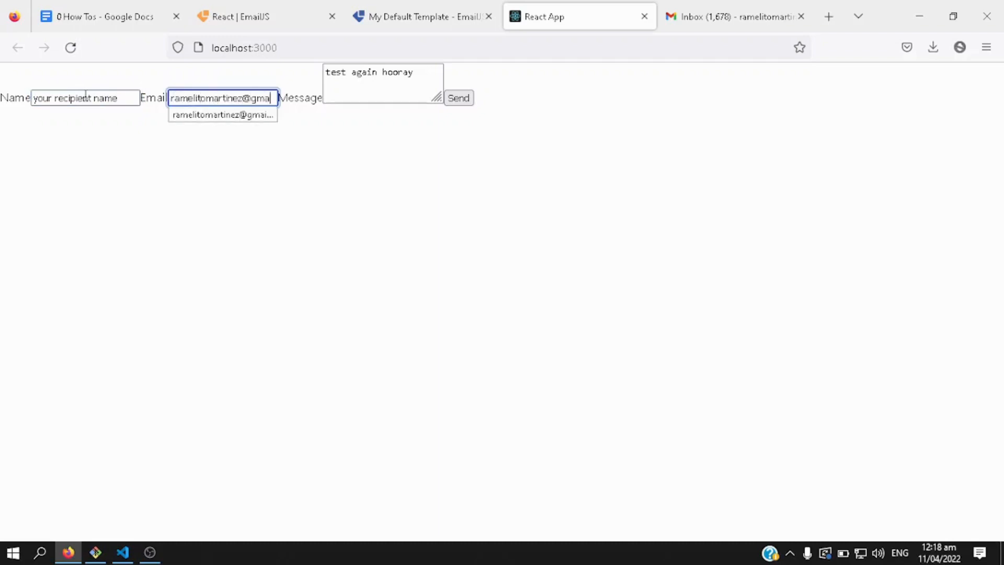
key(Tab)
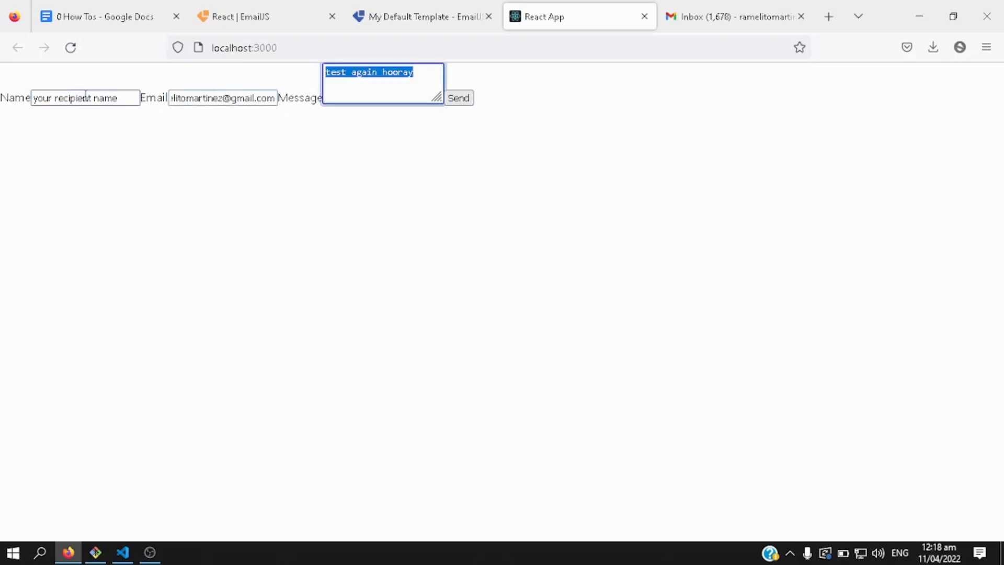
text(Here is the)
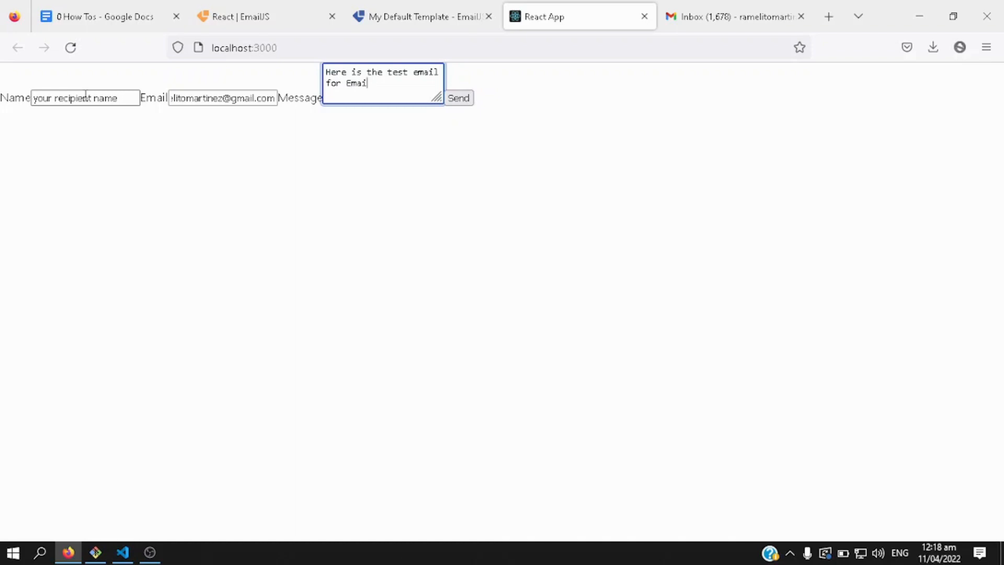
Submit the form with the console open and read the 422 empty-recipient error from EmailJS
click(460, 97)
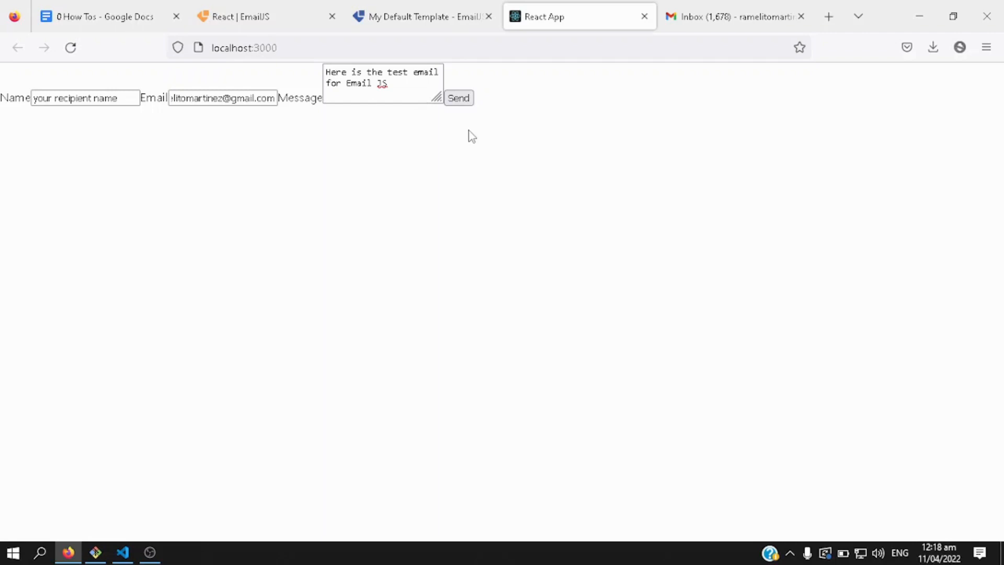
key(F12)
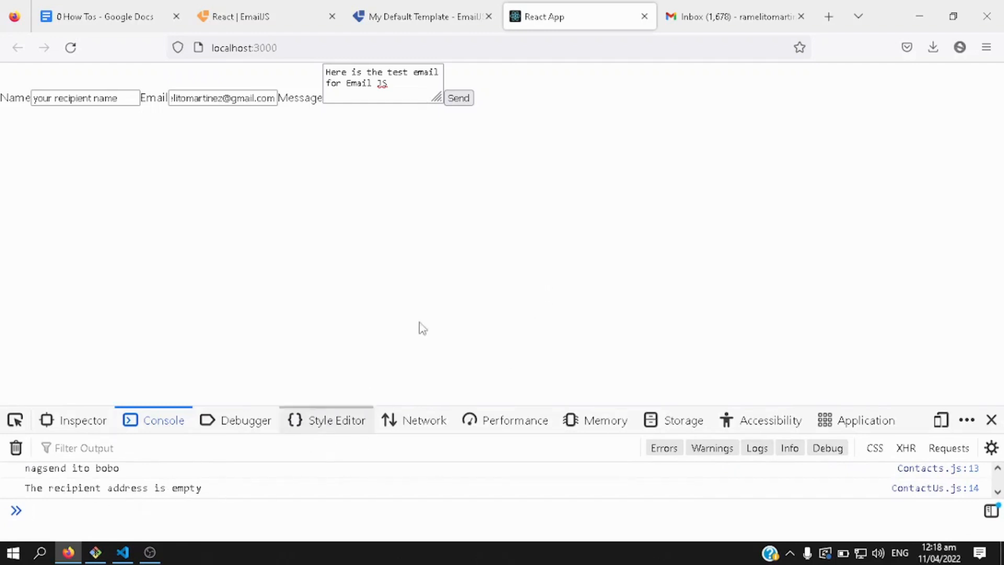
click(458, 103)
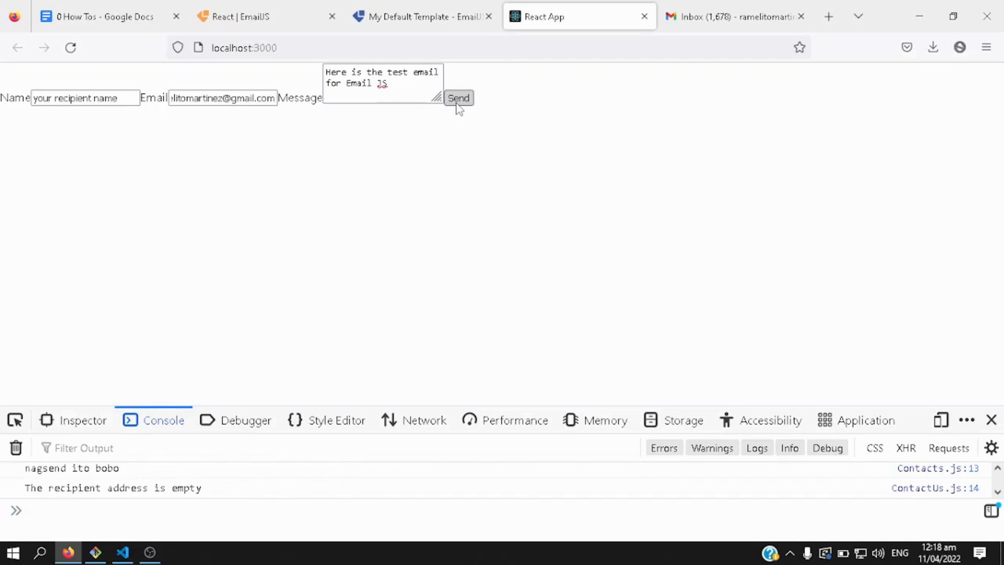
click(79, 511)
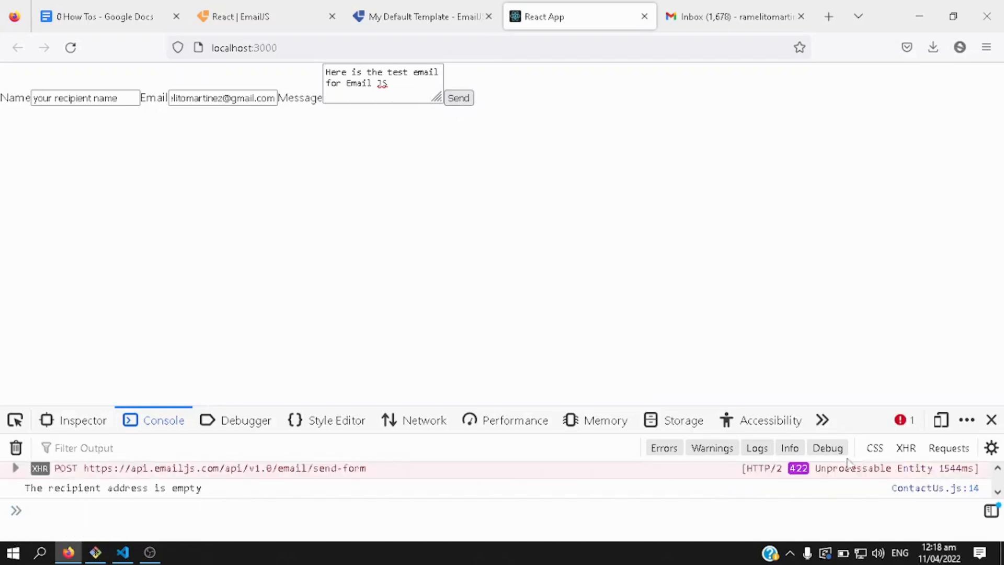
click(998, 469)
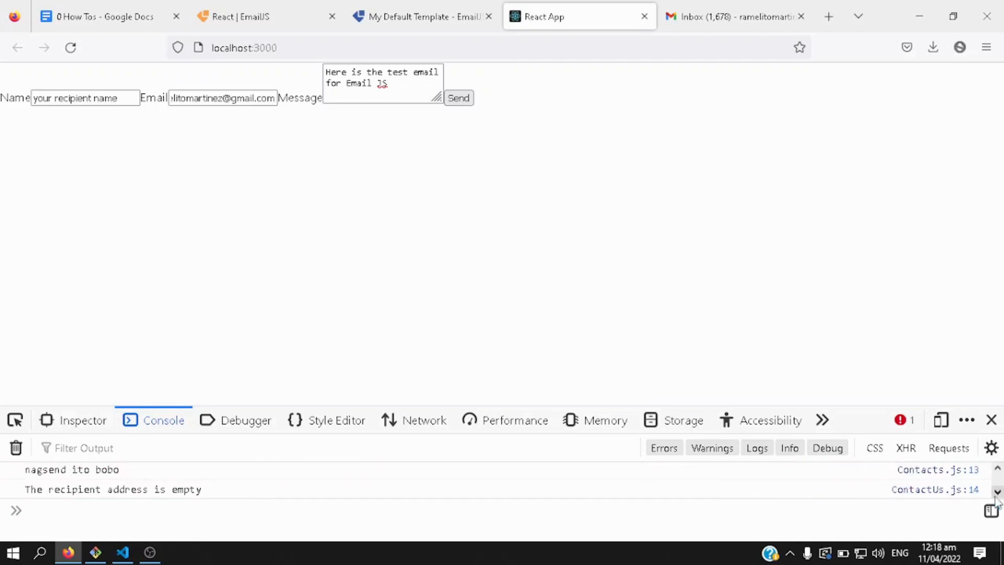
click(998, 492)
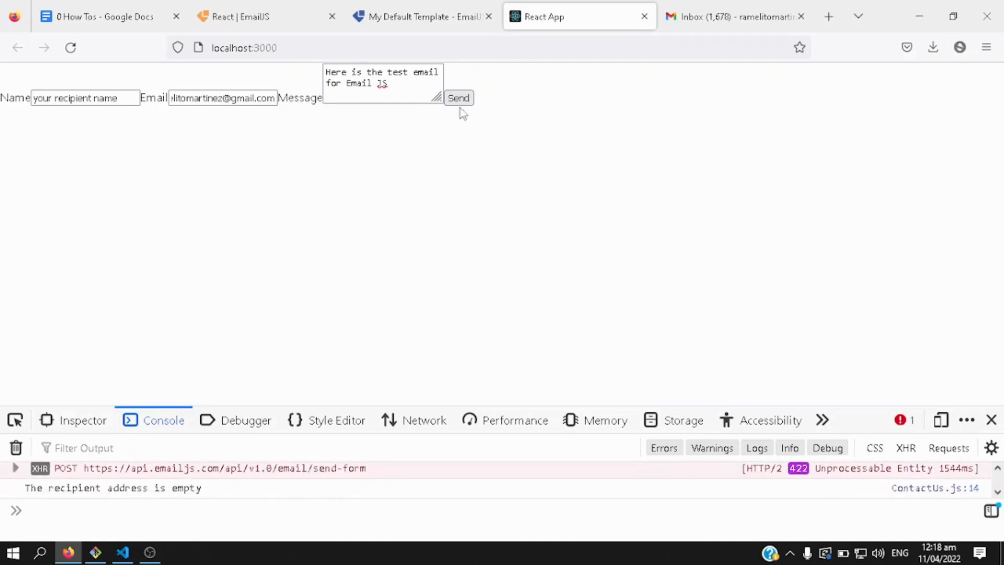
Set My Default Template's To Email and Reply To both to {{user_email}} and save it
click(445, 12)
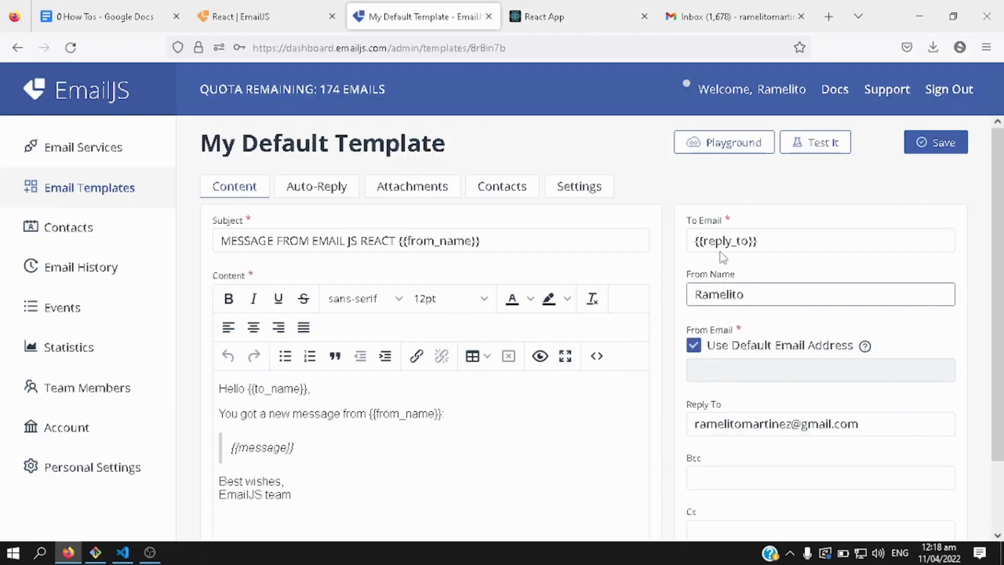
double_click(737, 245)
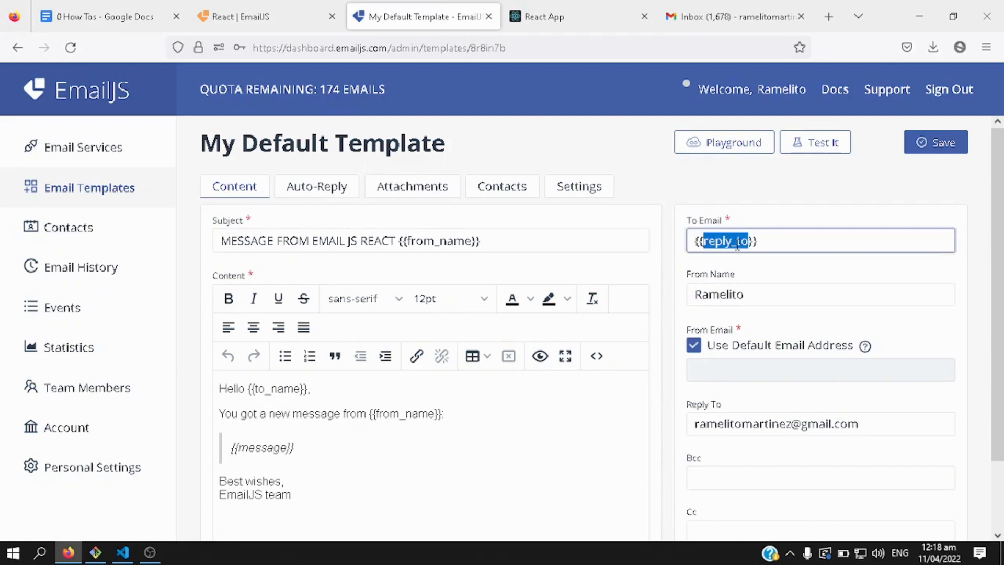
text(user)
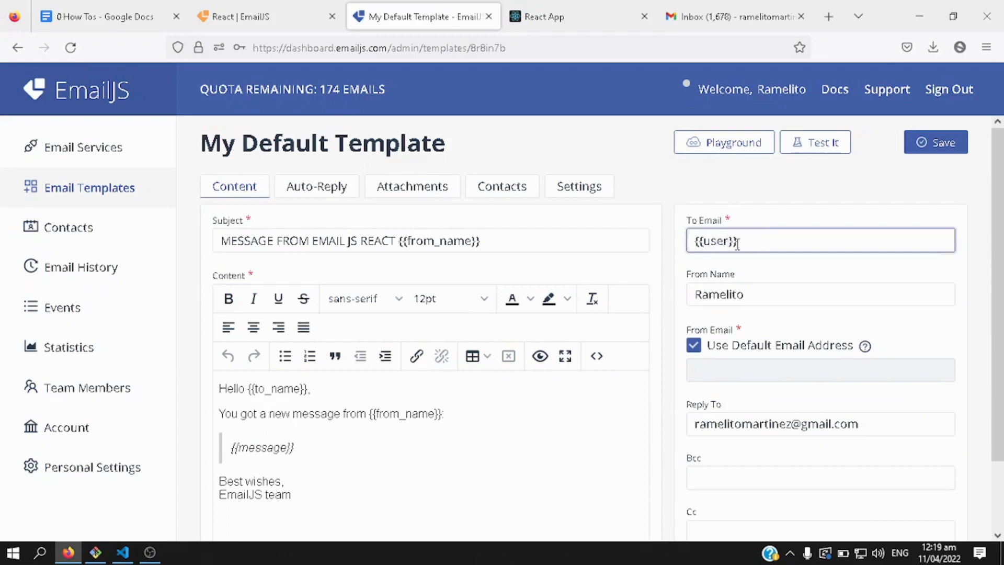
text(_email)
key(ctrl+a)
key(ctrl+c)
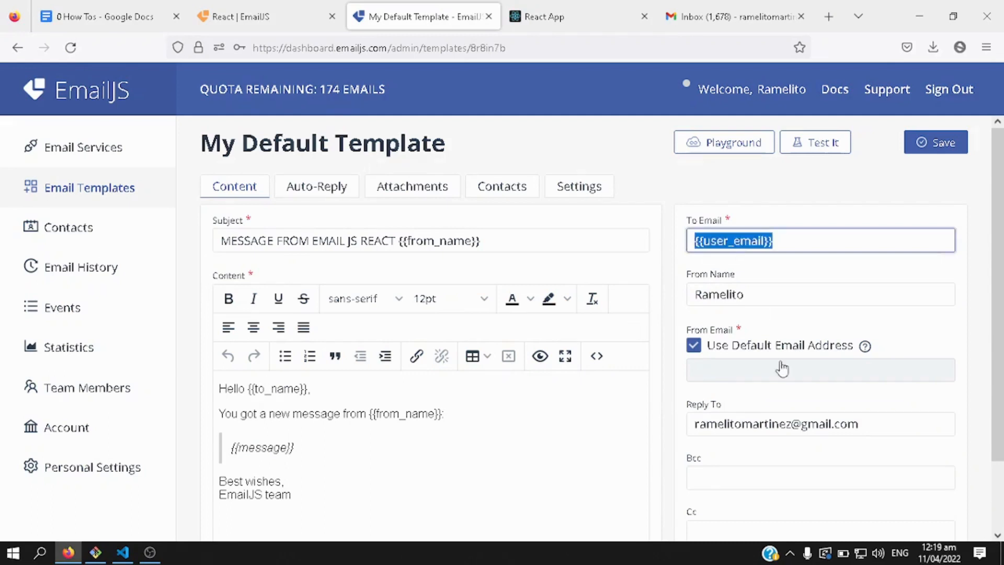
triple_click(785, 424)
key(ctrl+v)
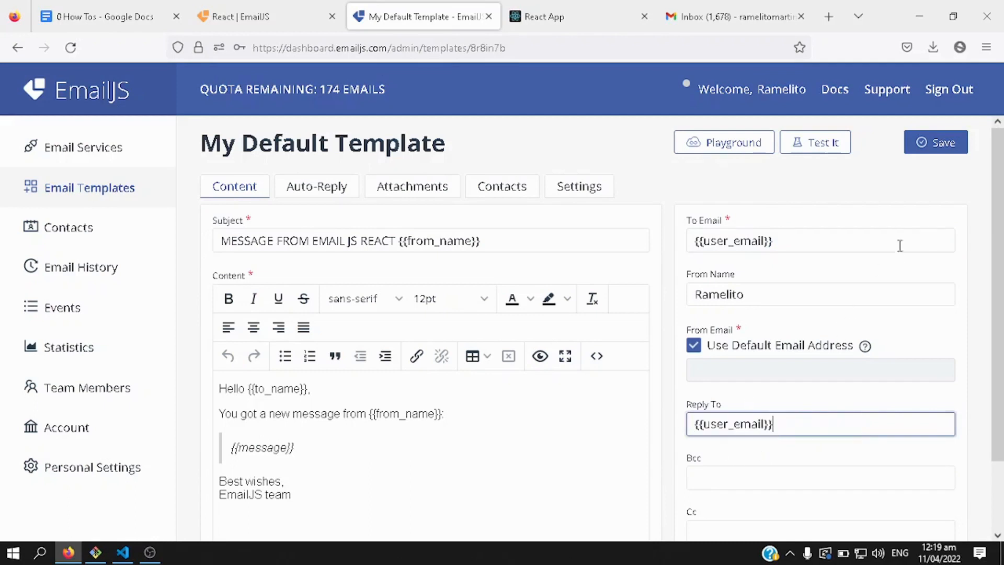
click(929, 143)
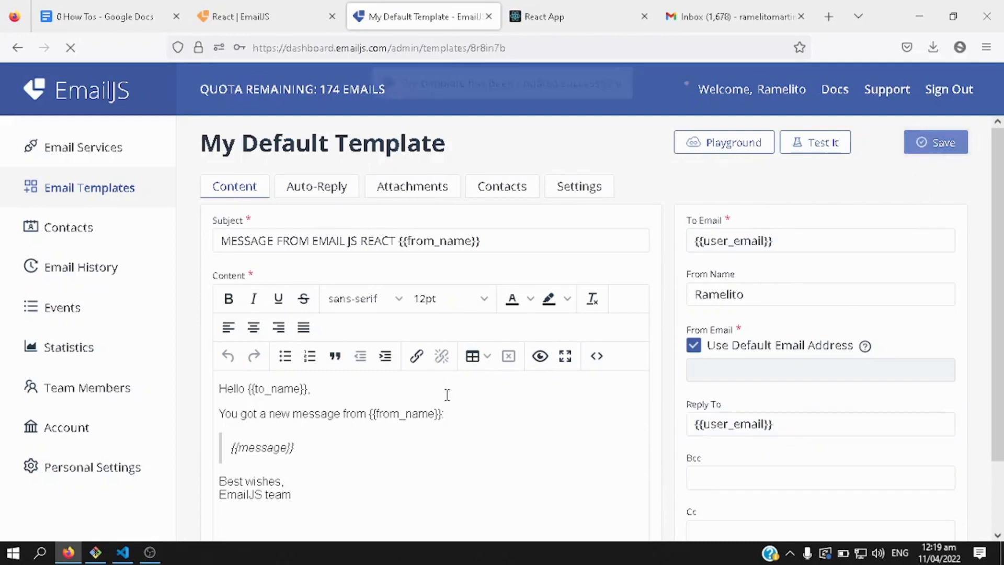
Resubmit the contact form and dismiss the 'your email has been sent' alert
click(125, 552)
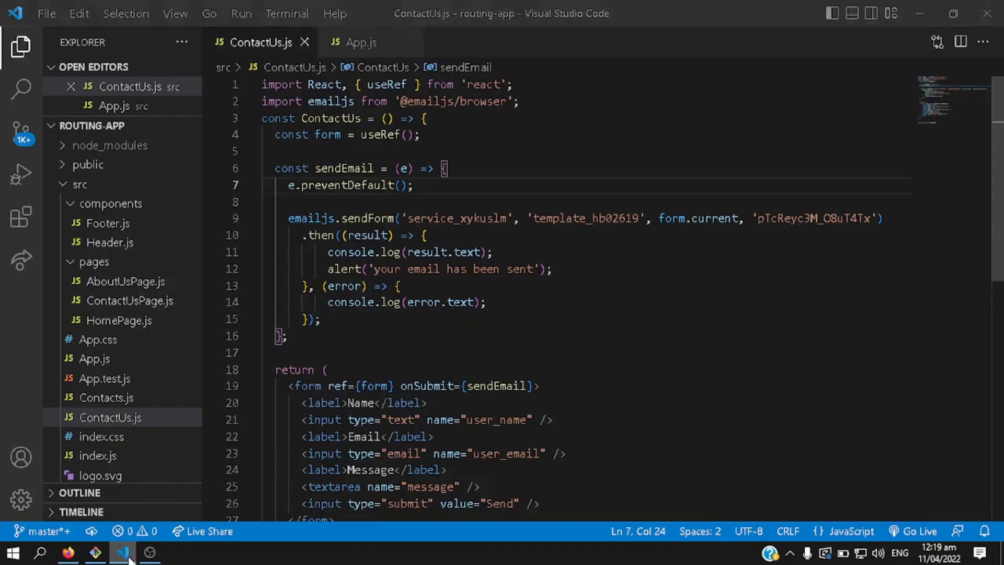
click(68, 553)
click(566, 16)
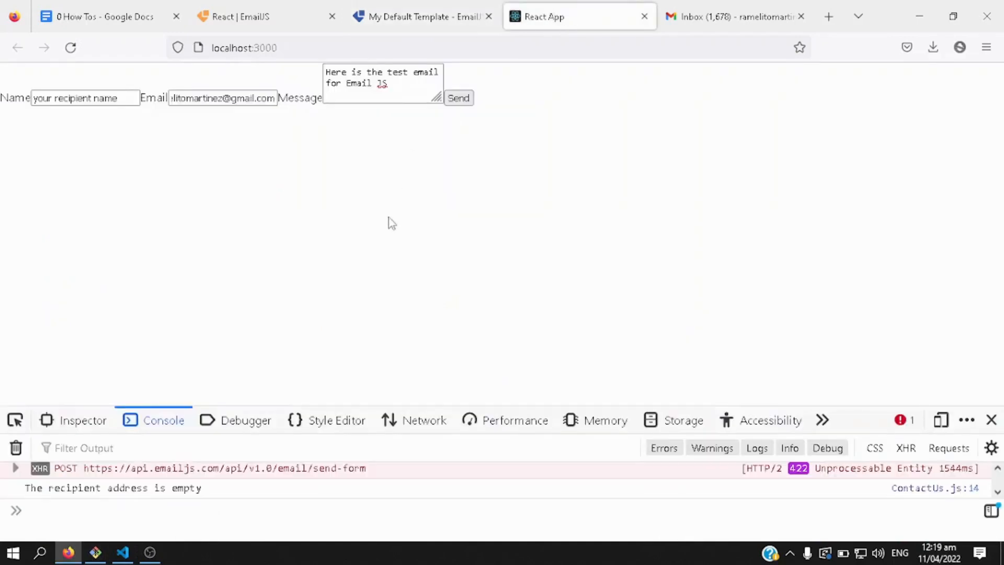
click(460, 99)
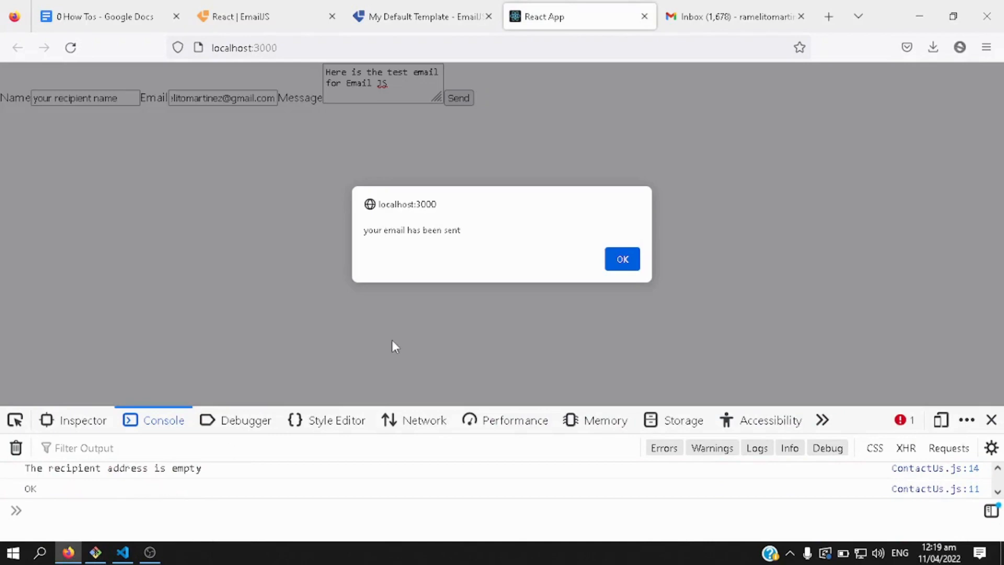
click(622, 262)
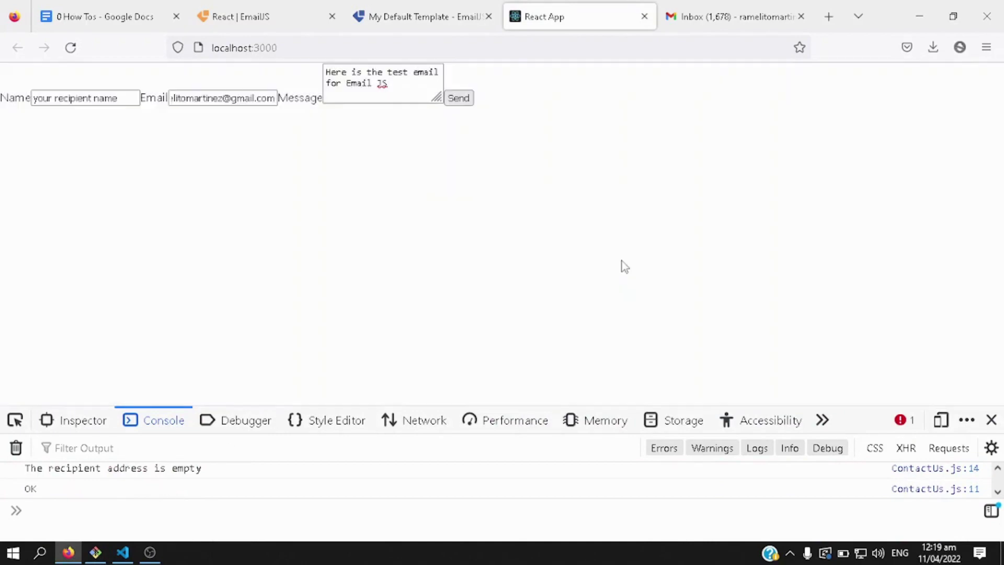
Open the new 'MESSAGE FROM EMAIL JS REACT' email in Gmail showing the test message body
click(707, 26)
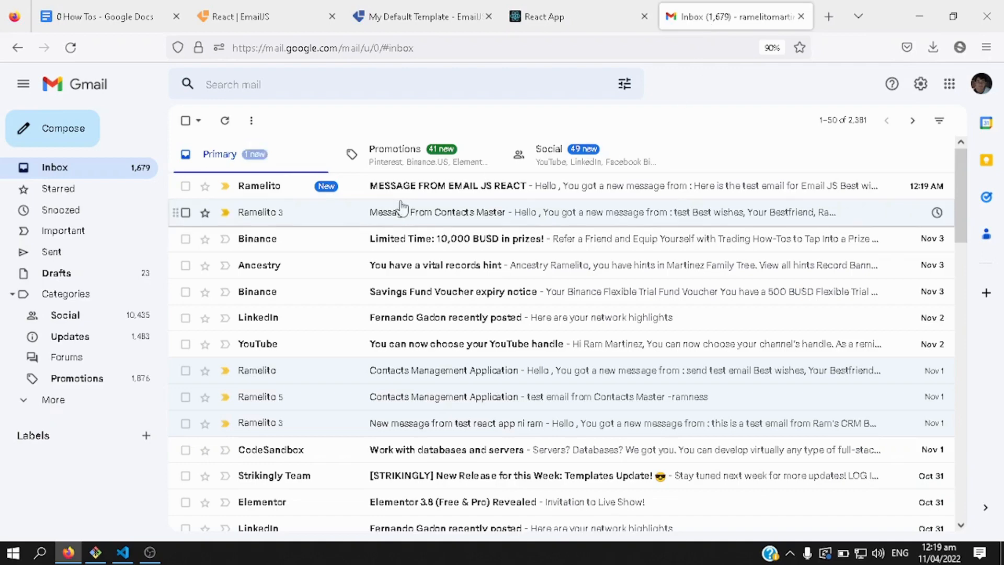
mouse_move(501, 186)
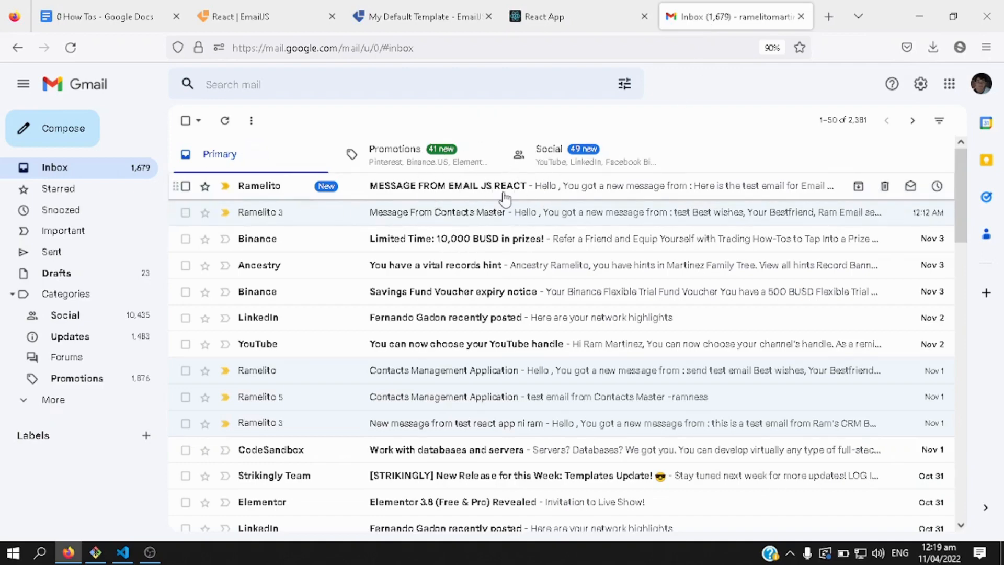
click(424, 17)
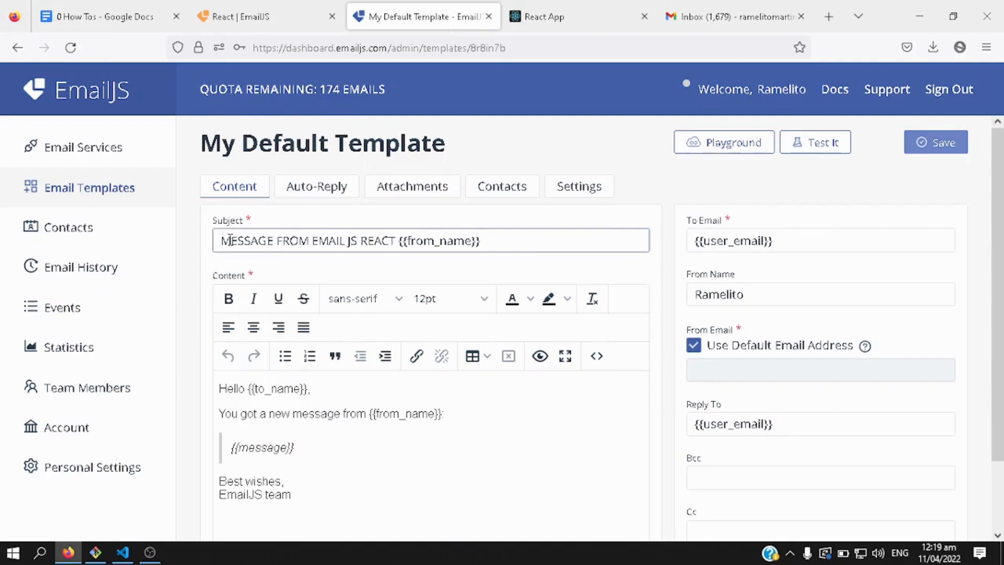
drag(223, 241, 390, 241)
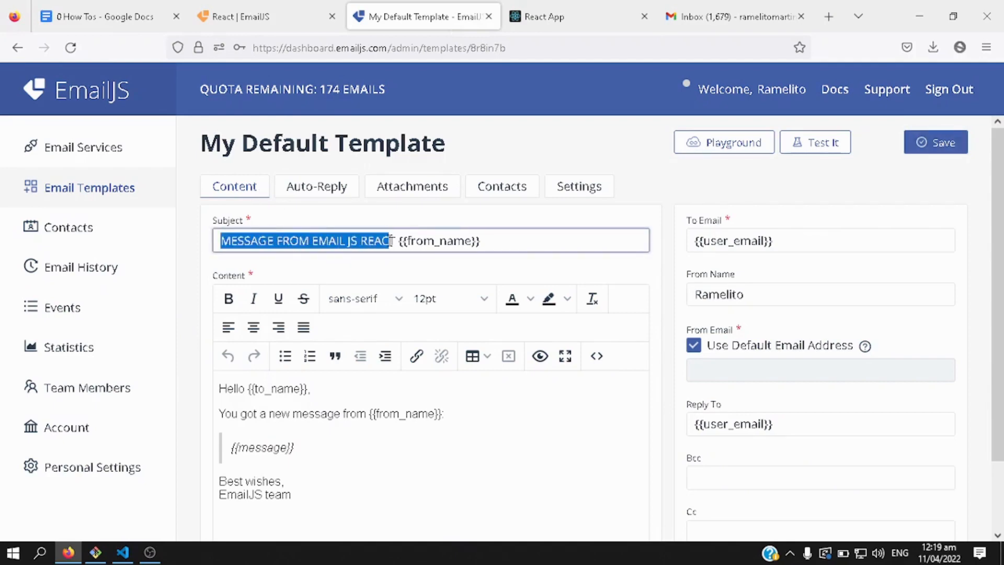
click(714, 16)
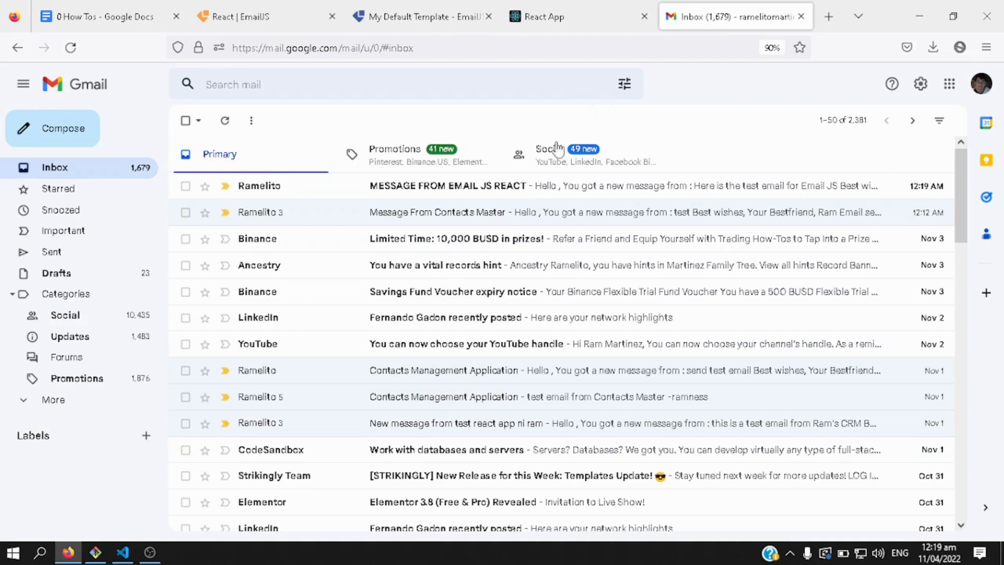
click(496, 186)
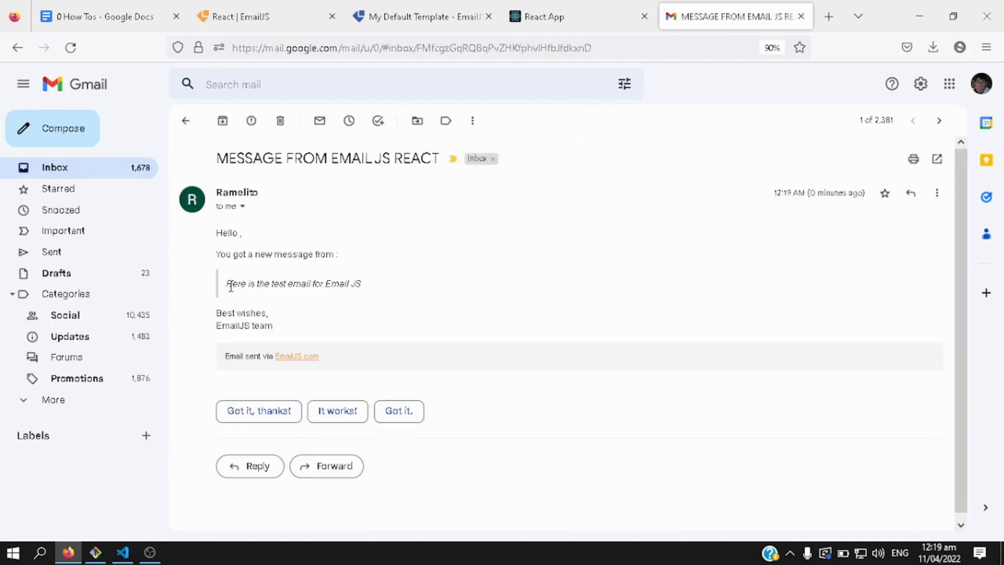
drag(230, 286, 369, 287)
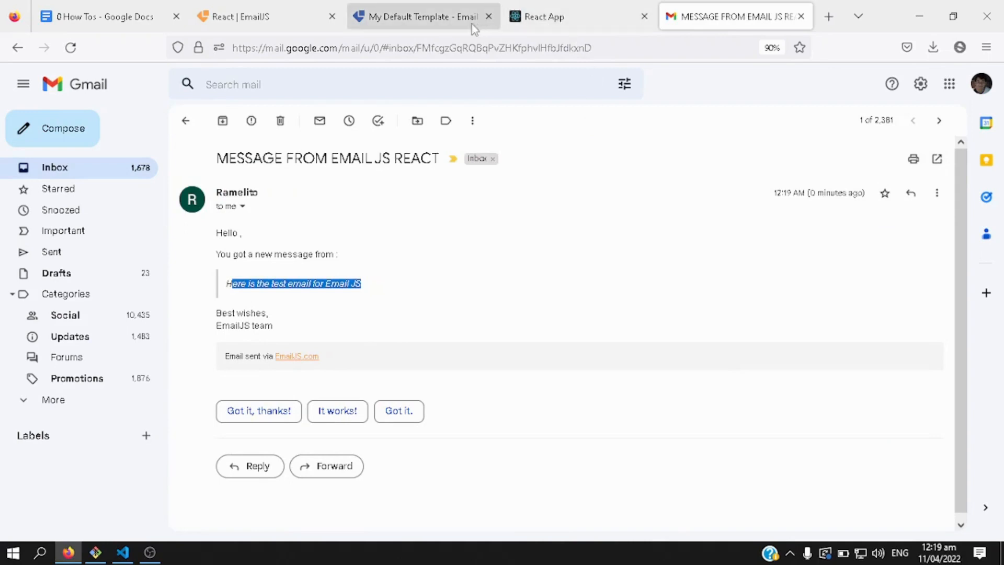
Return to the contact form page and focus its Message box
click(437, 22)
click(524, 19)
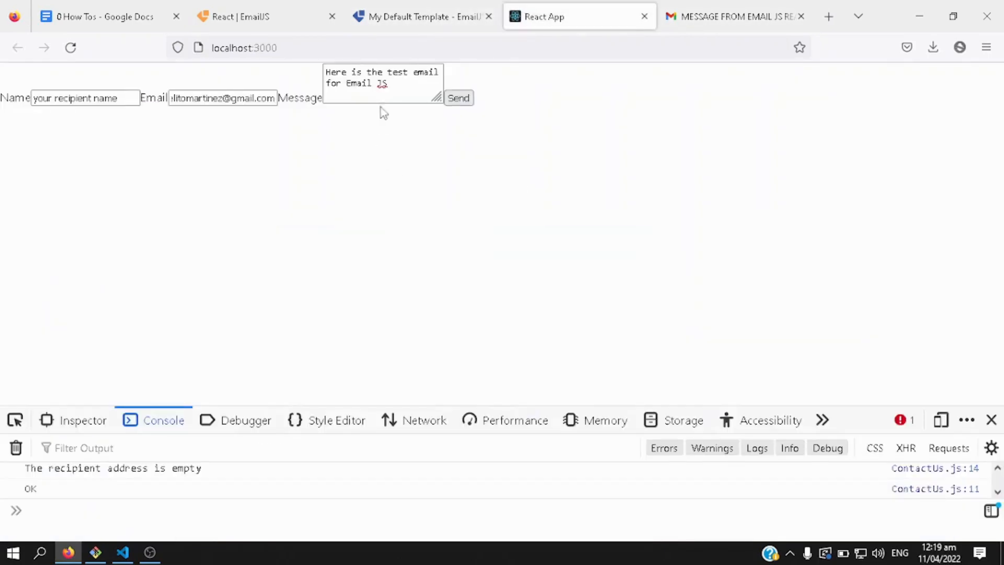
click(387, 96)
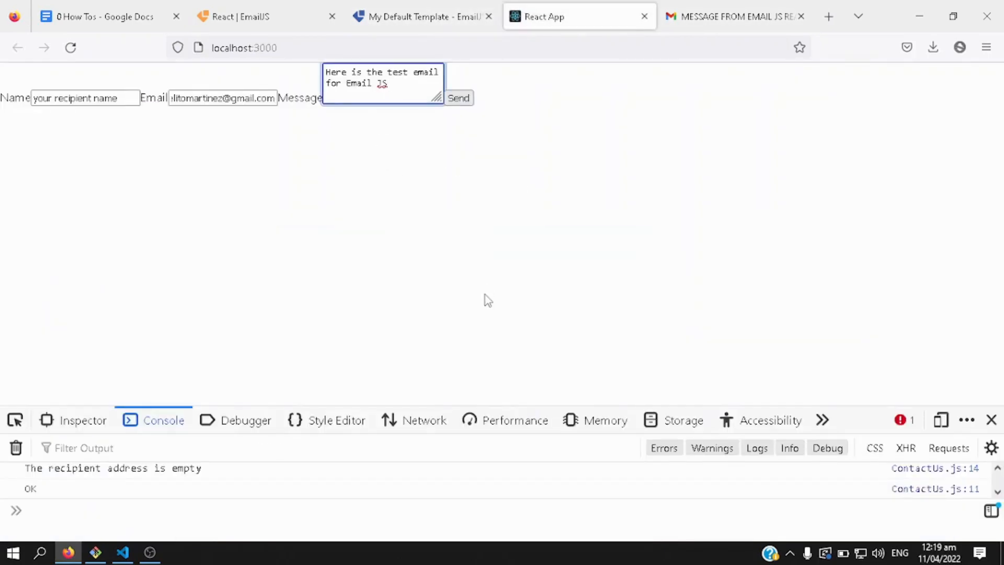